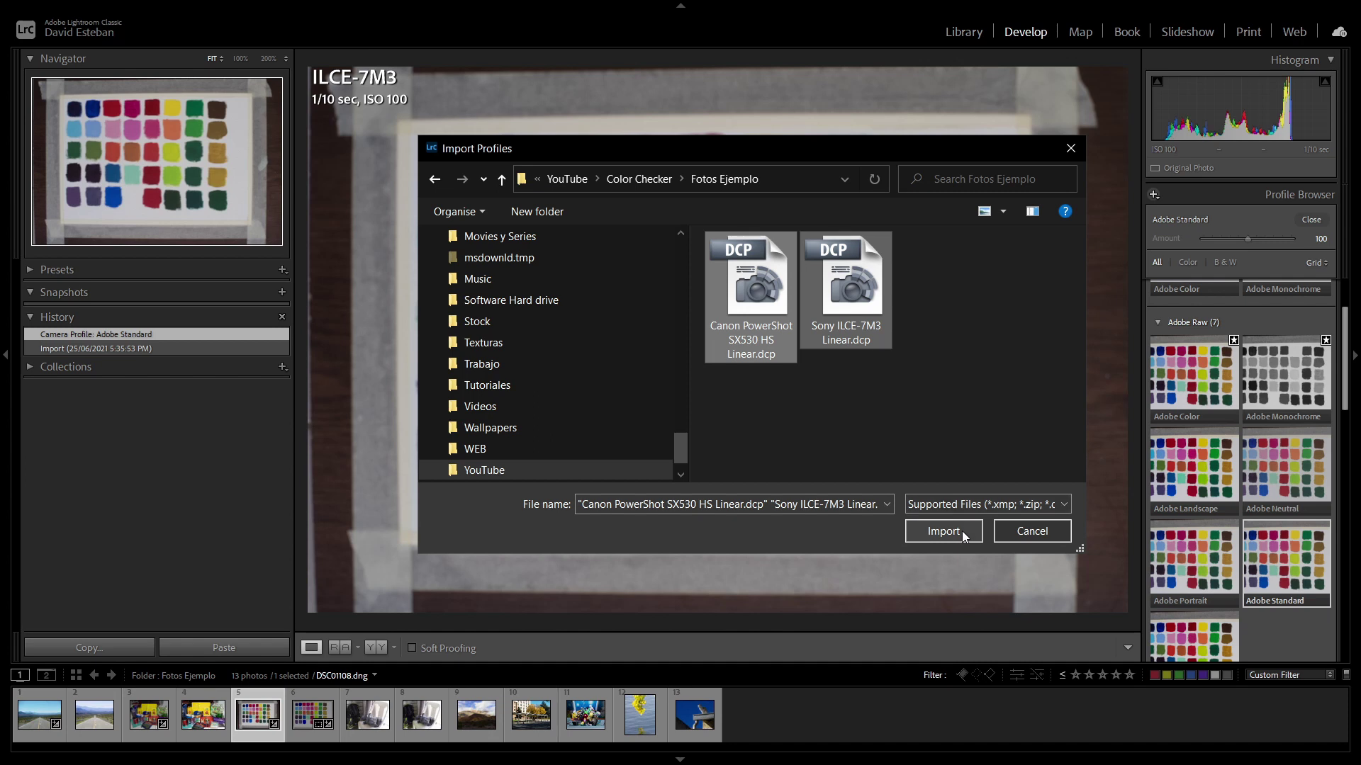
Import the Canon PowerShot SX530 HS Linear and Sony ILCE-7M3 Linear profiles, and browse the profiles offered for DSC01108.dng
click(962, 530)
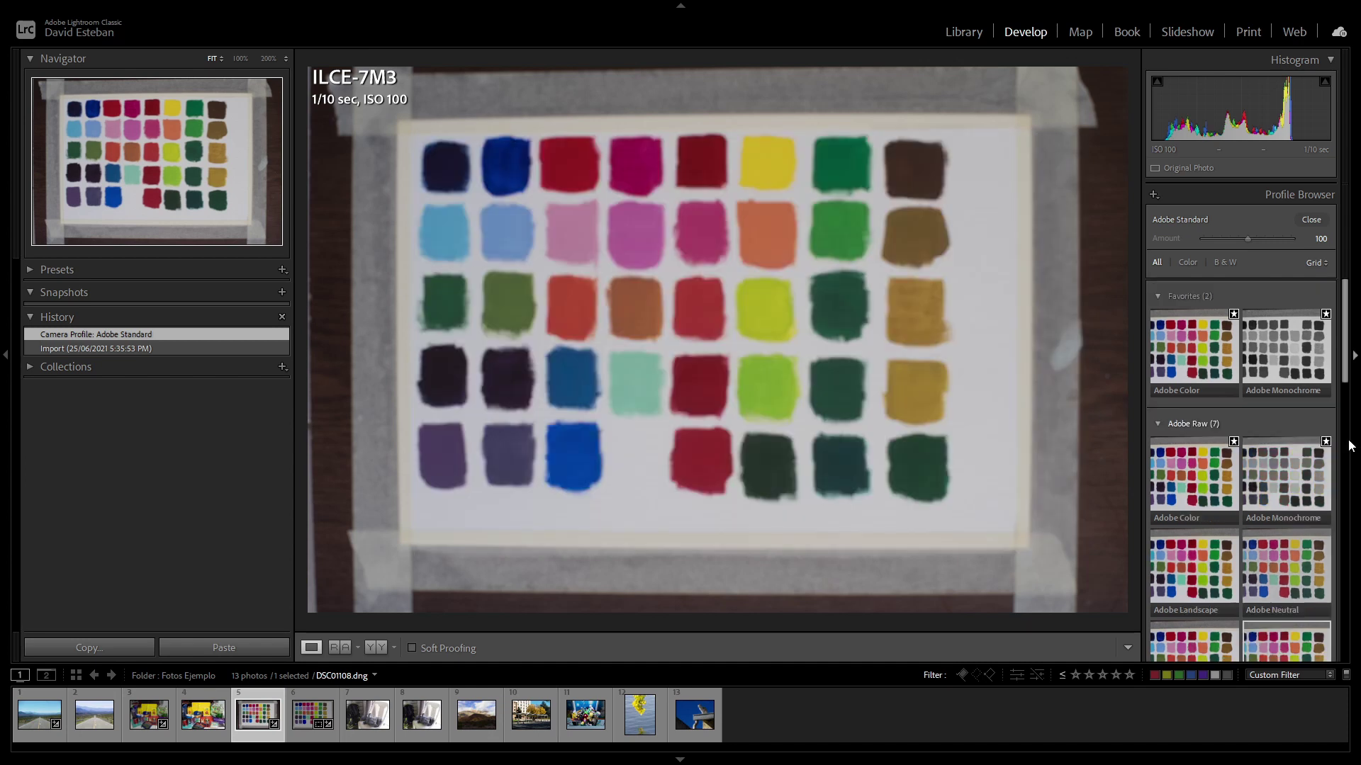
click(1309, 219)
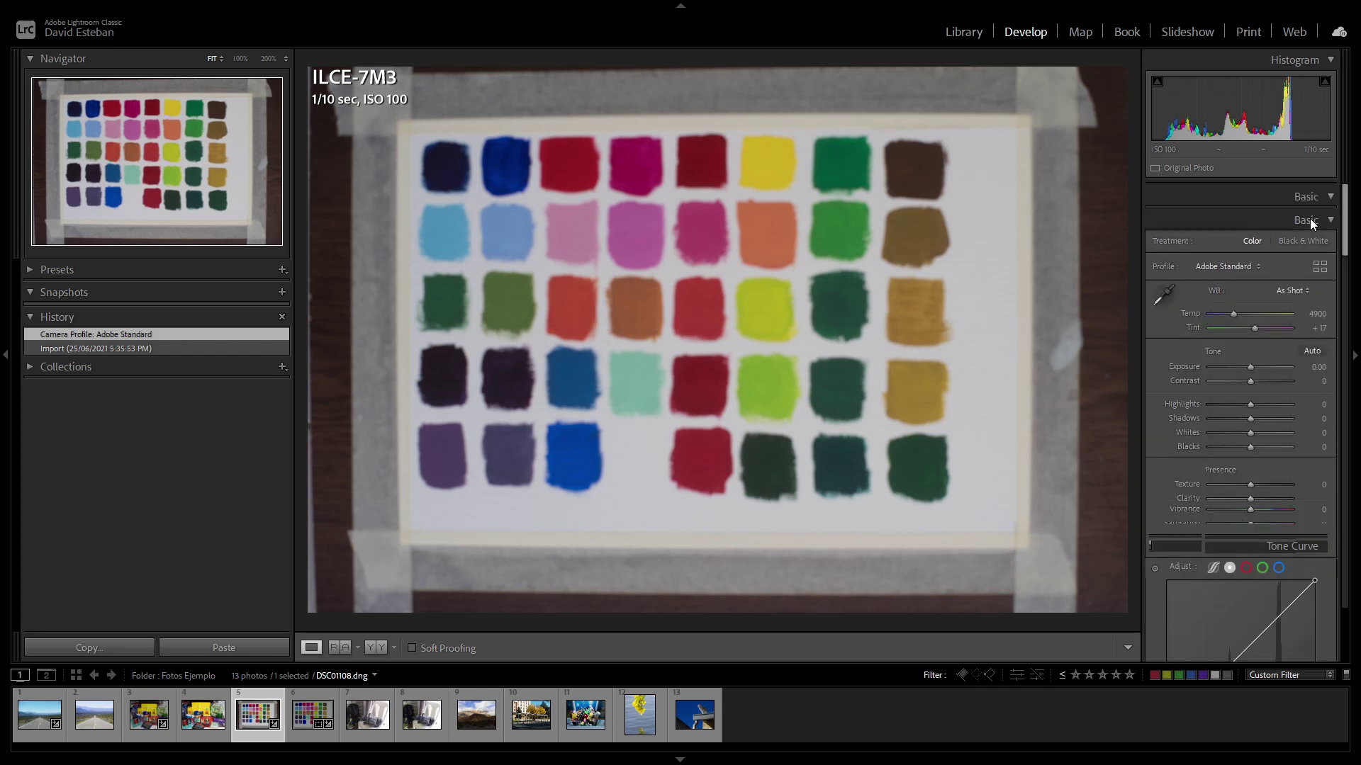
click(428, 723)
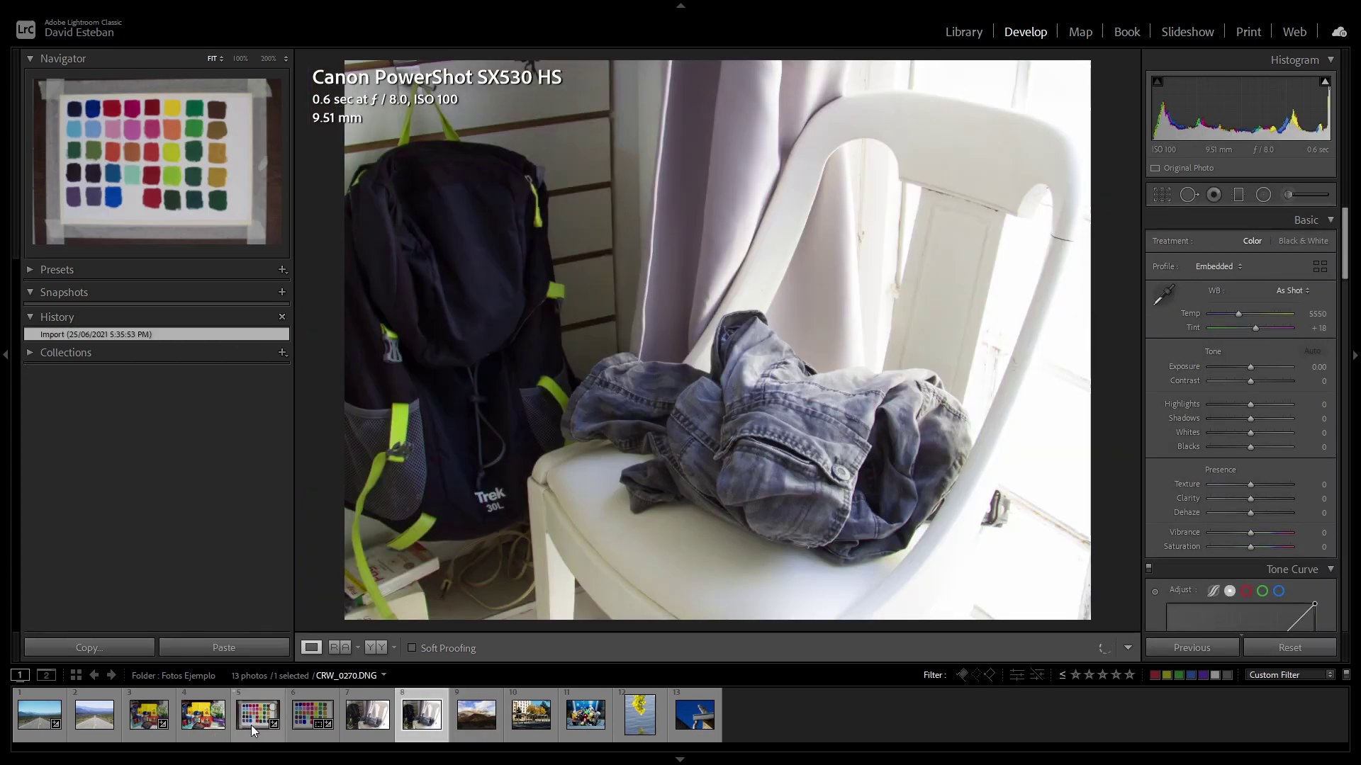
click(251, 723)
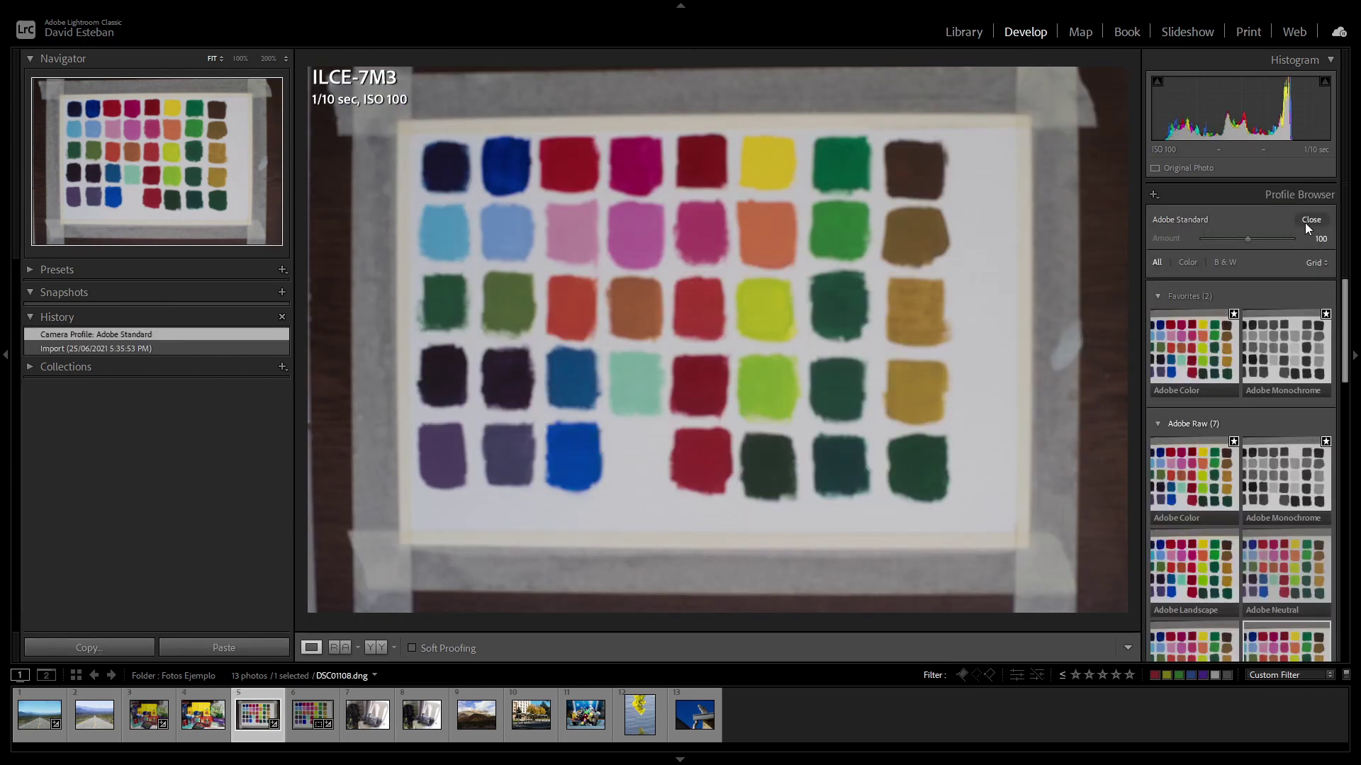
drag(1343, 306, 1342, 610)
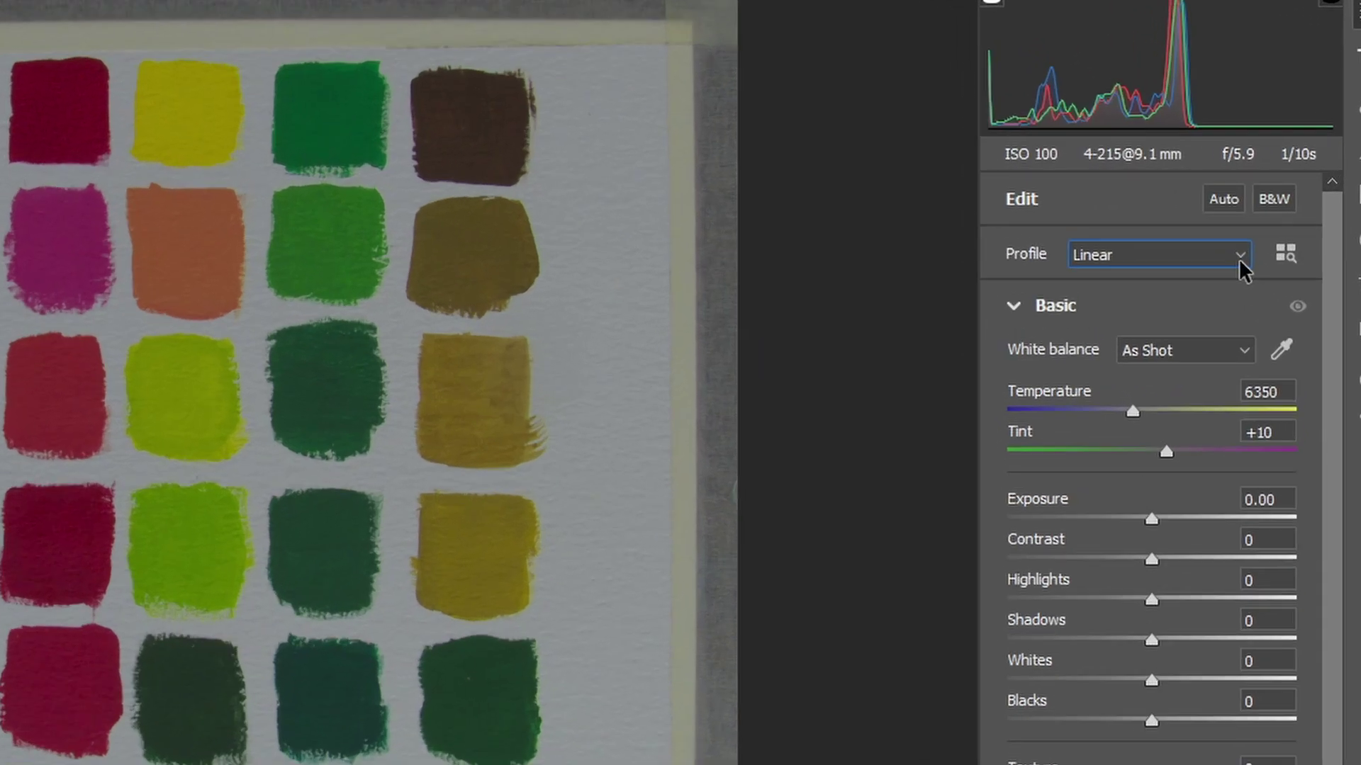
In Photoshop's Camera Raw, assign the Linear profile to CRW_0222.DNG and open it as an object
click(1239, 257)
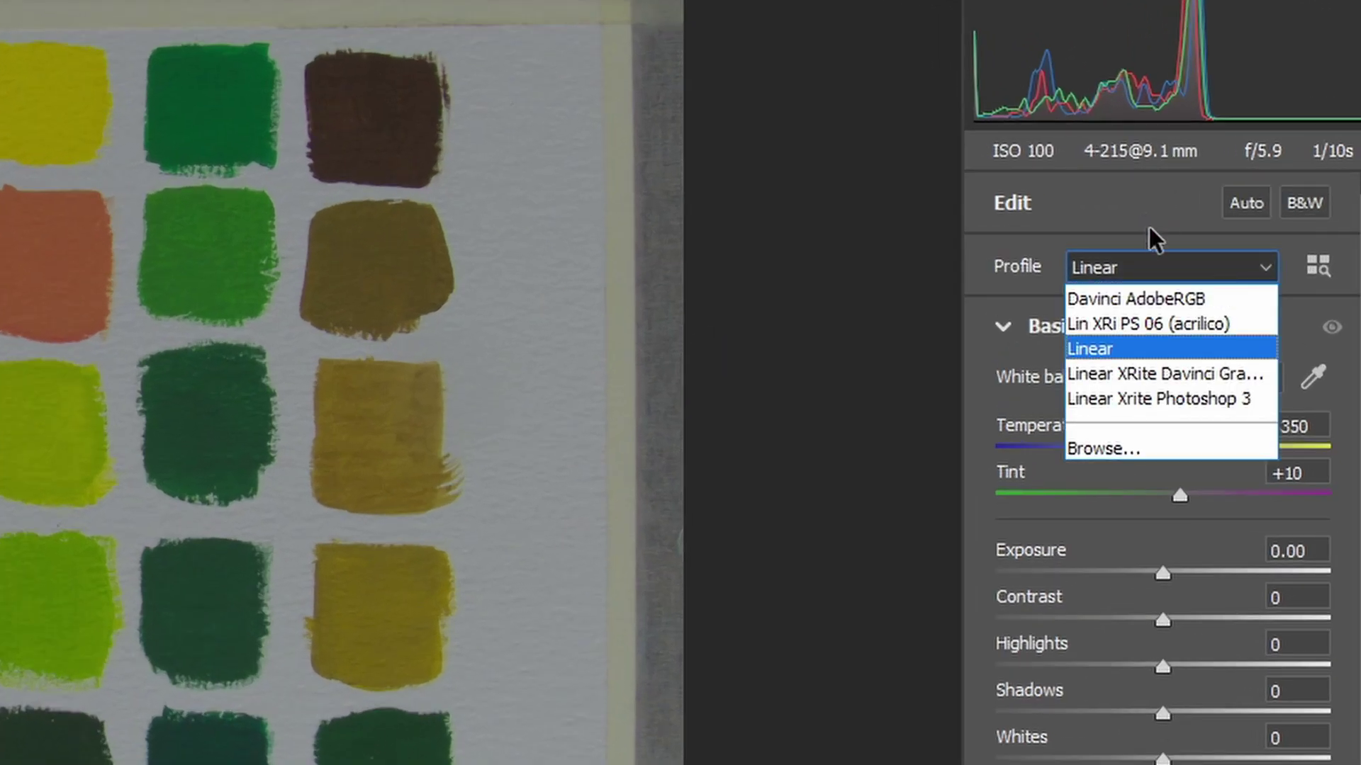
click(1127, 347)
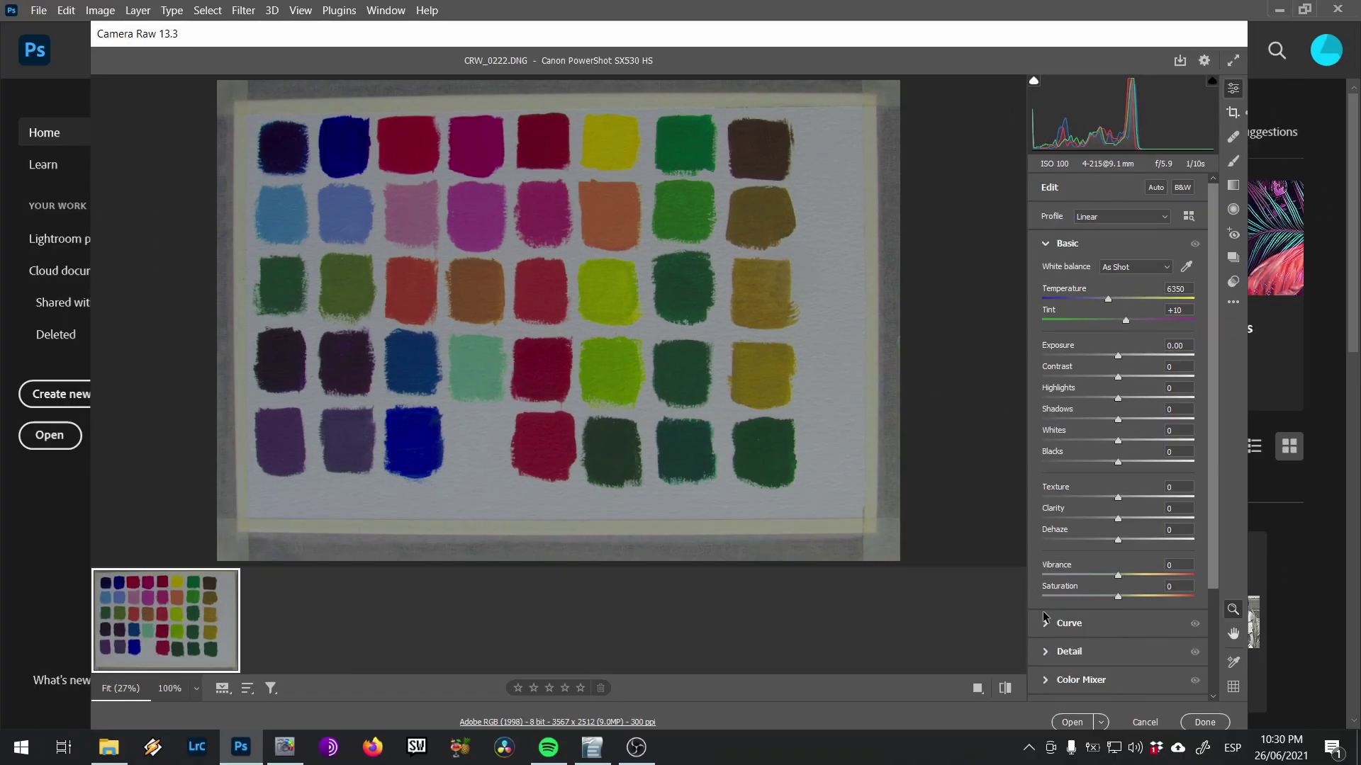
click(1100, 722)
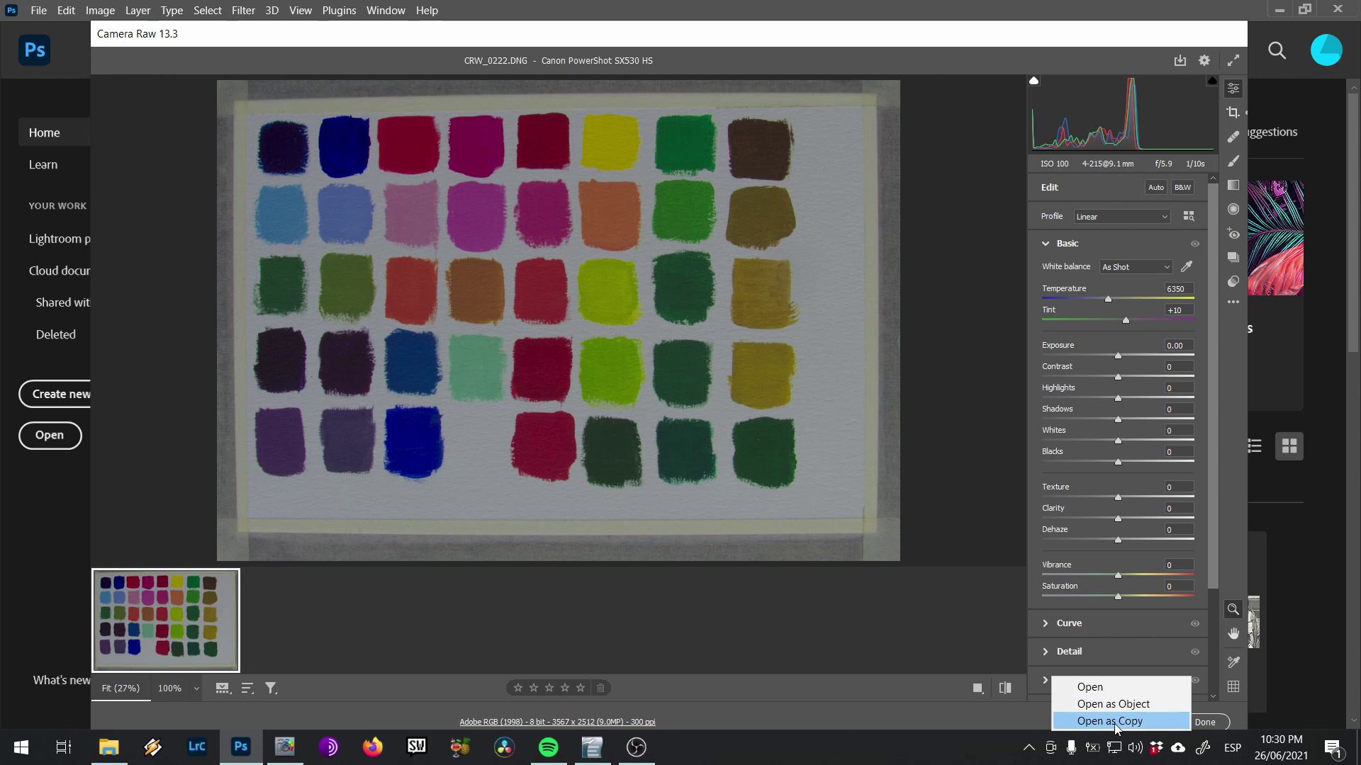
click(1127, 709)
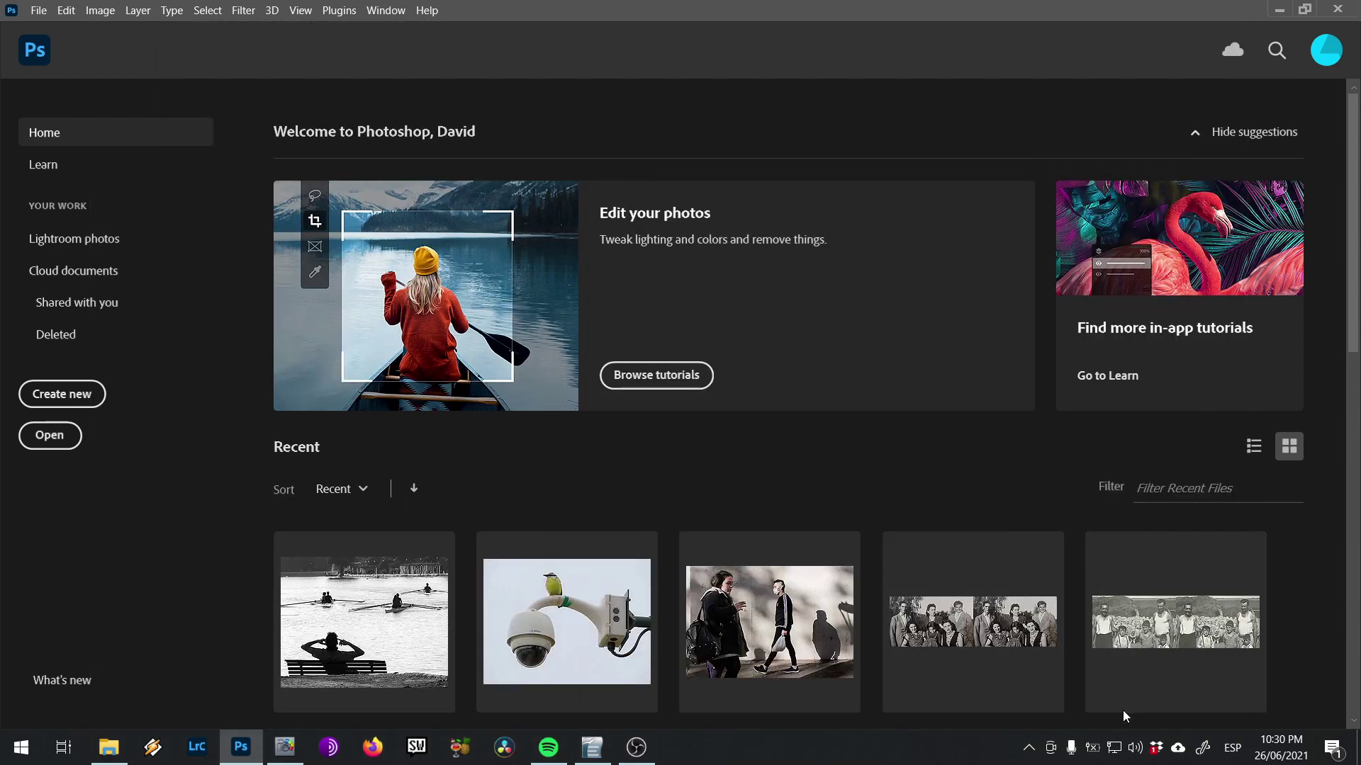
Rename the CRW_0222 layer as CAM A
double_click(1264, 544)
text(C)
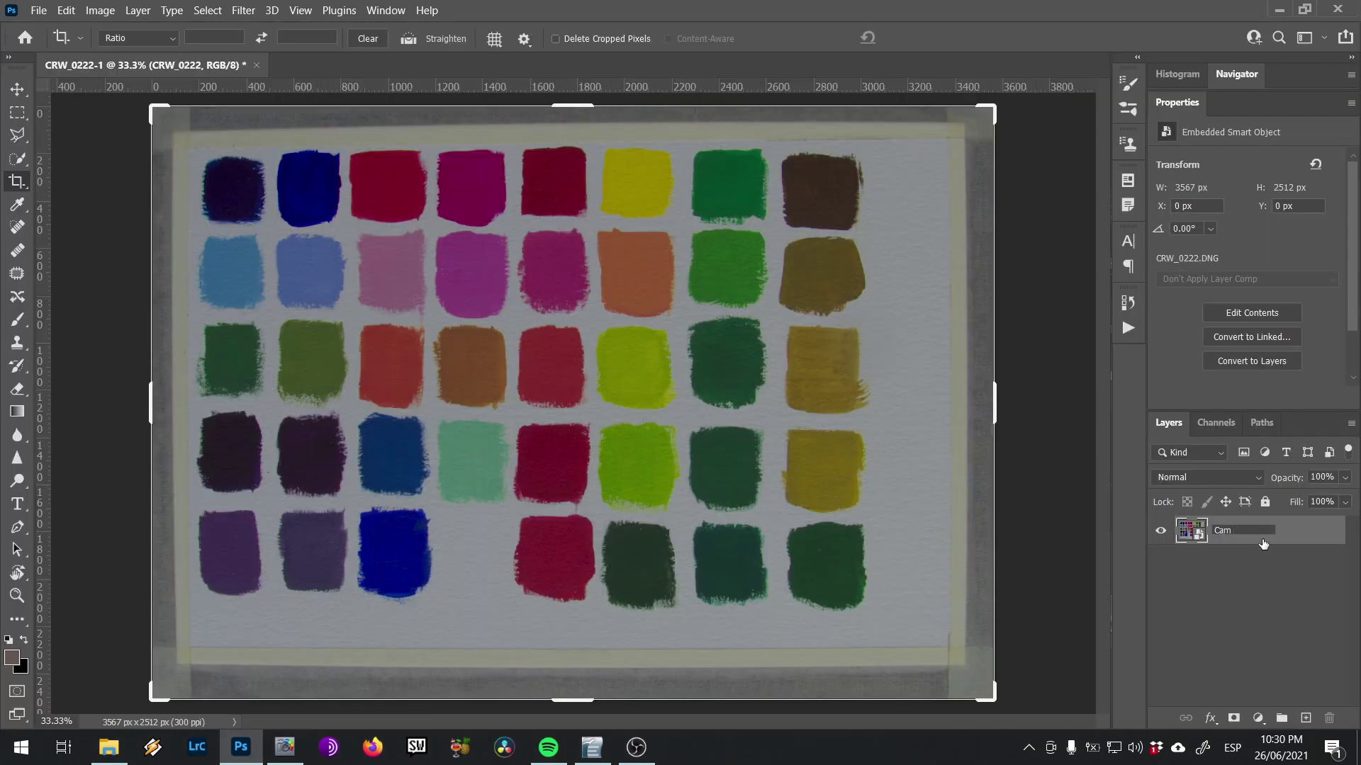
text(A)
Place DSC01108.dng from the Color Checker > Fotos Ejemplo folder into the open document
click(108, 747)
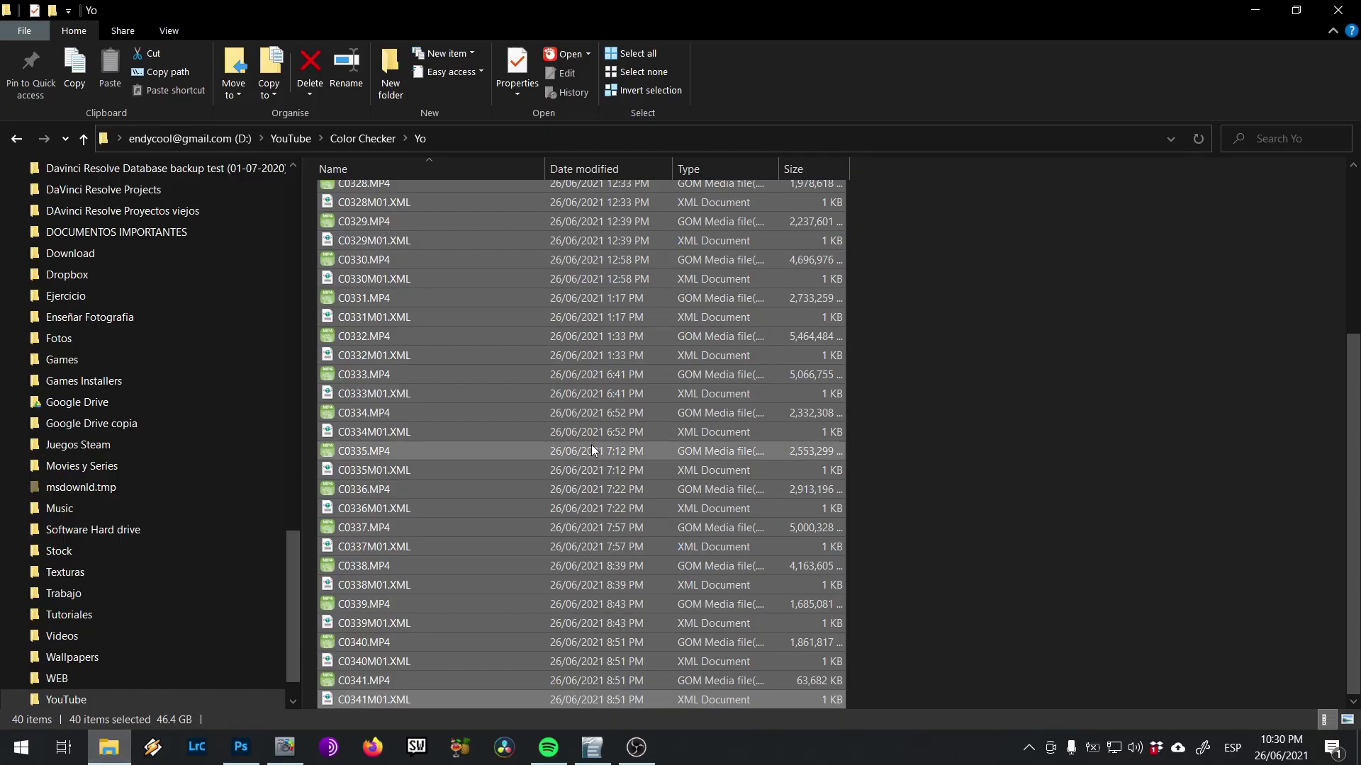
click(348, 138)
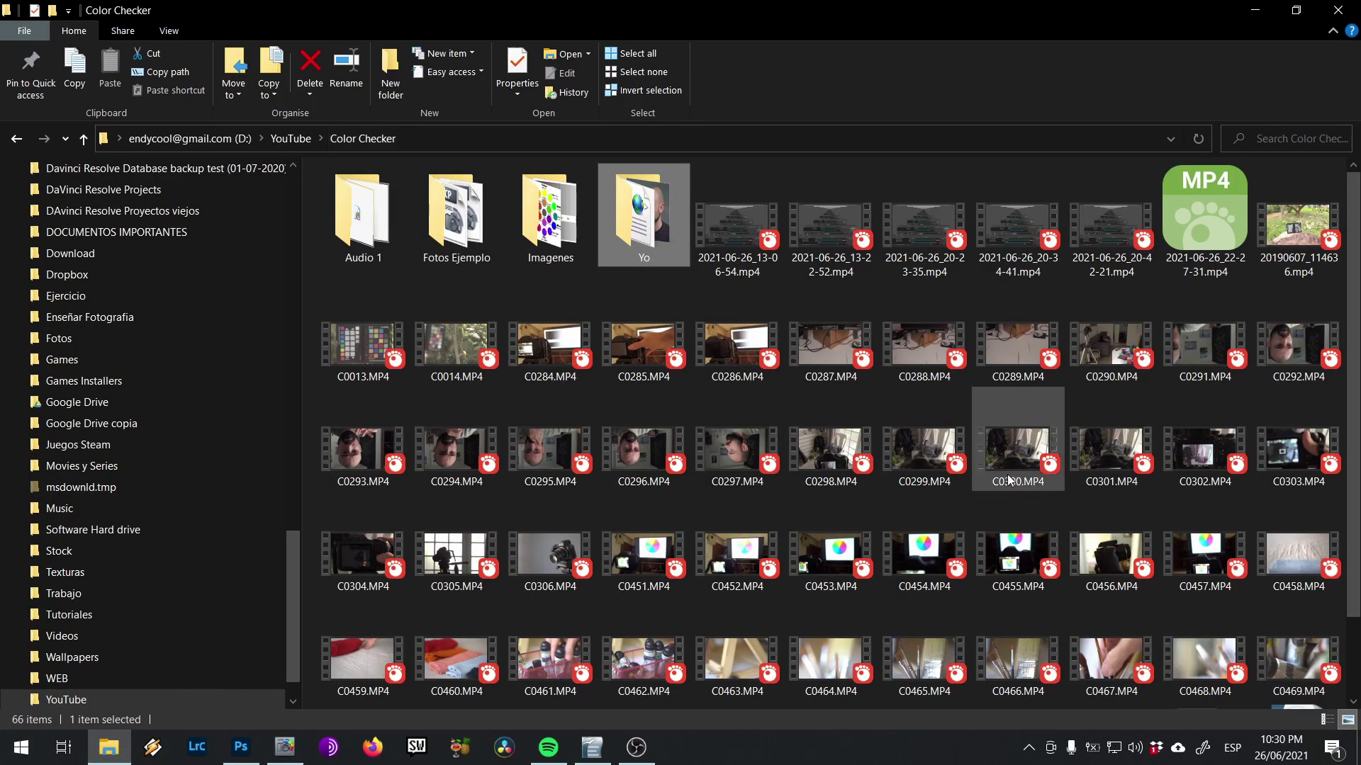
double_click(470, 239)
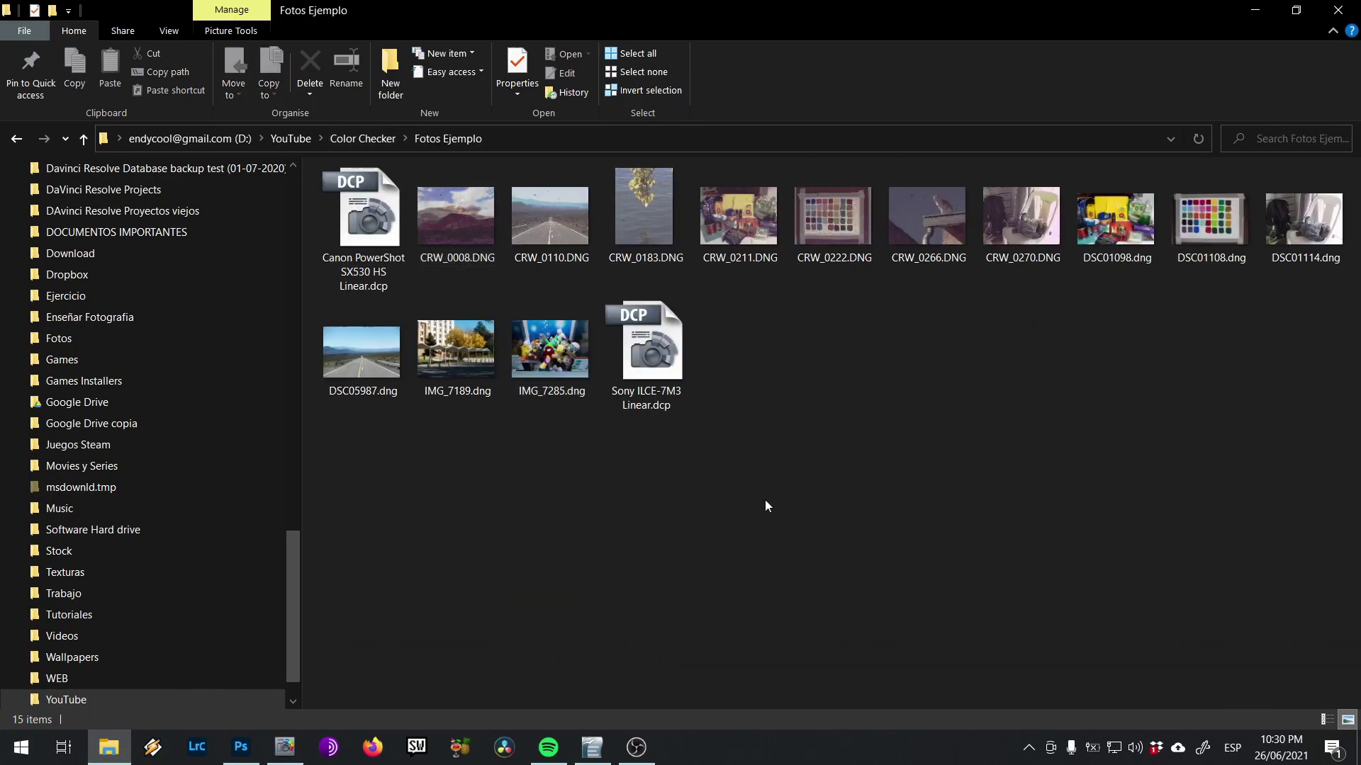
drag(1219, 241, 532, 422)
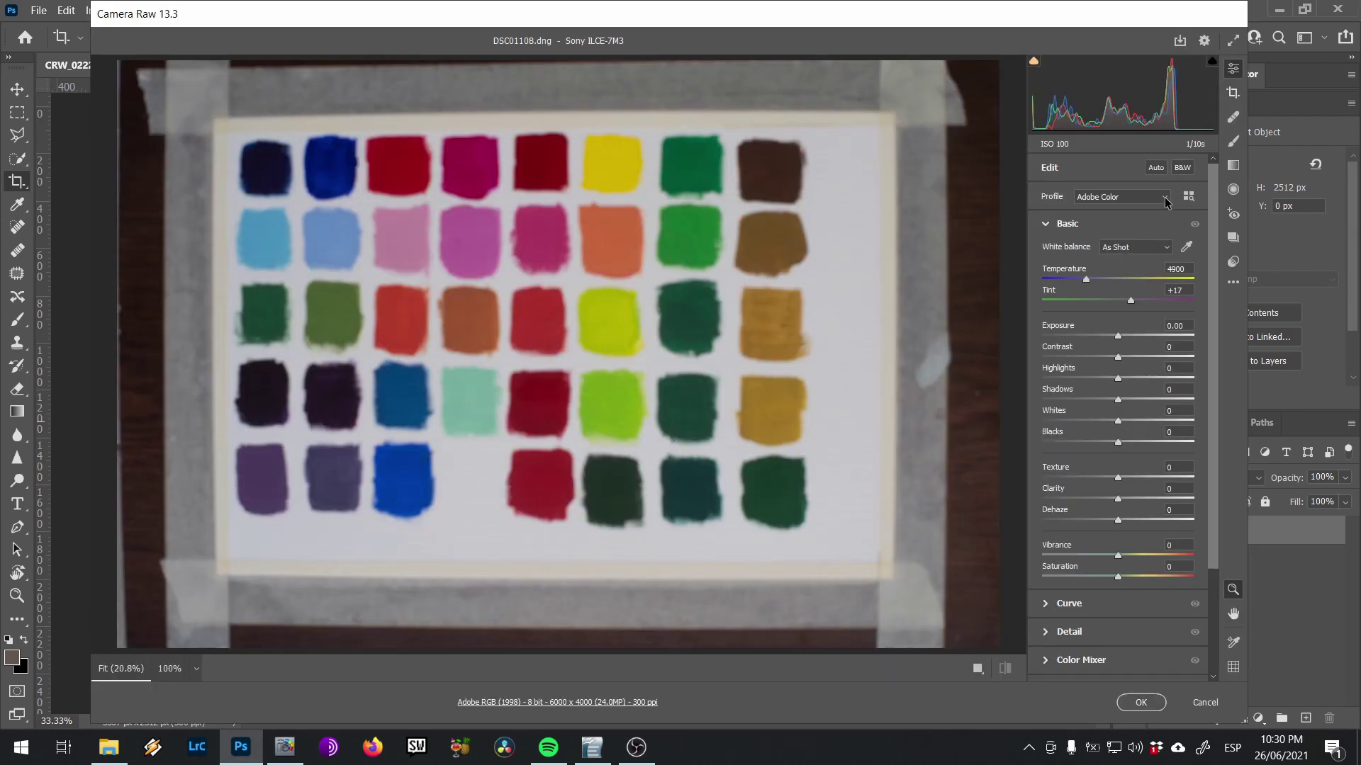
Apply the Sony ILCE-7M3 Linear profile to DSC01108.dng and accept the raw conversion
click(1164, 198)
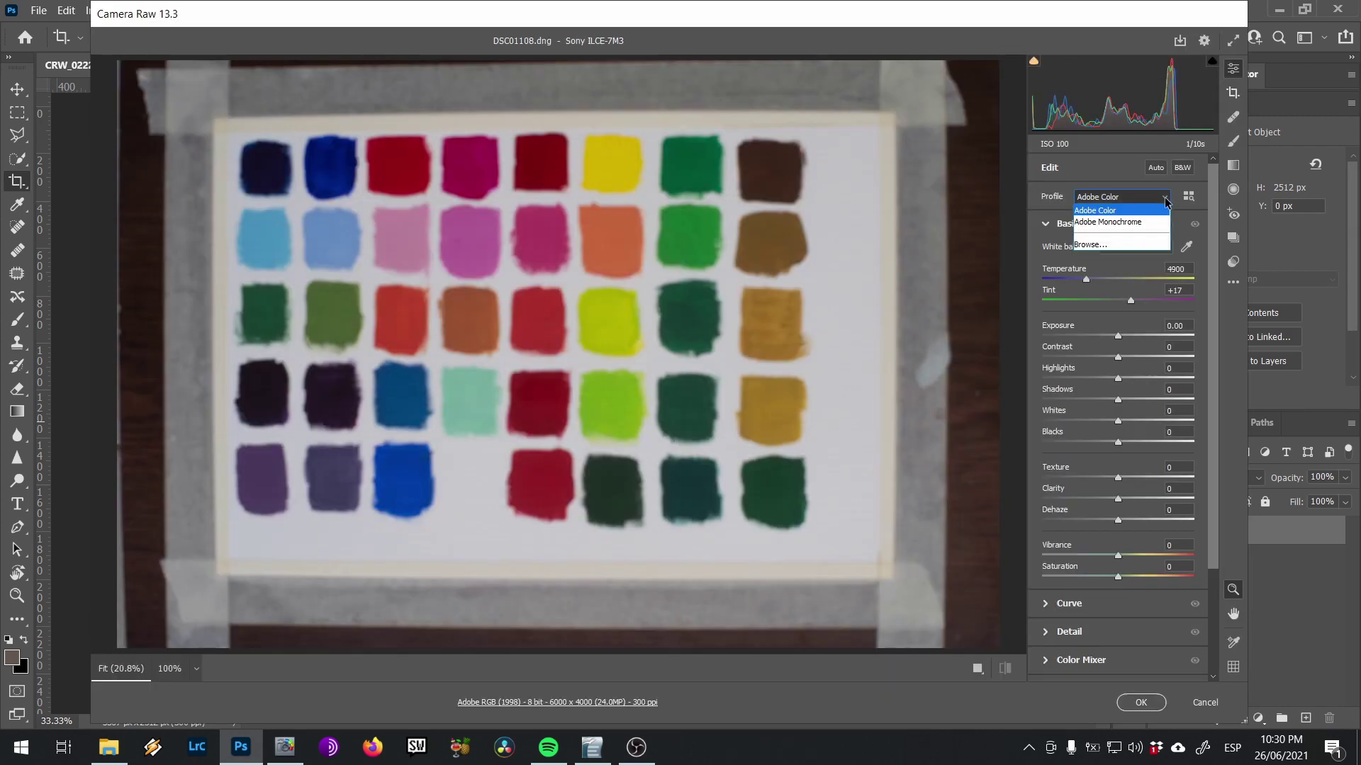
click(1126, 246)
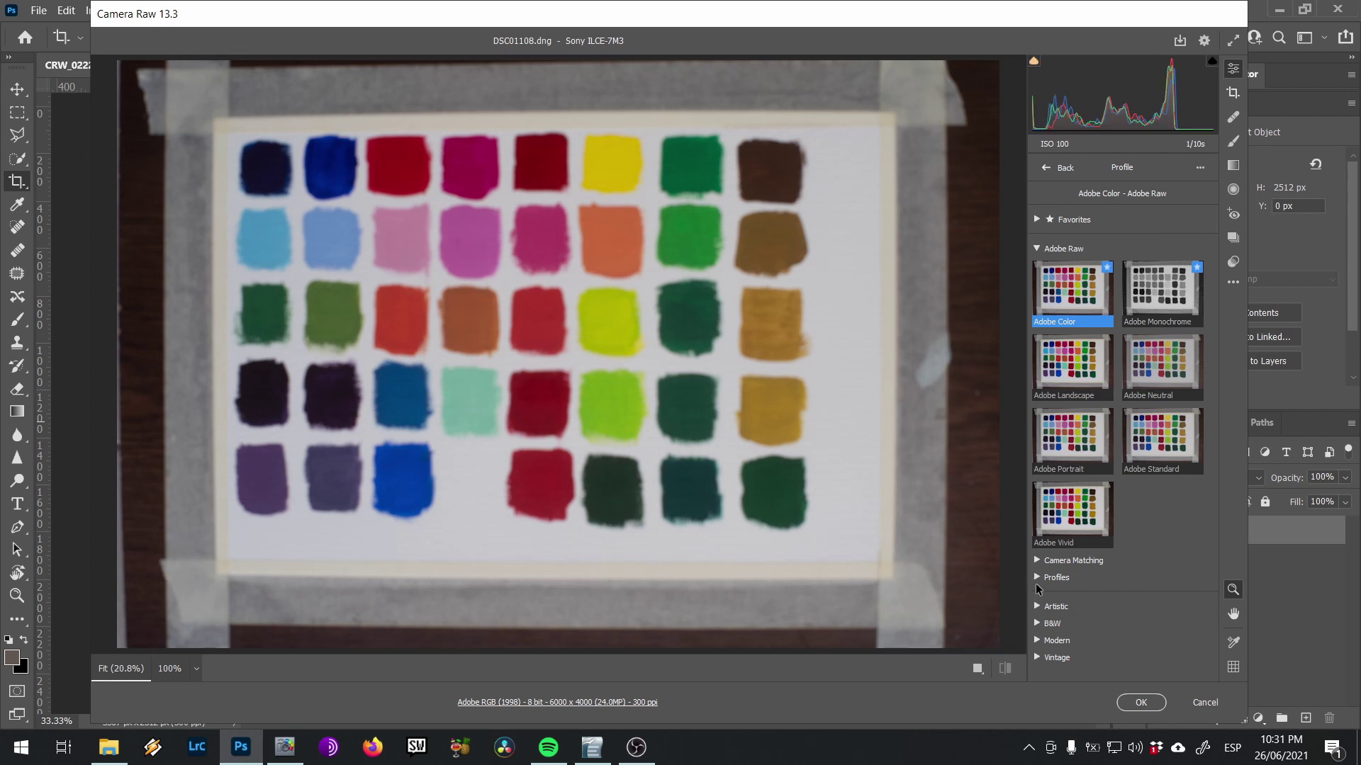
click(1038, 580)
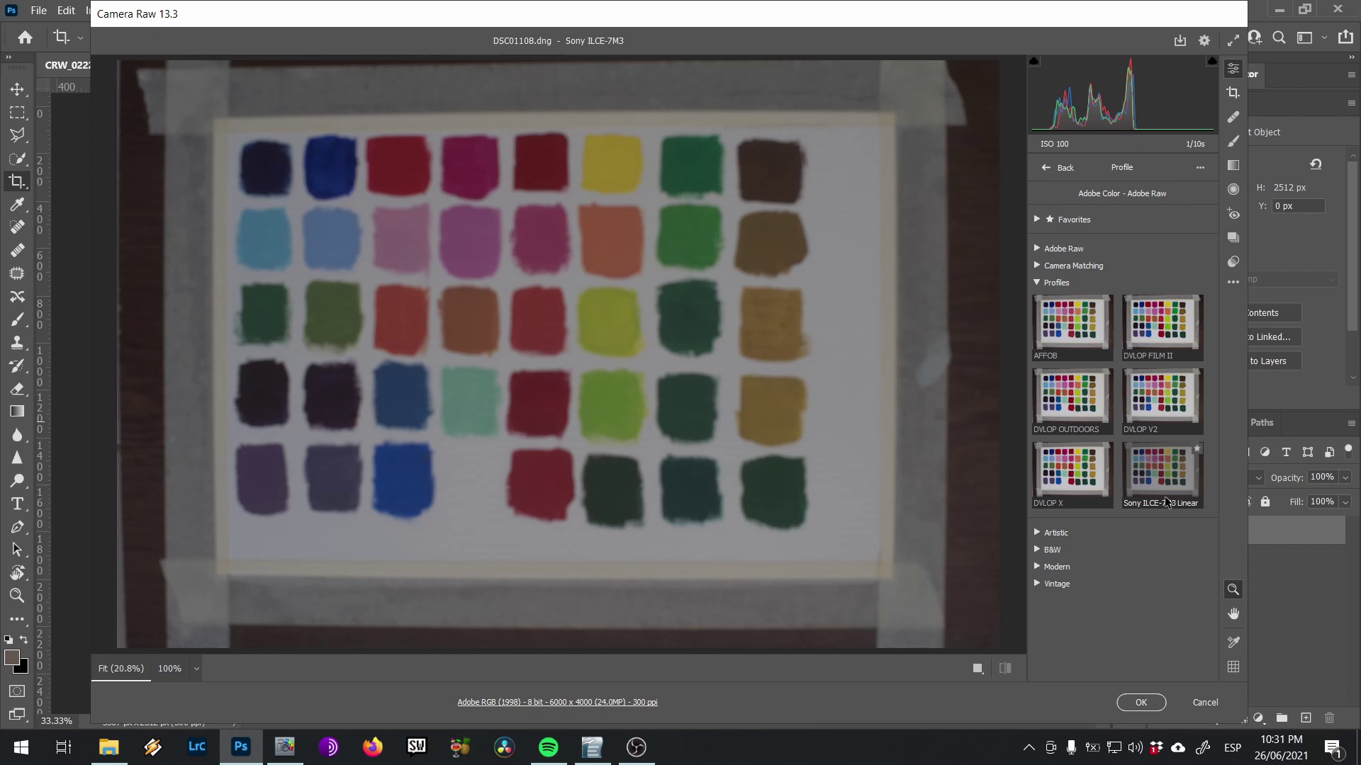
click(1166, 499)
click(1142, 703)
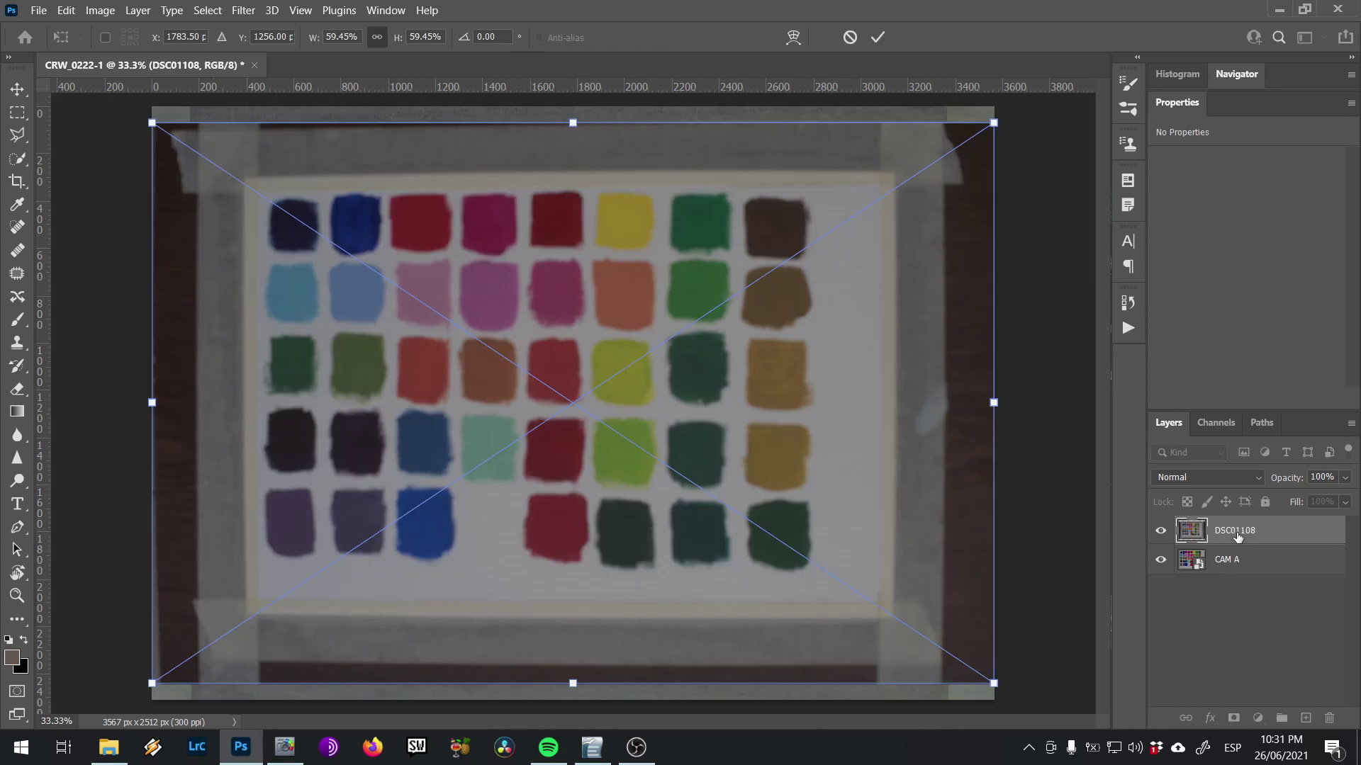
Commit the placed DSC01108 image and rename its layer as CAM B
double_click(1237, 532)
text(CAM B)
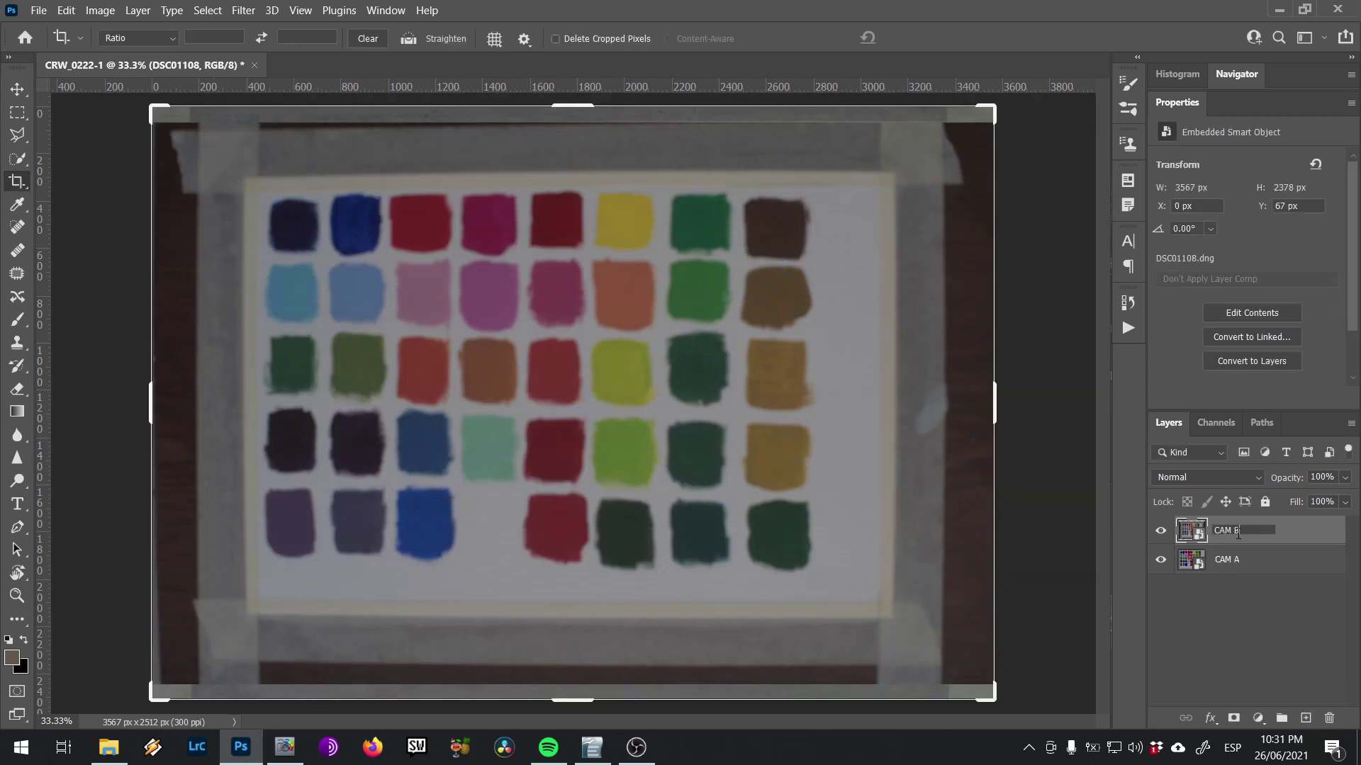
key(Return)
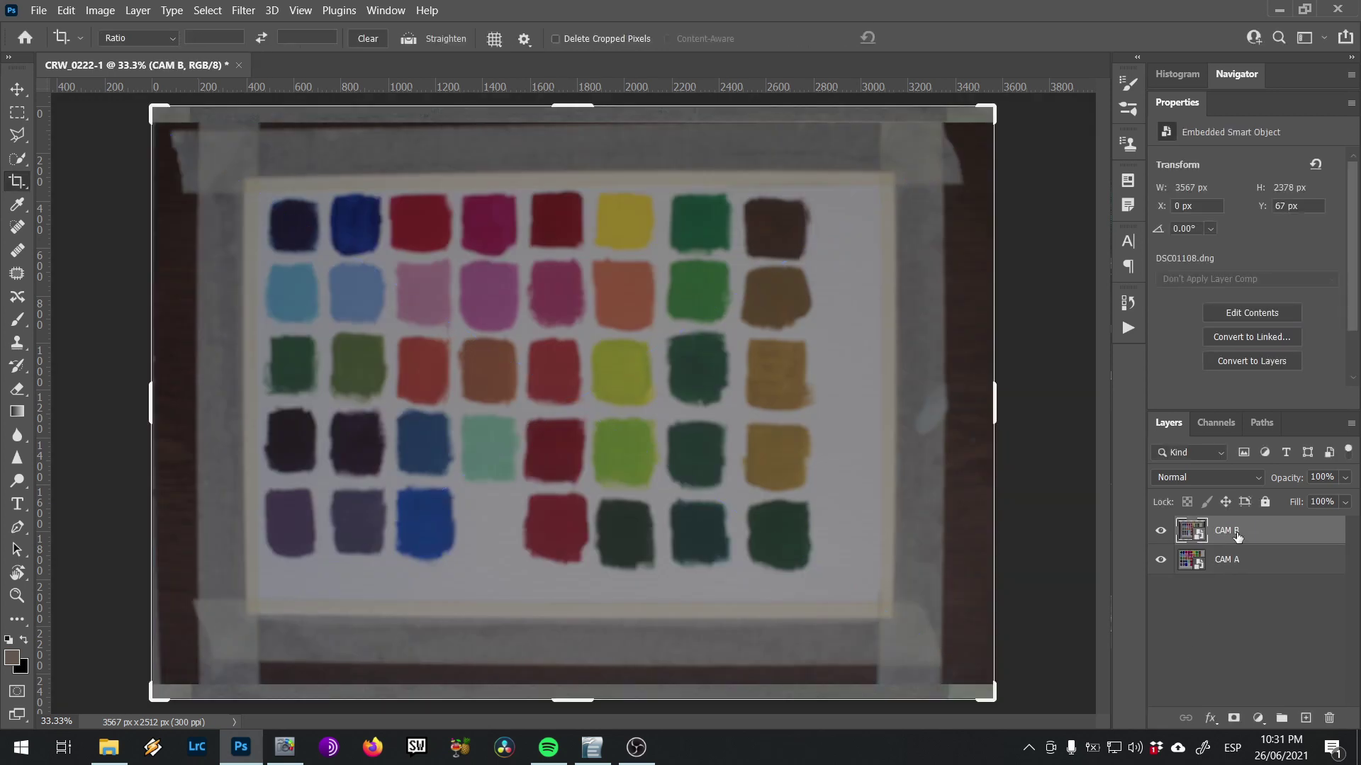
Lower CAM B's opacity to 50% and scale it to about 72%, aligning its colour swatches with those of CAM A
key(5)
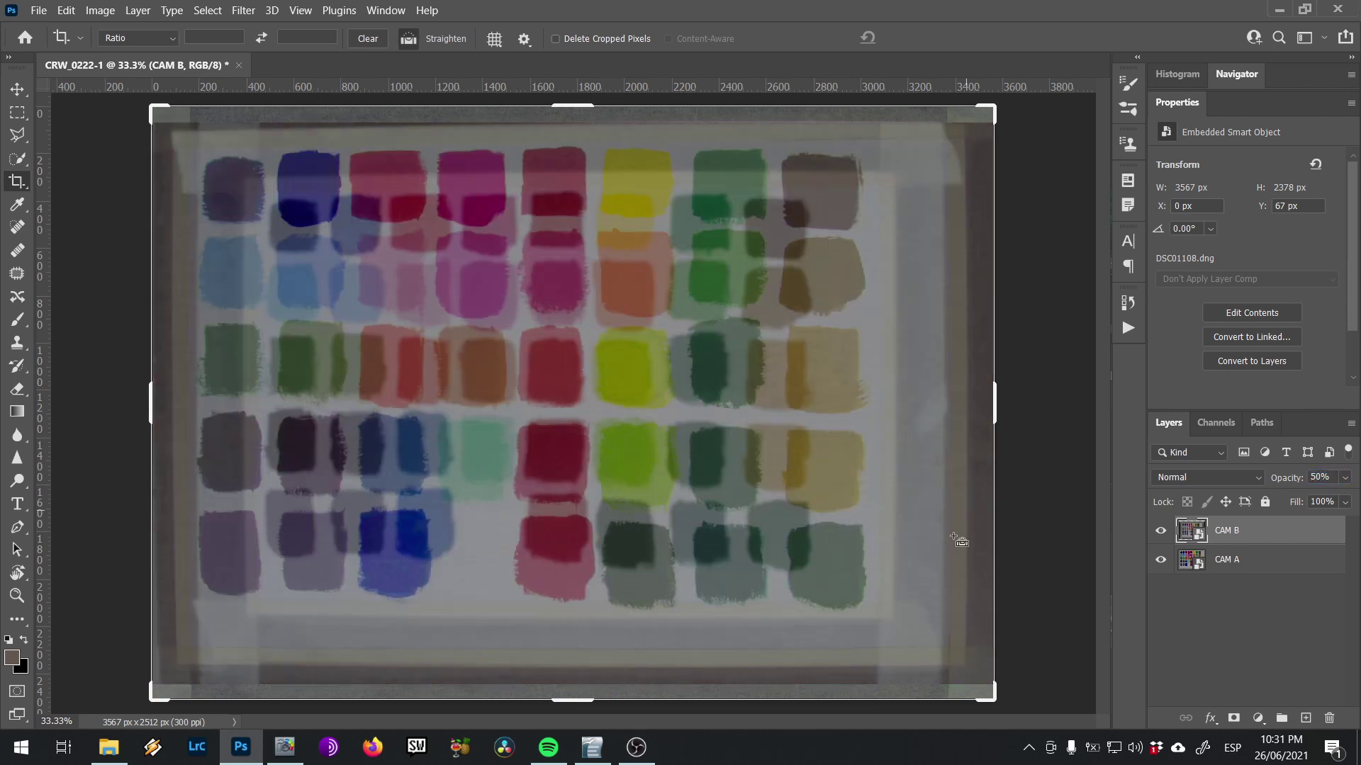
drag(986, 693, 1033, 730)
key(Escape)
key(ctrl+t)
drag(993, 121, 1047, 92)
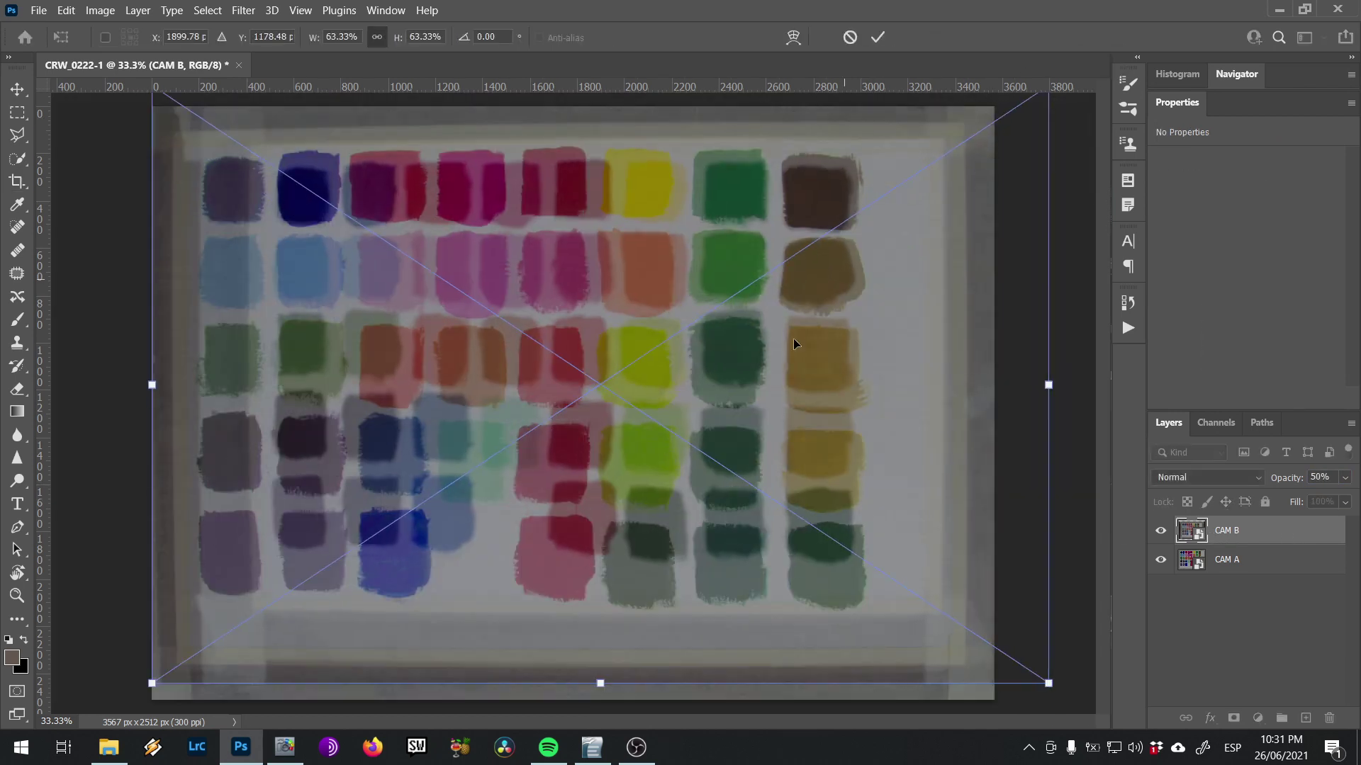
key(ctrl+minus)
drag(341, 623, 213, 723)
drag(616, 450, 609, 425)
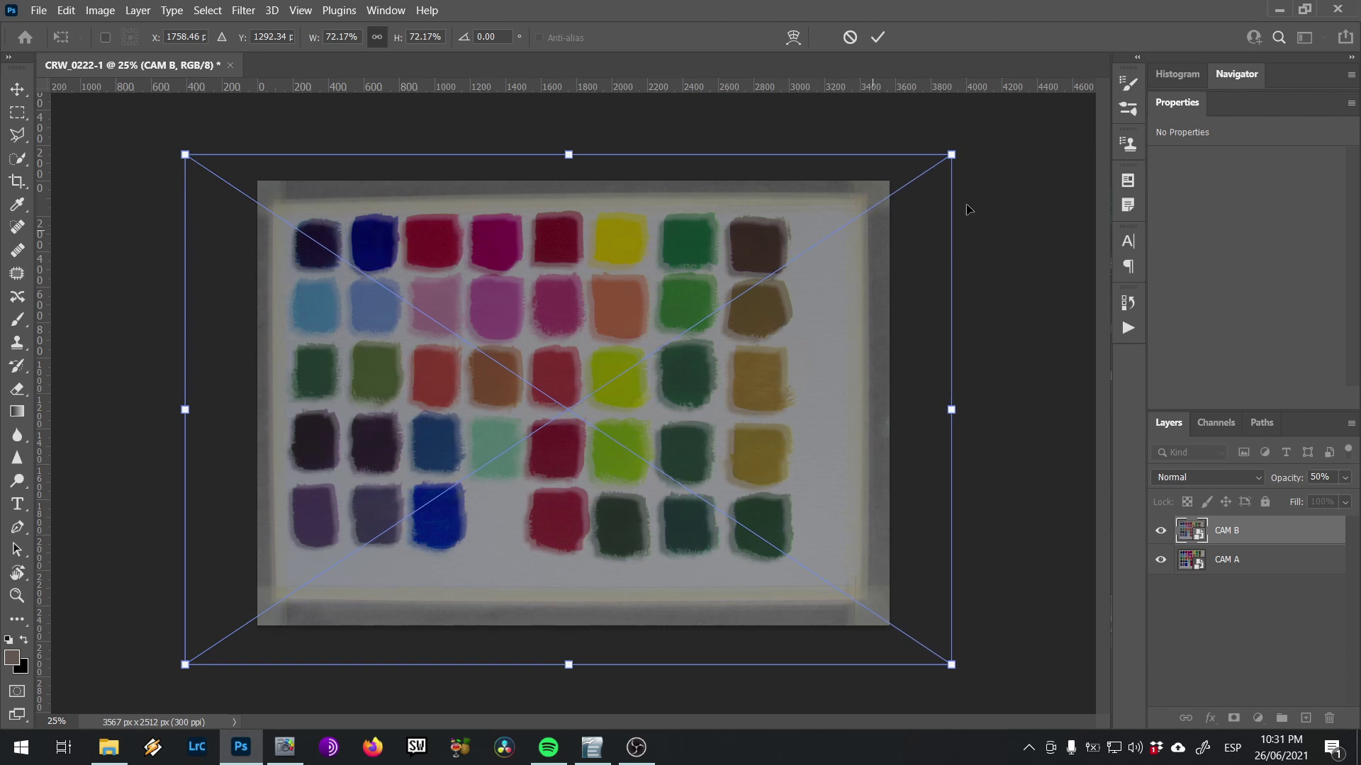
drag(966, 206, 951, 152)
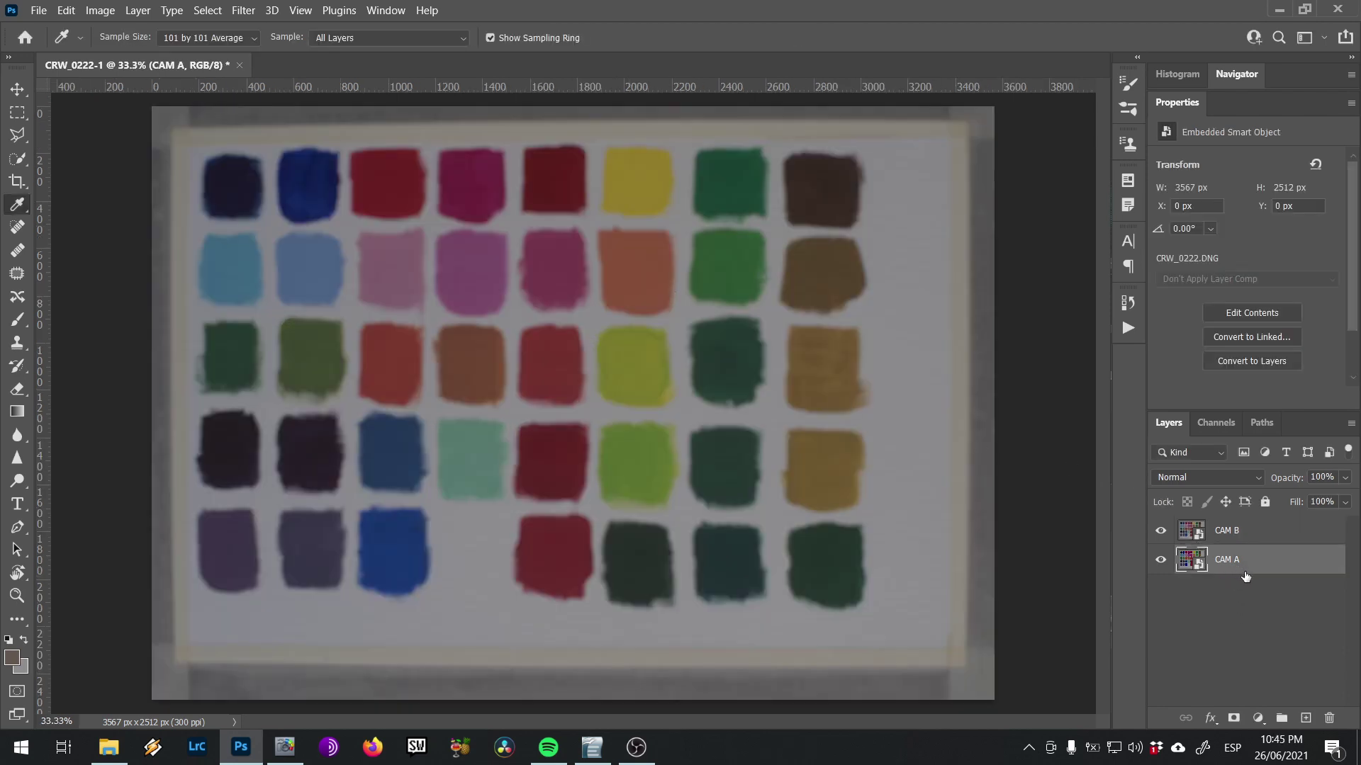
Move CAM A above CAM B and put it in a new layer group with Normal blend mode
drag(1240, 572, 1238, 535)
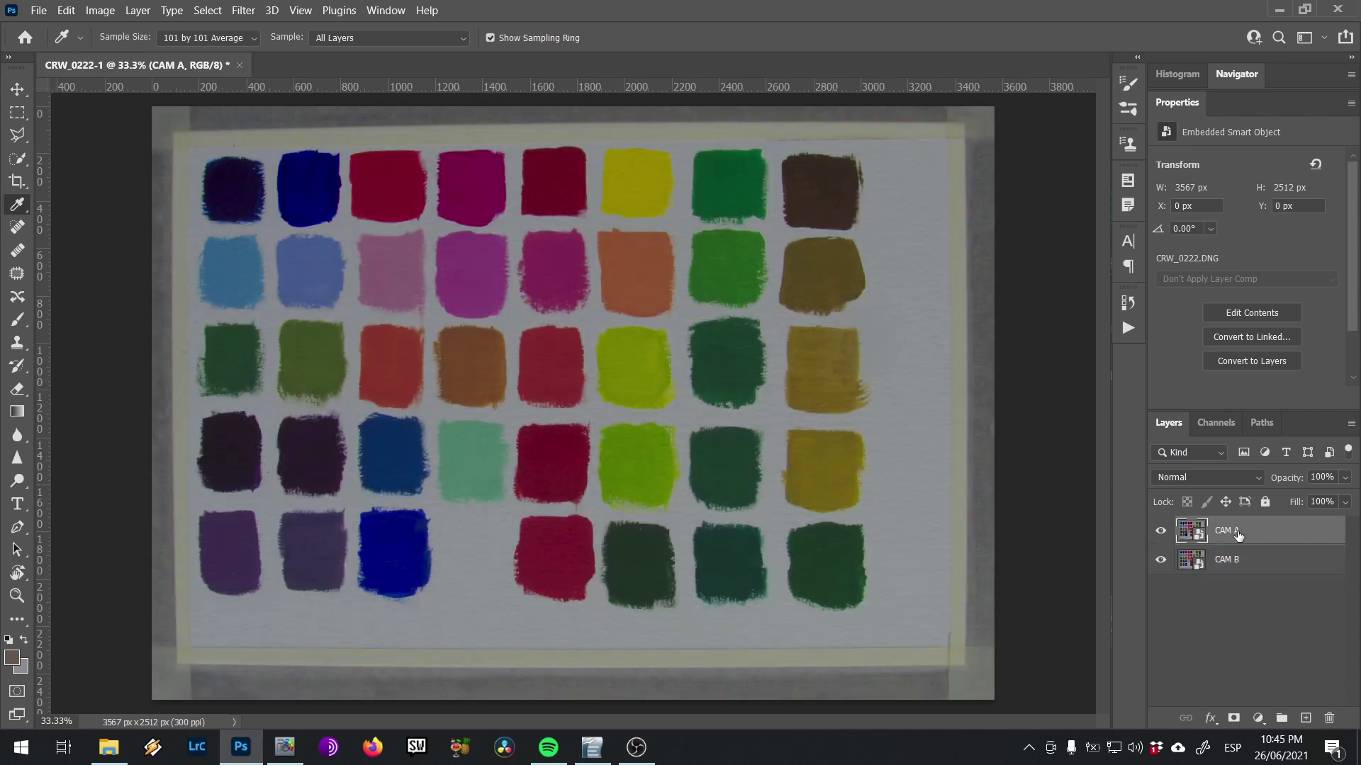
click(1281, 718)
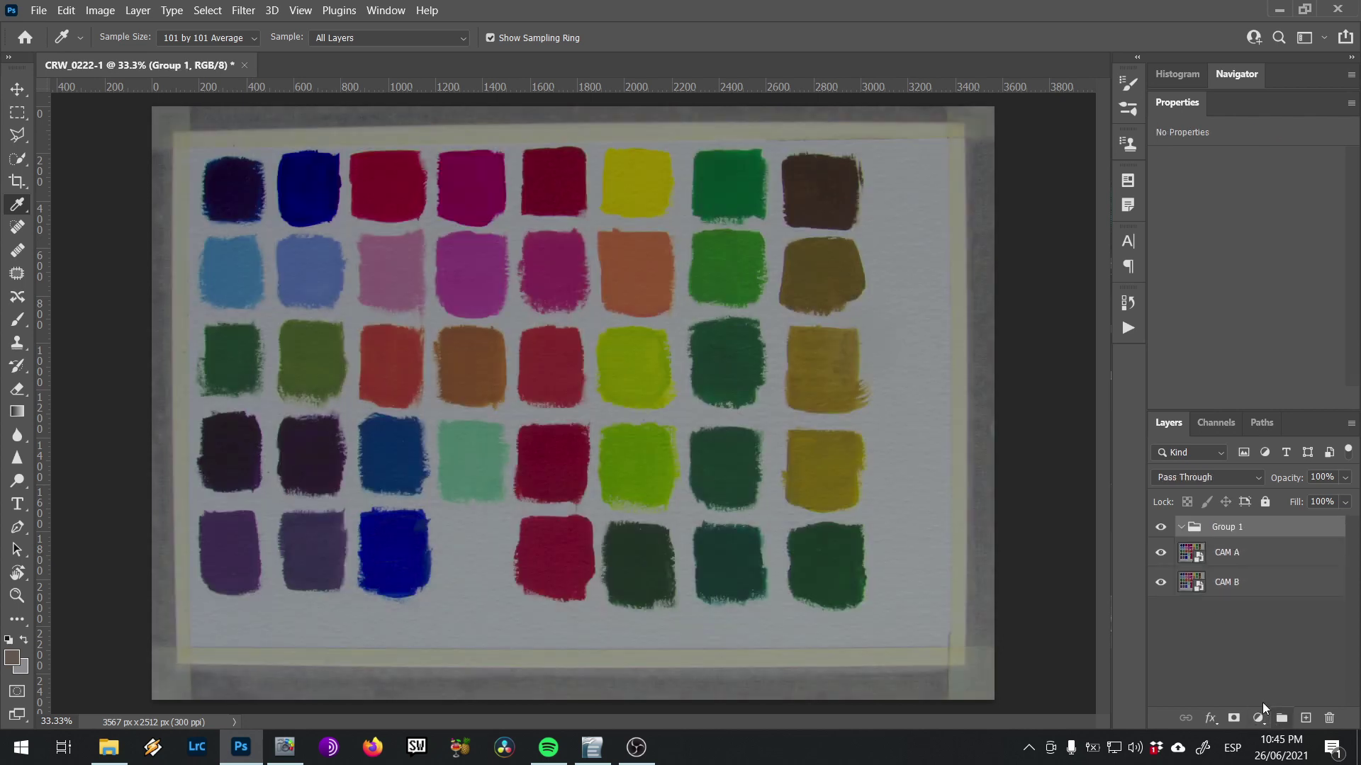
click(1227, 476)
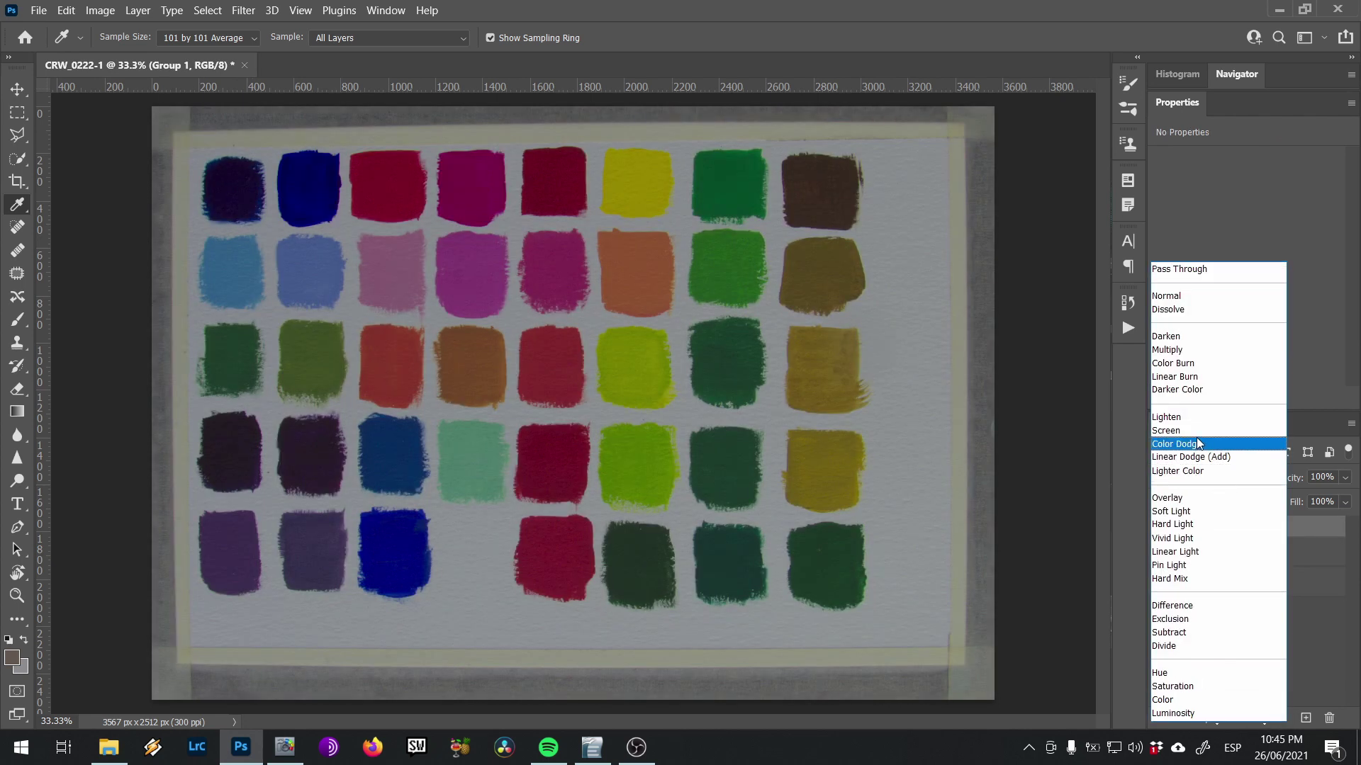
click(1188, 296)
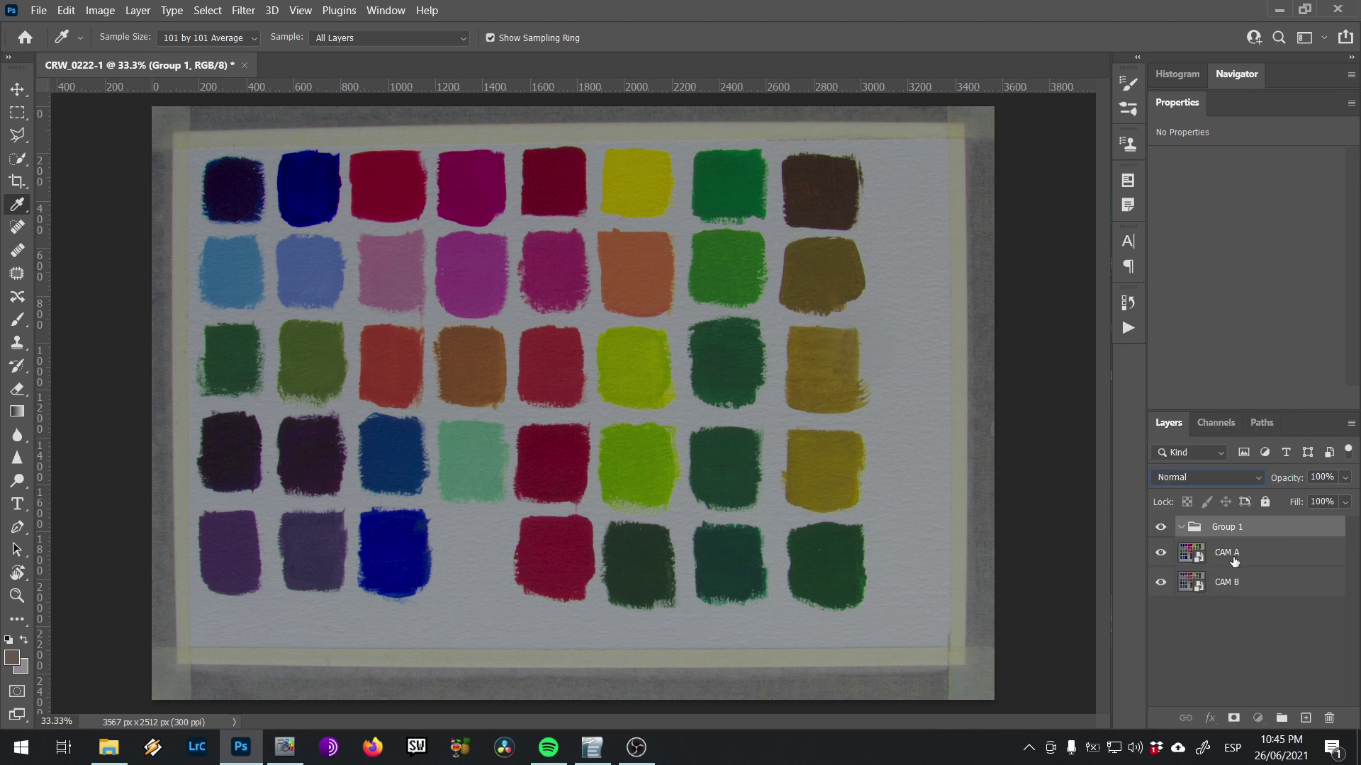
drag(1231, 561, 1236, 533)
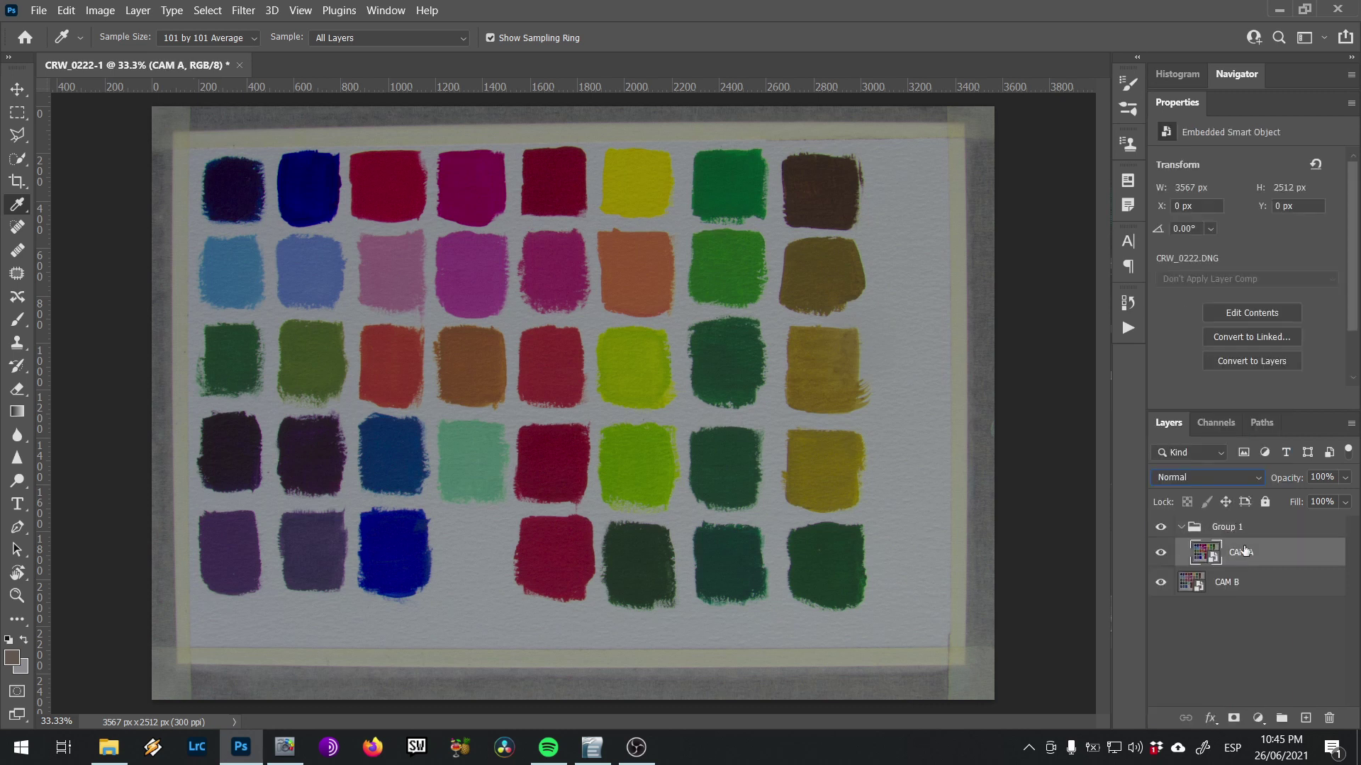
Mask Group 1 so that only a full-height area about 2203 px wide on the image's right side shows CAM A
click(1244, 532)
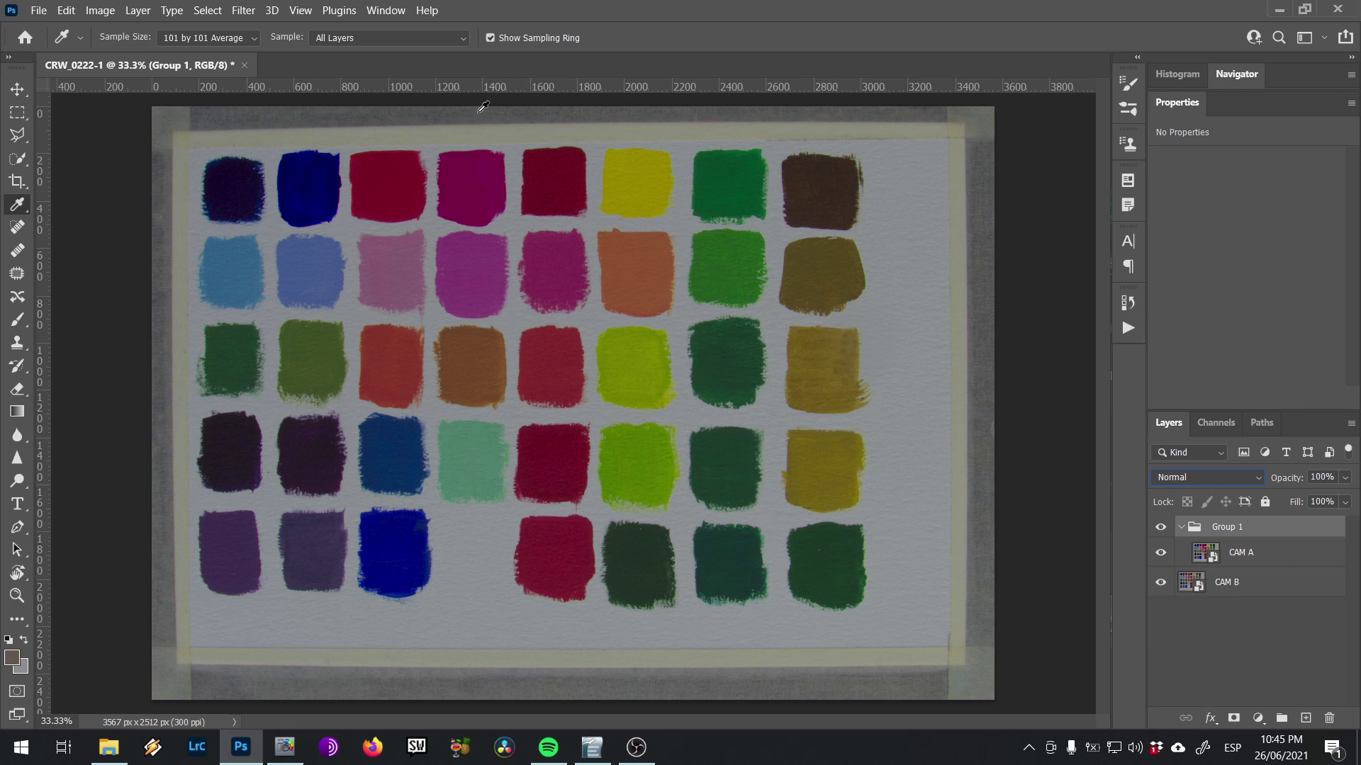
key(m)
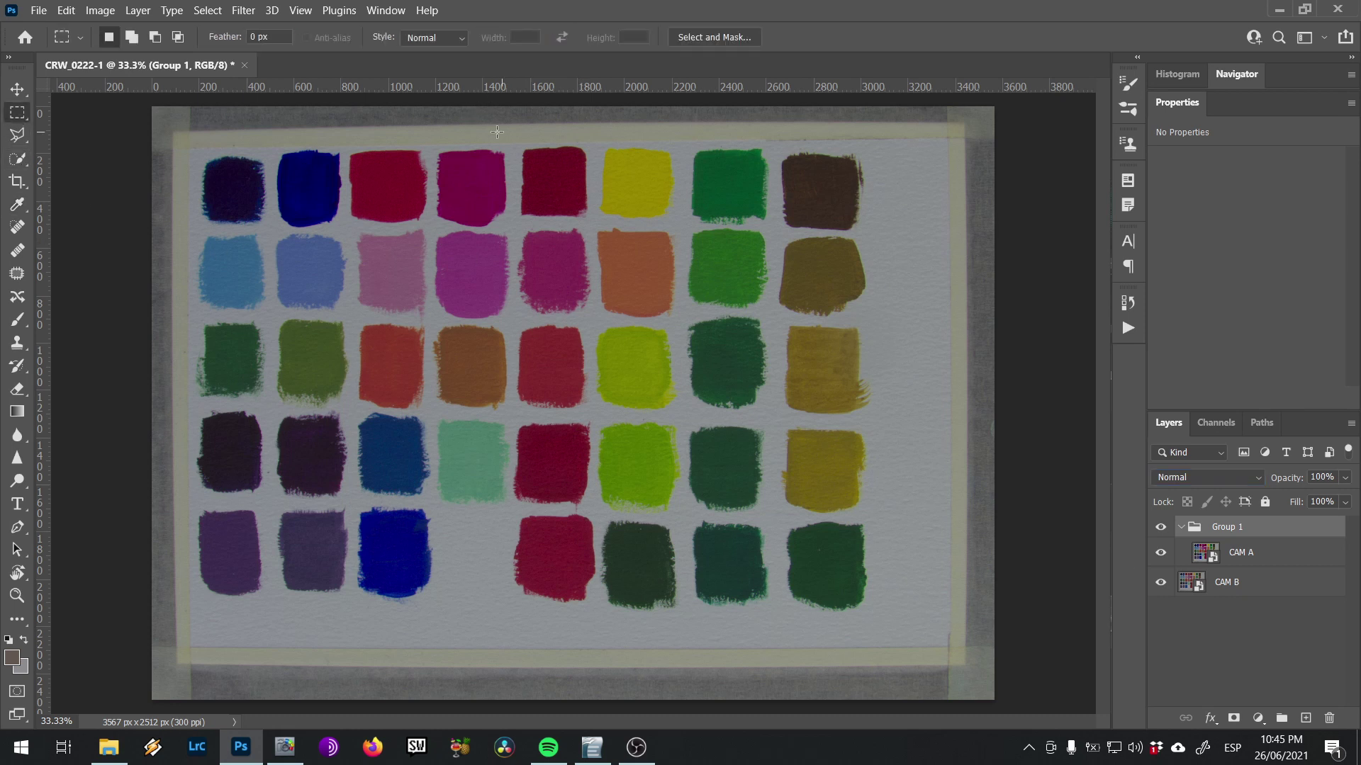
drag(474, 105, 995, 701)
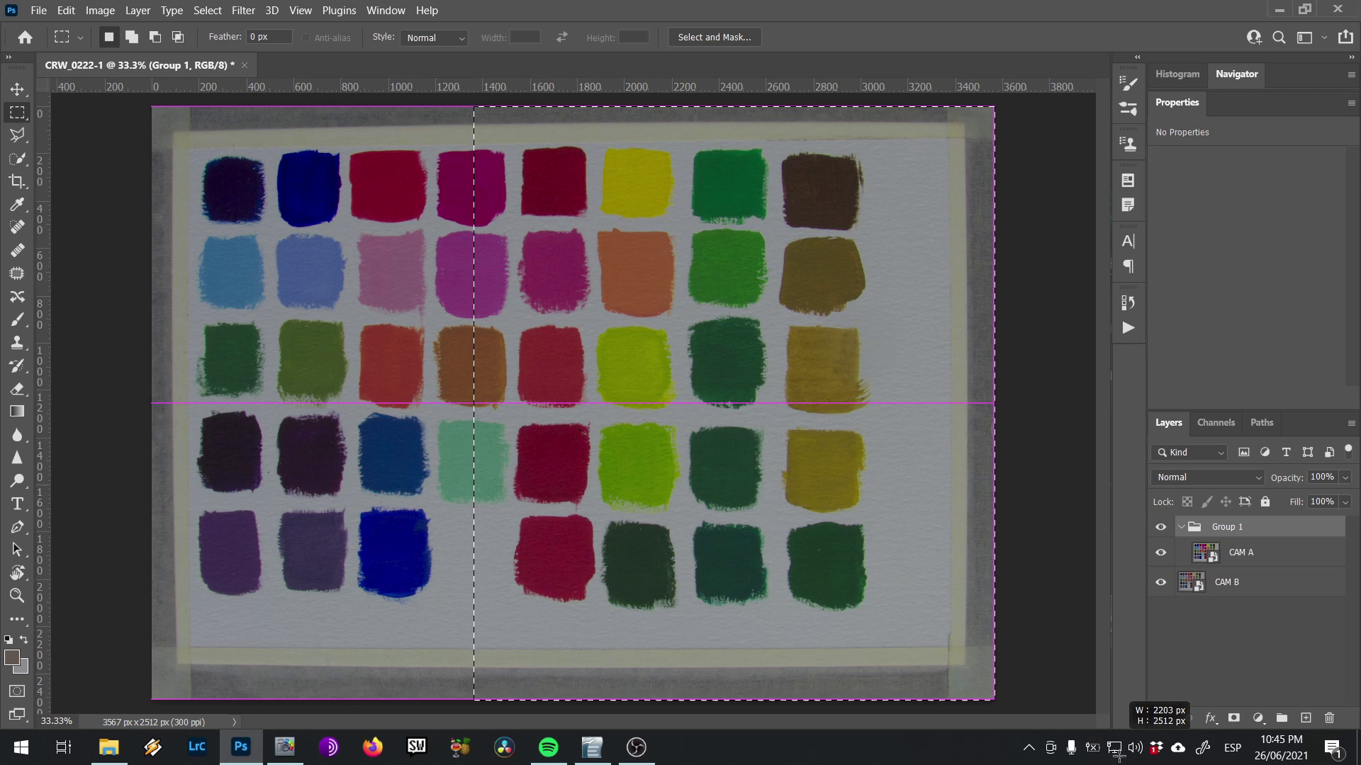
click(1234, 718)
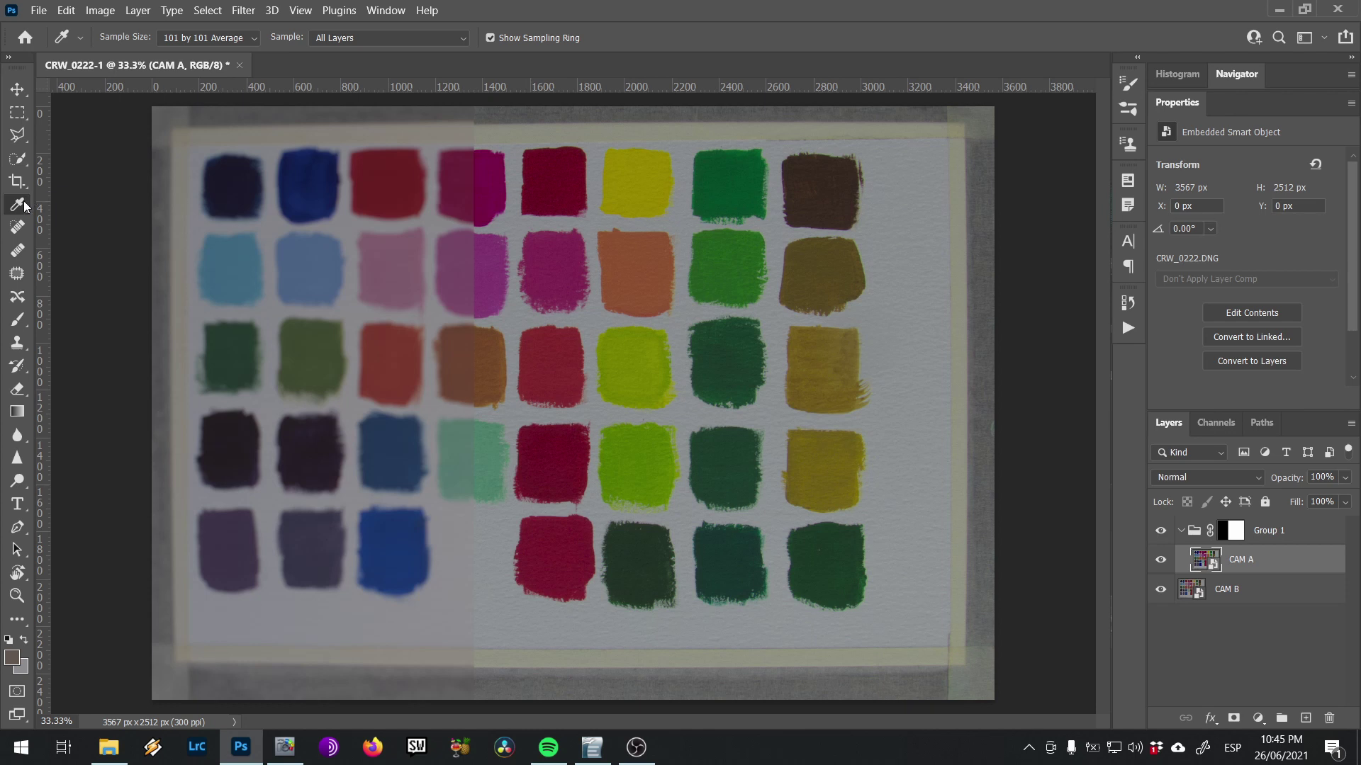
Place a colour sampler on the white paper of the CAM B side, near the split and below the swatches
click(459, 596)
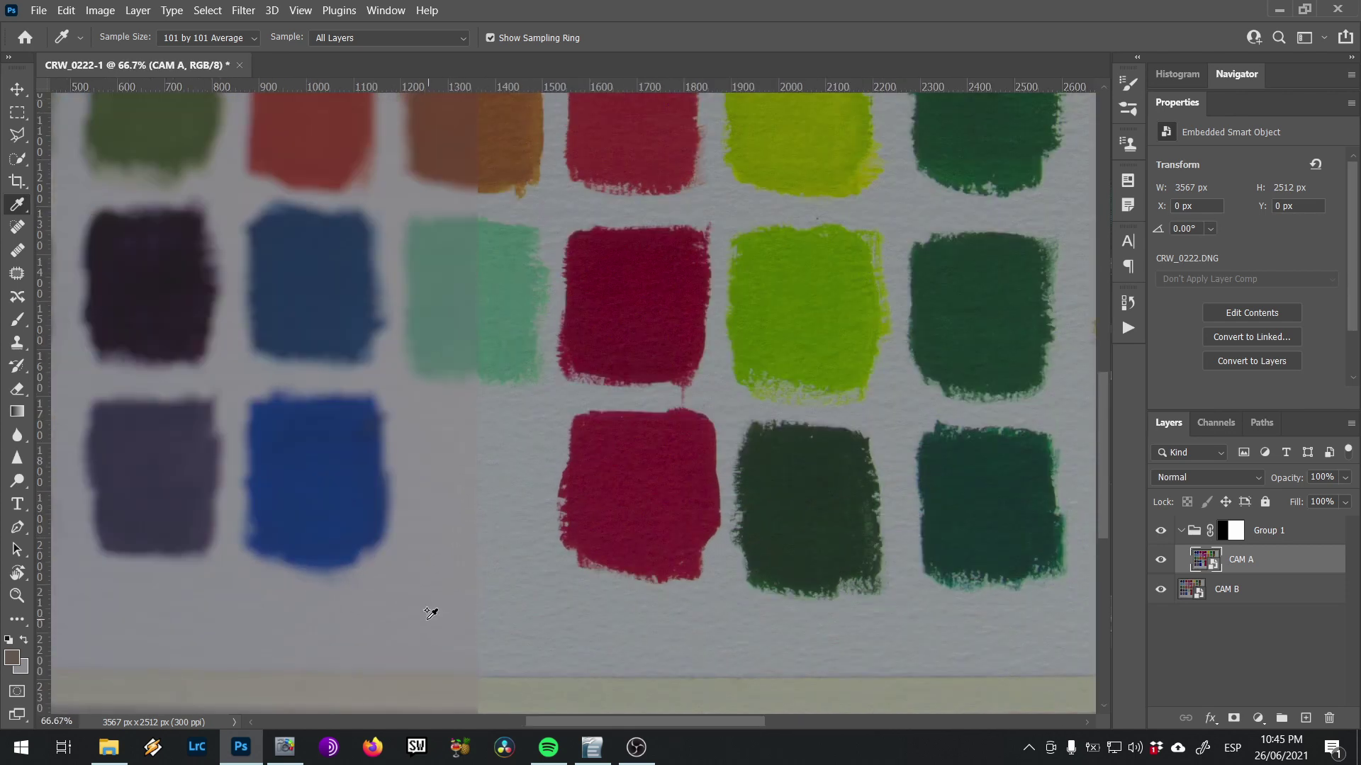
shift+click(425, 618)
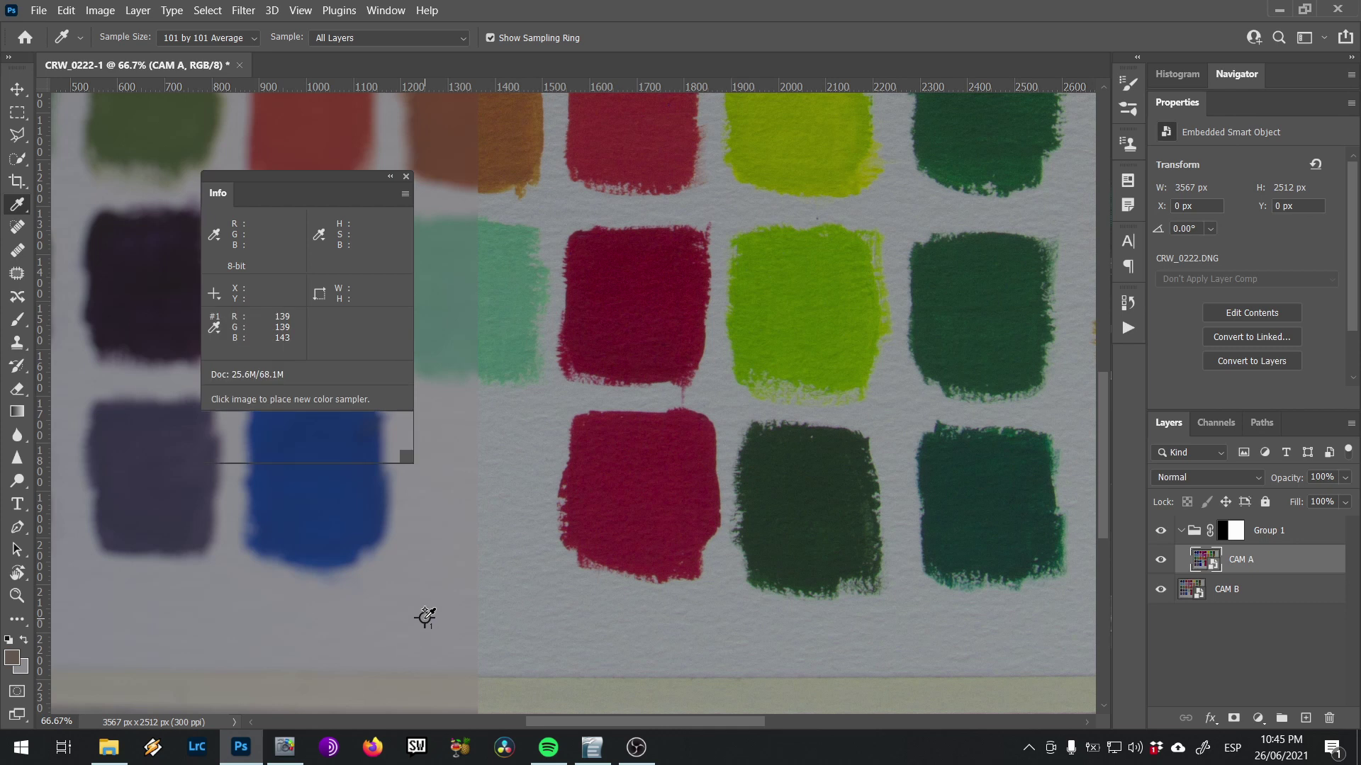
Place a second colour sampler on the white paper of the CAM A side and set the first sampler to 101 by 101 Average
shift+click(524, 617)
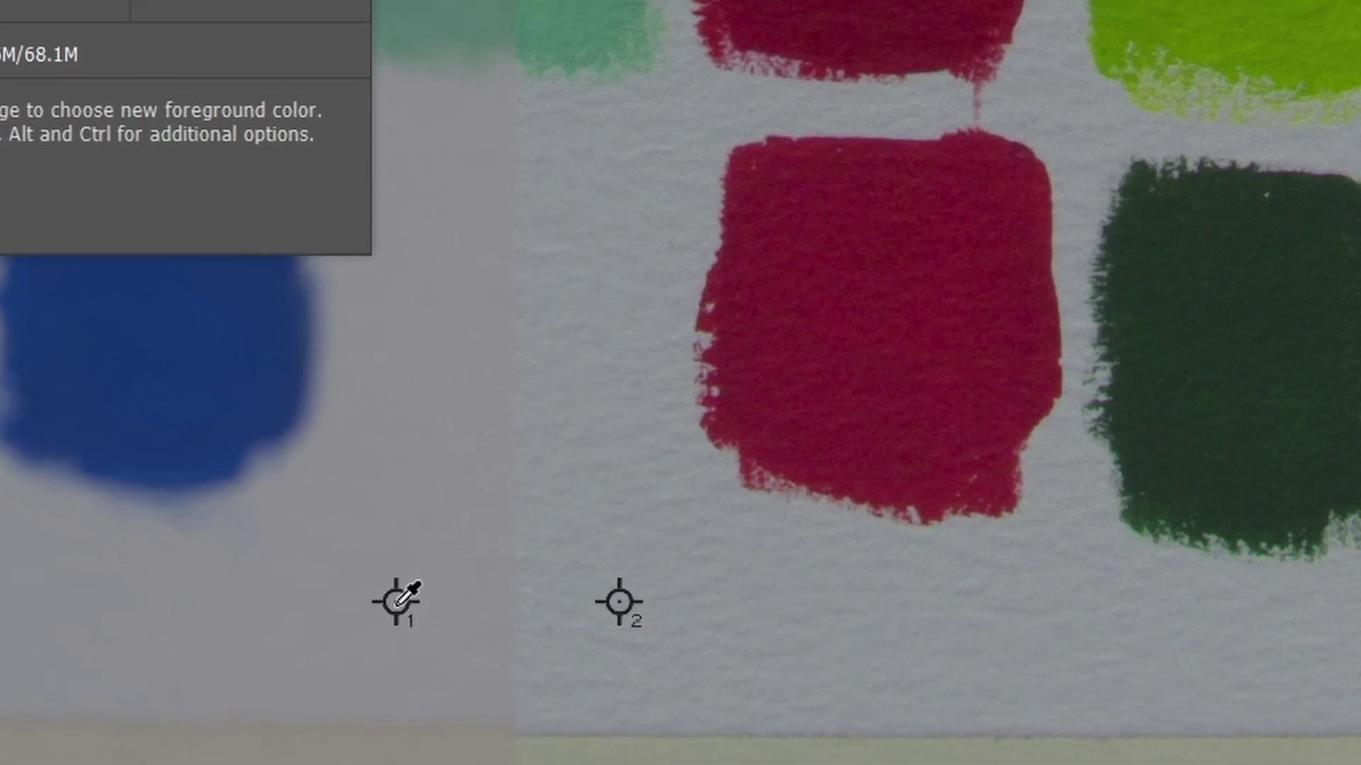
right_click(428, 618)
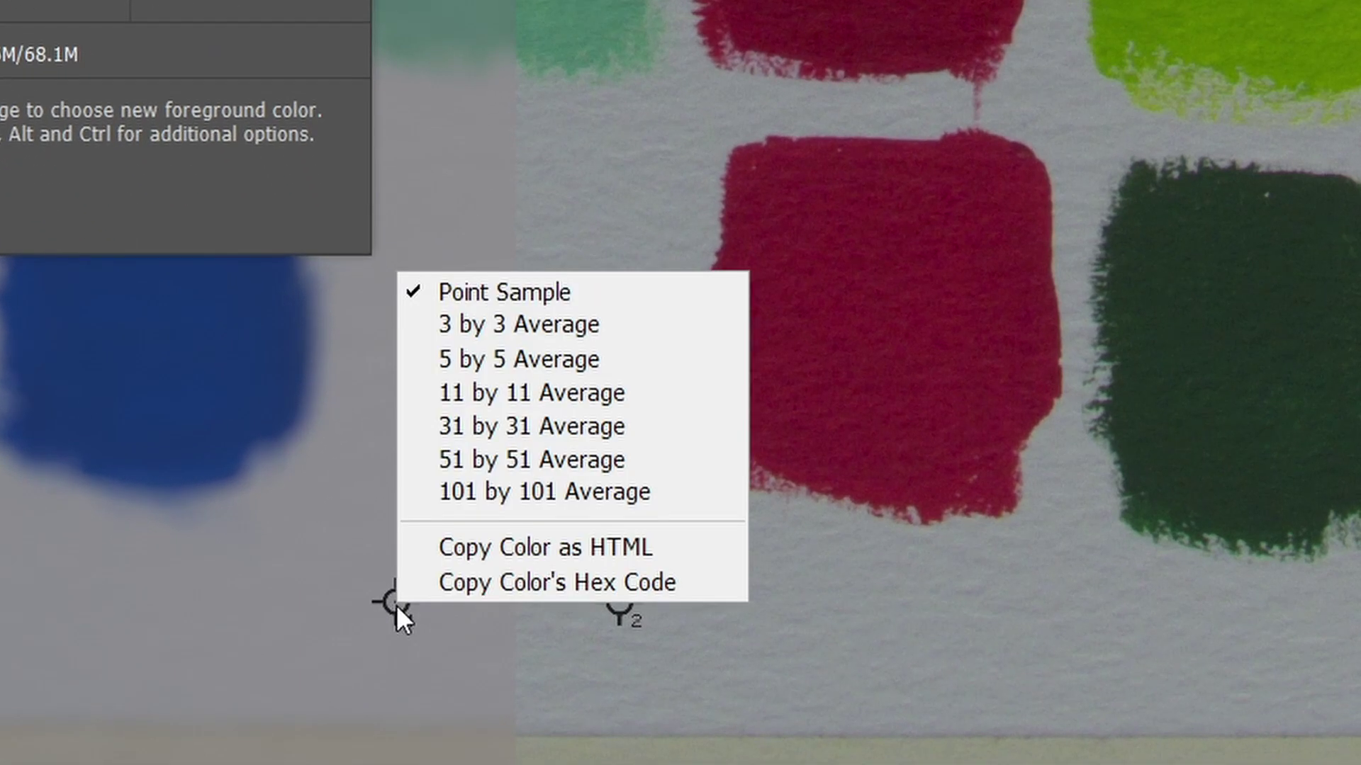
click(443, 495)
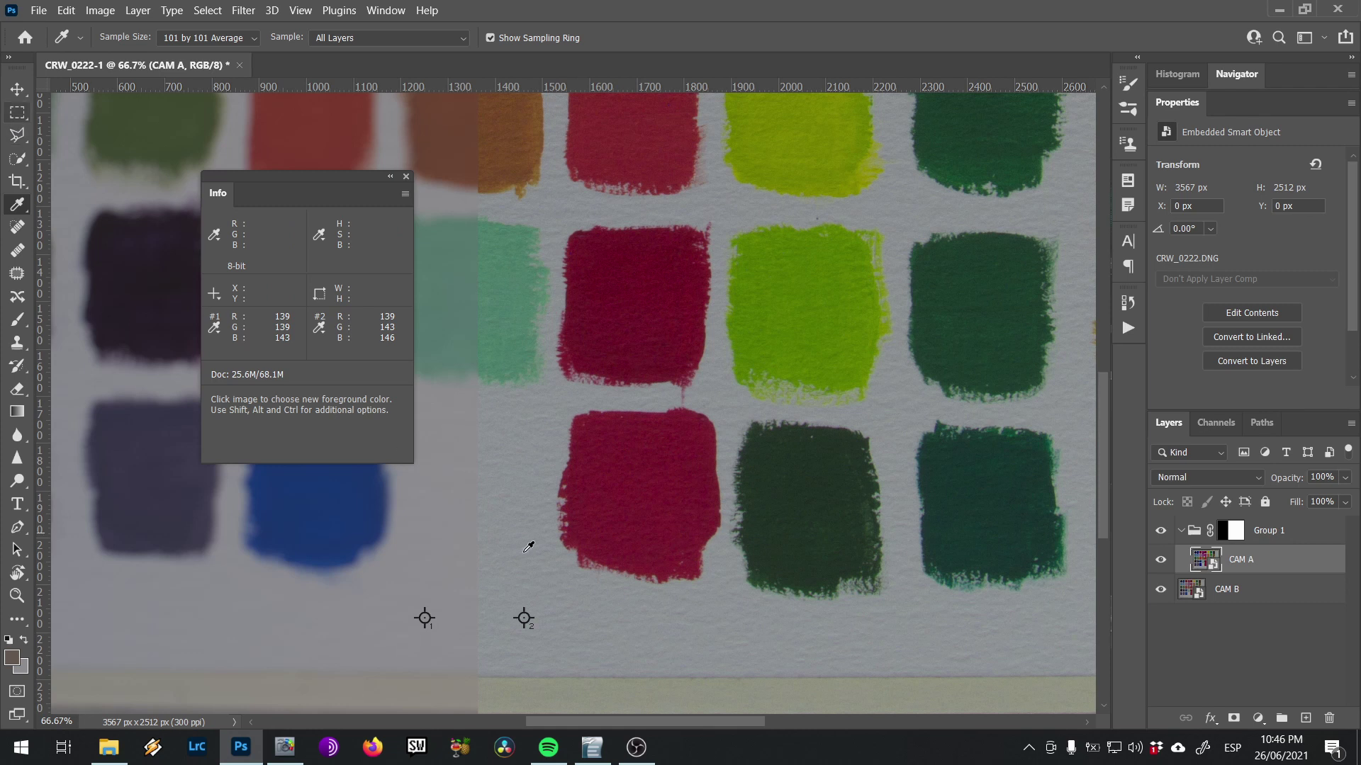
Outline a marquee about 102 by 99 px on the paper around the first sampler to gauge the averaged sample area
click(21, 115)
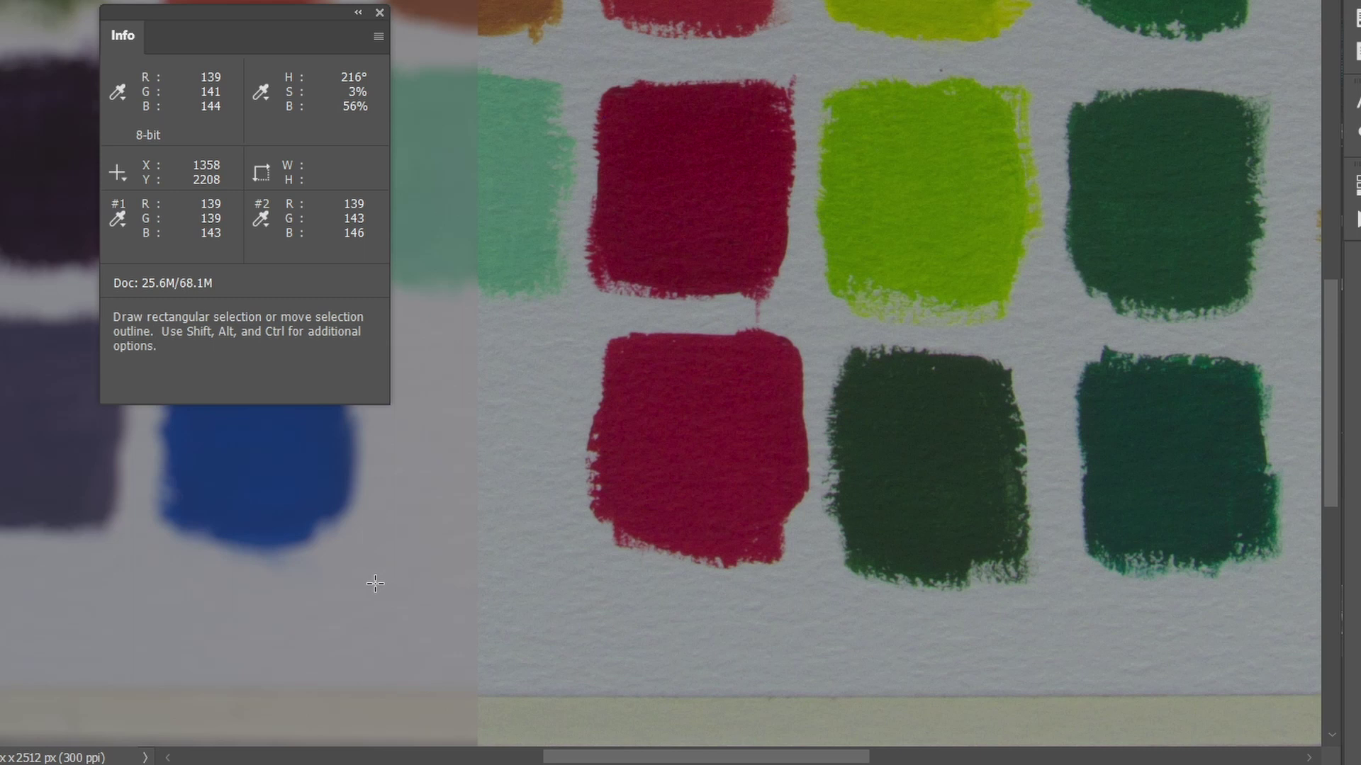
drag(414, 587, 434, 648)
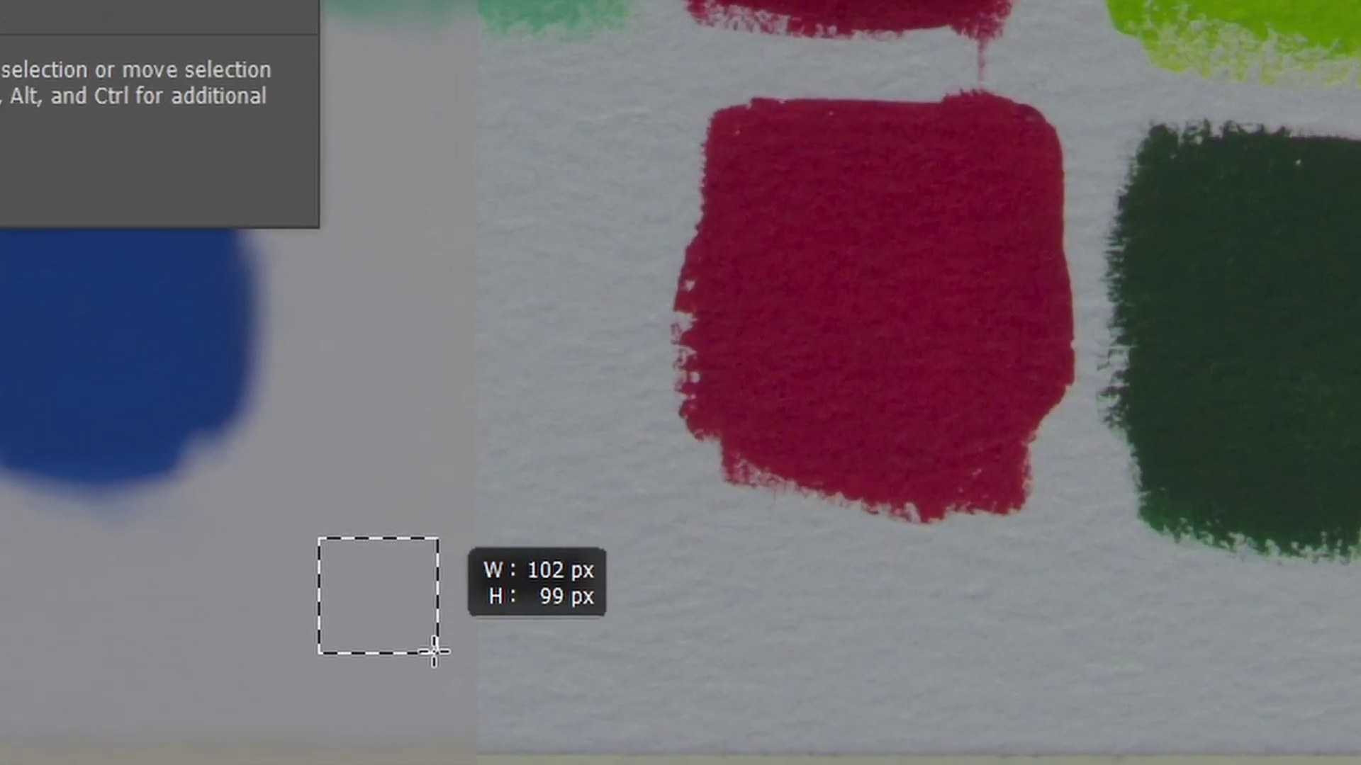
click(433, 651)
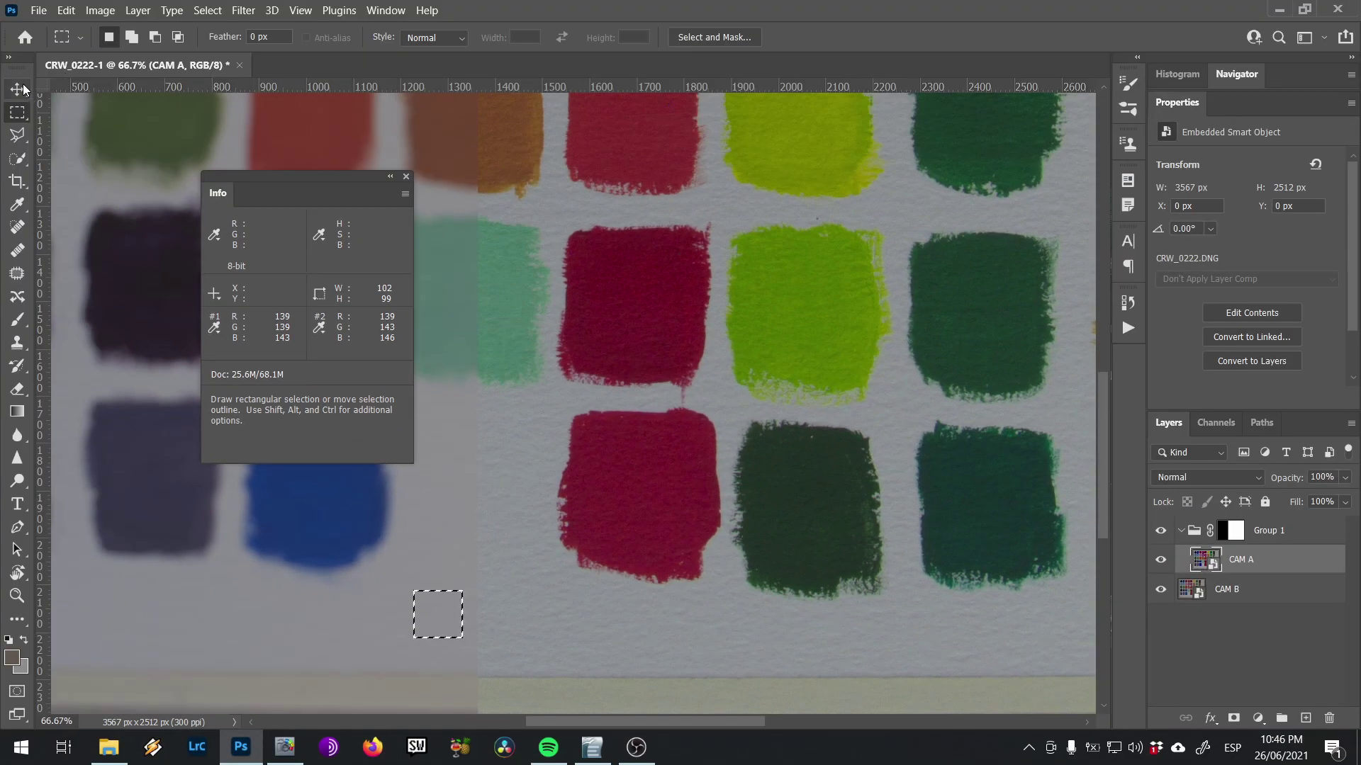
Add a Curves adjustment layer above CAM A inside Group 1, with the Eyedropper active
key(i)
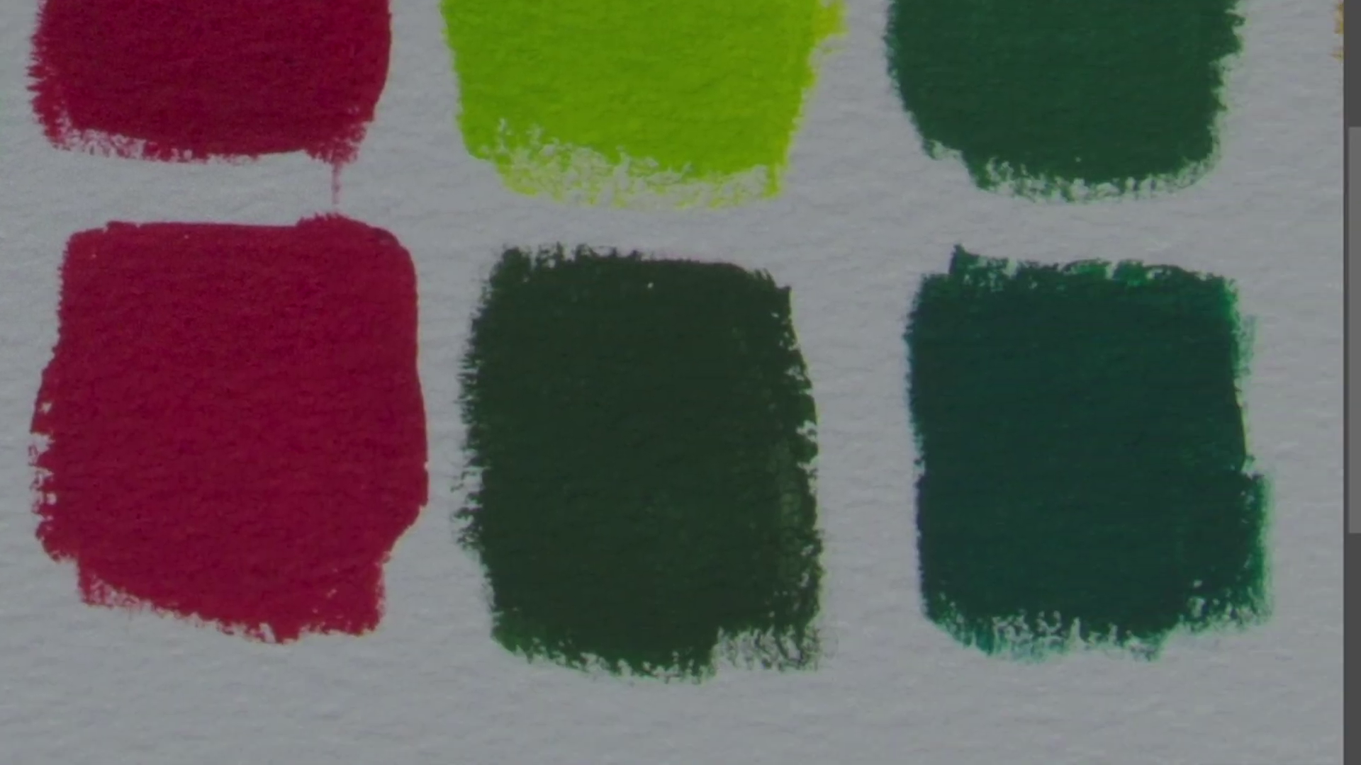
click(1118, 741)
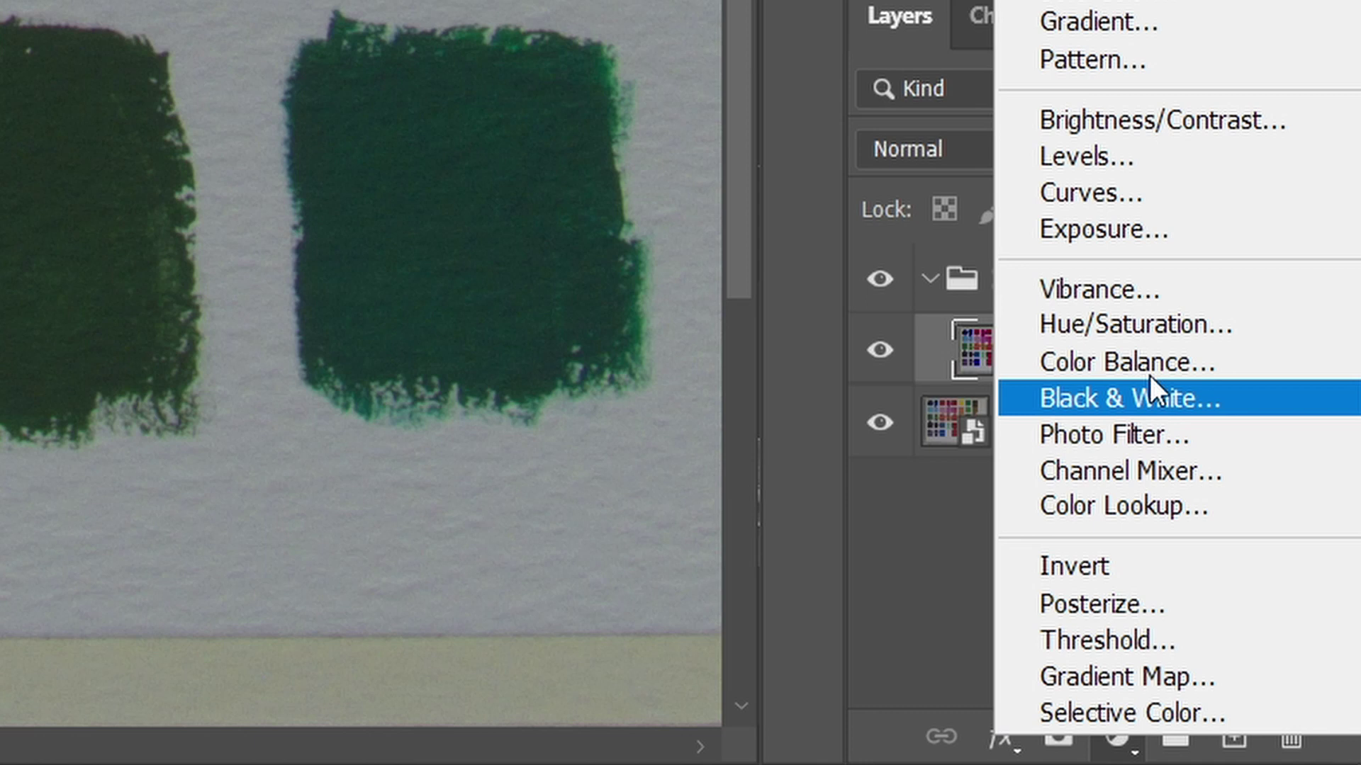
click(1157, 198)
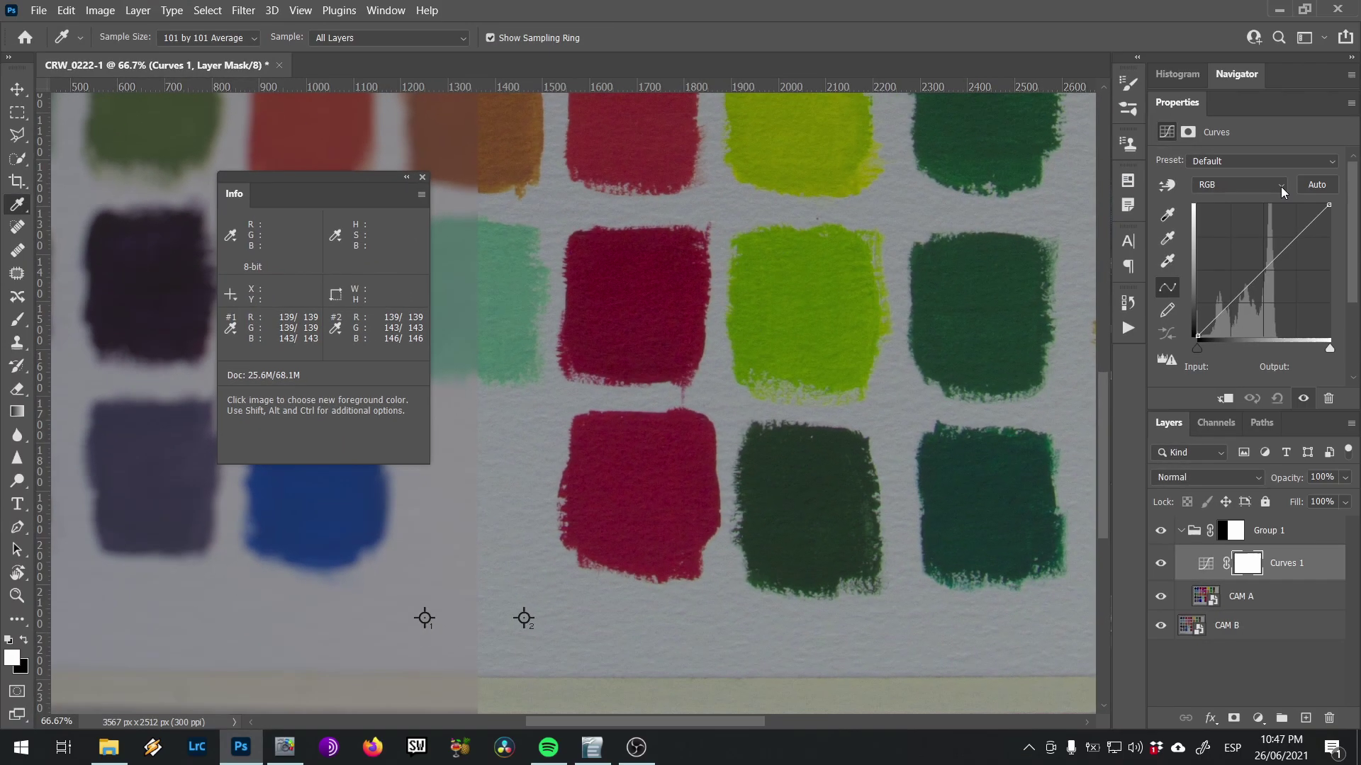
Add a control point to the Green channel curve at input 126, output 126
click(1283, 191)
click(1272, 214)
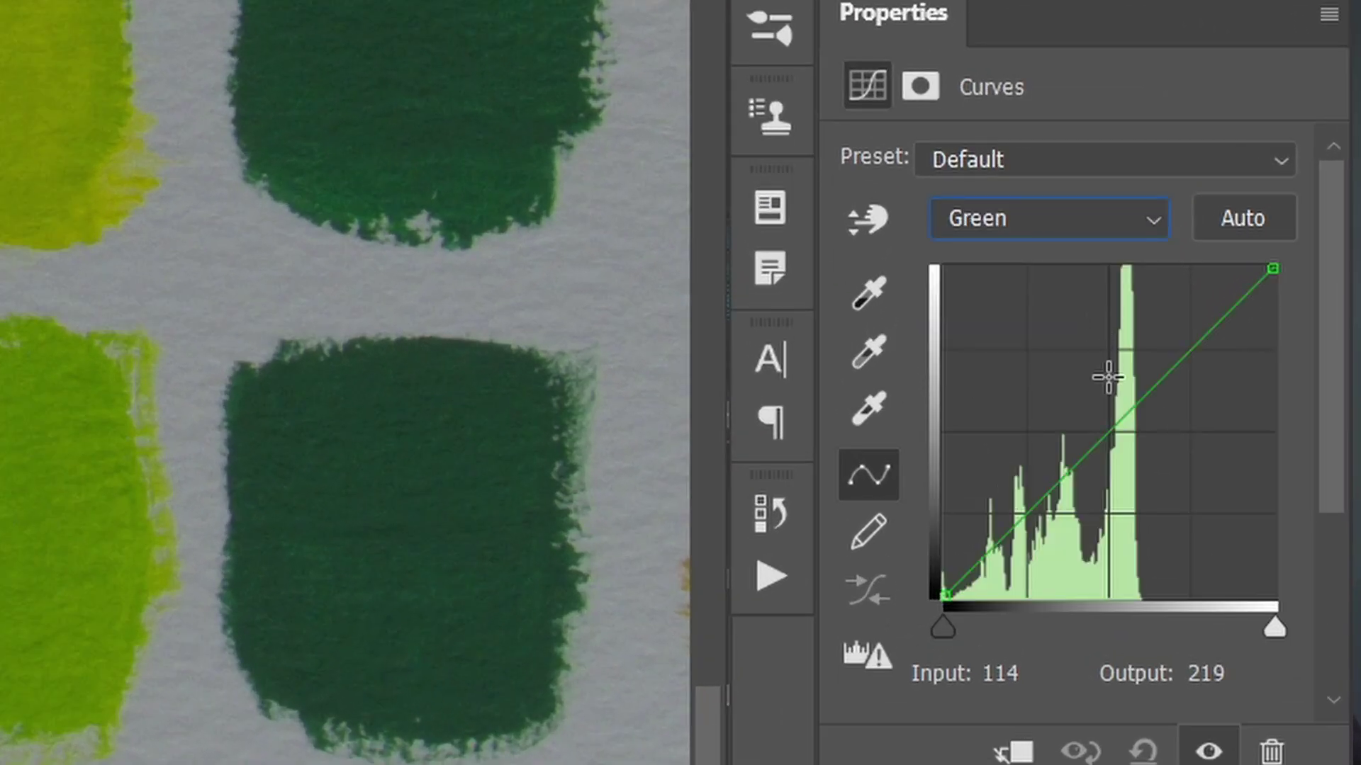
click(1116, 435)
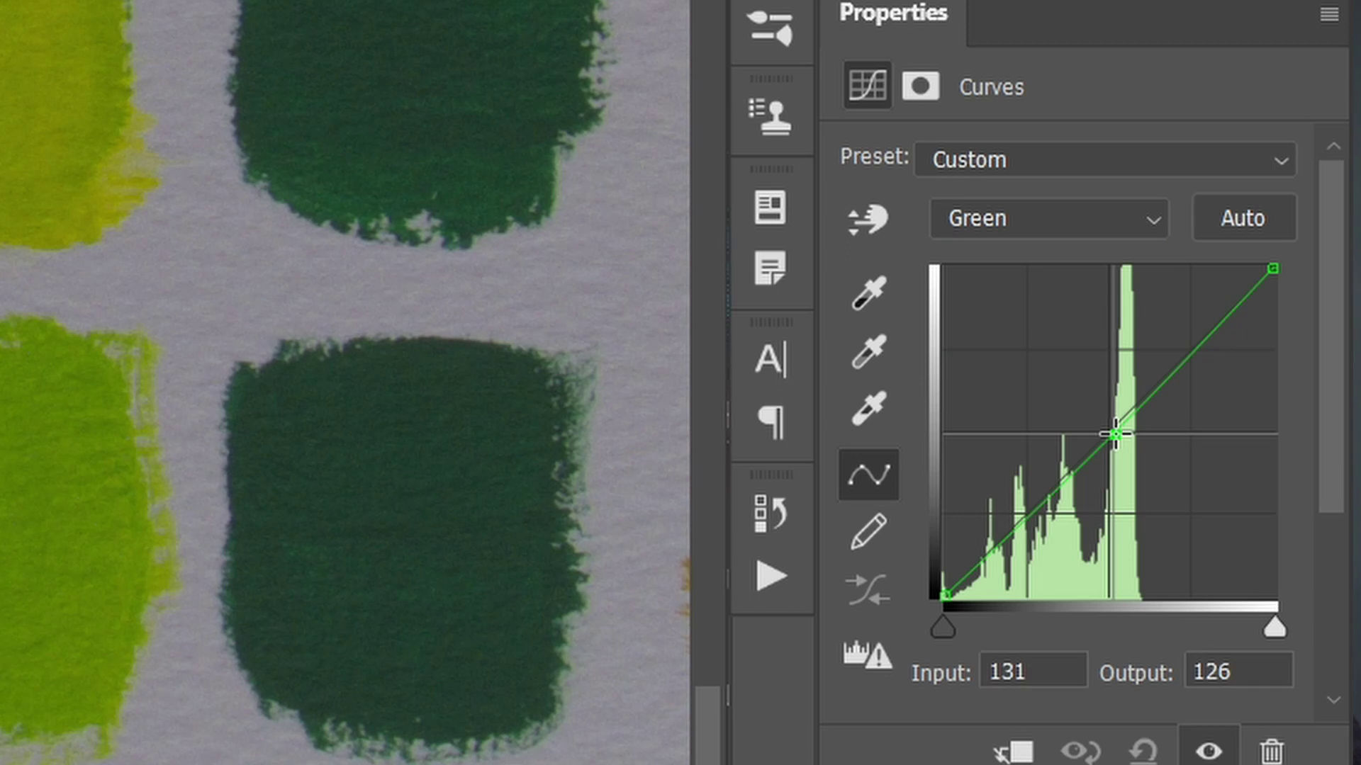
drag(1116, 434, 1112, 441)
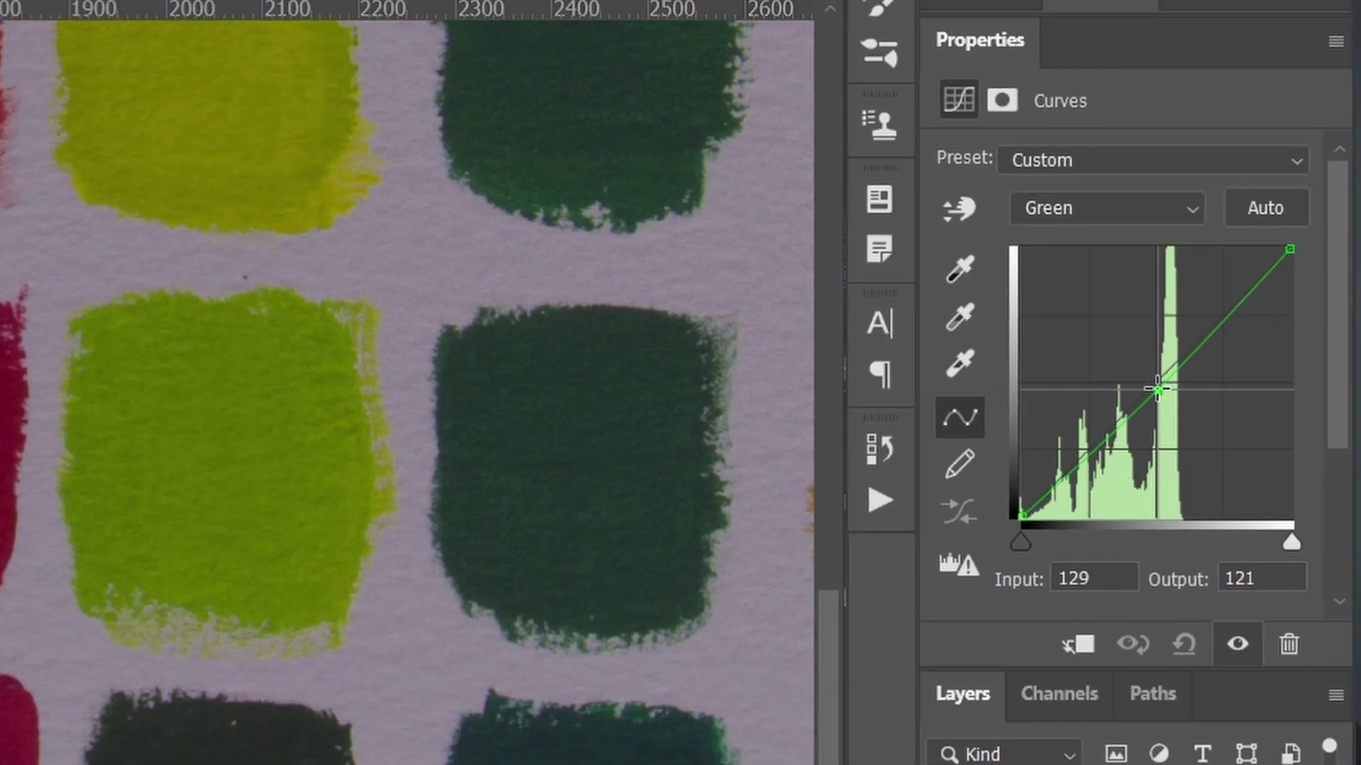
drag(1158, 390, 1154, 387)
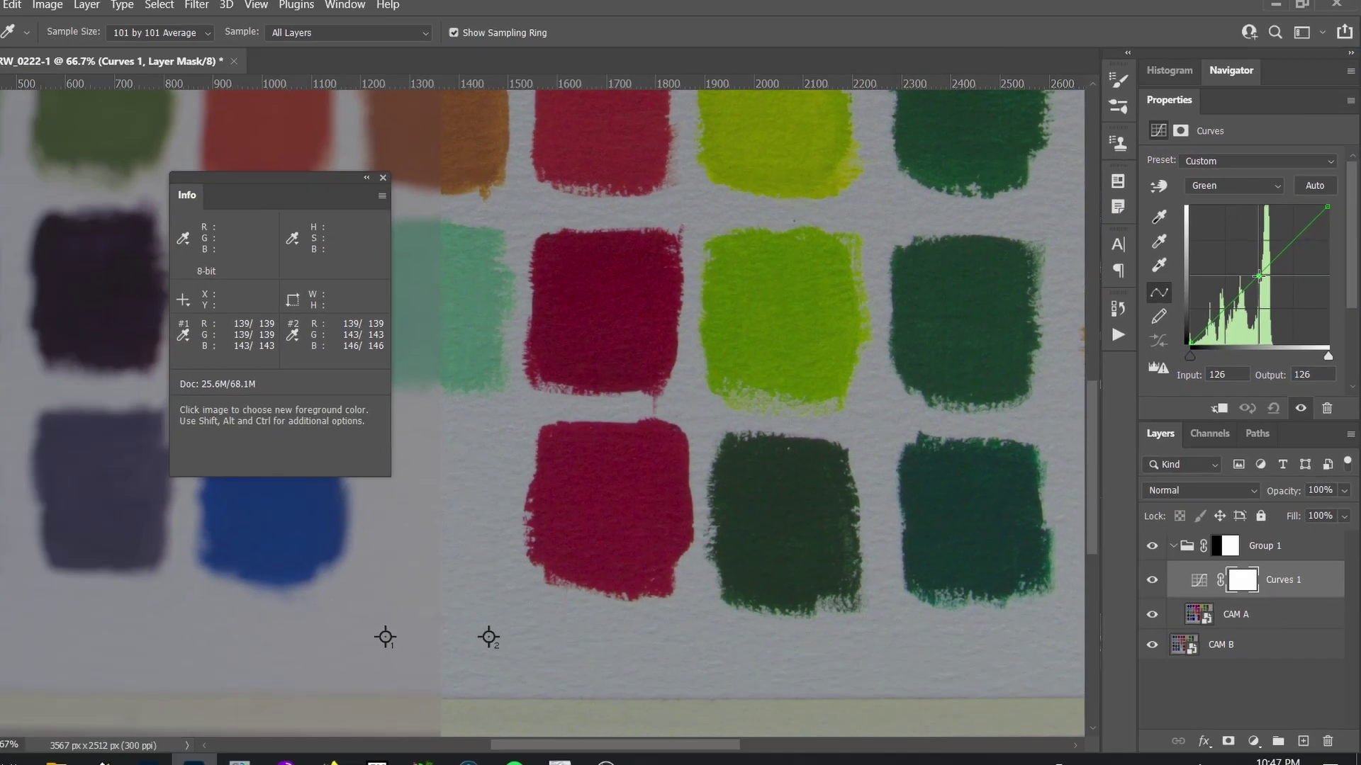
Lower the Green curve point's output to 123, comparing the two samplers' green values
key(Down)
key(Down)
key(Down)
key(Down)
key(Down)
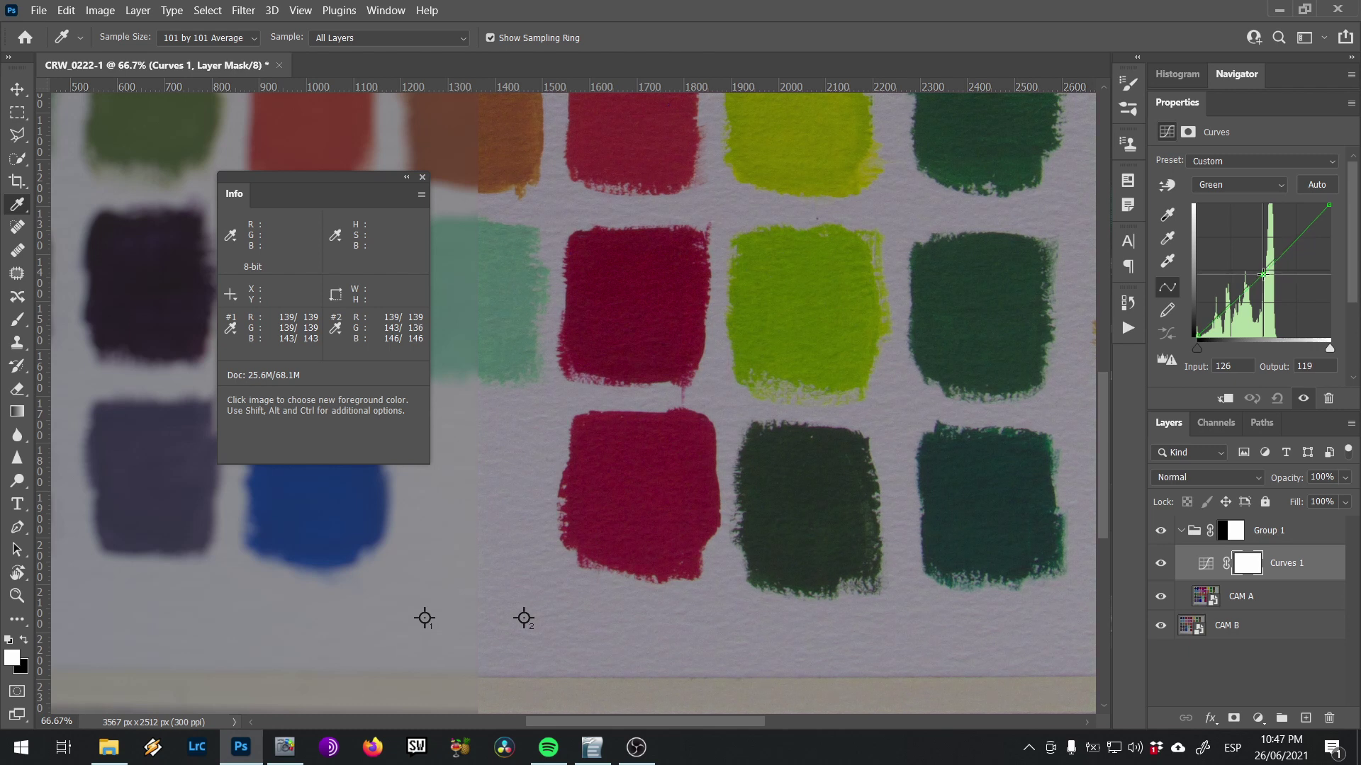
key(Up)
key(Up)
key(Up)
key(Up)
click(1264, 275)
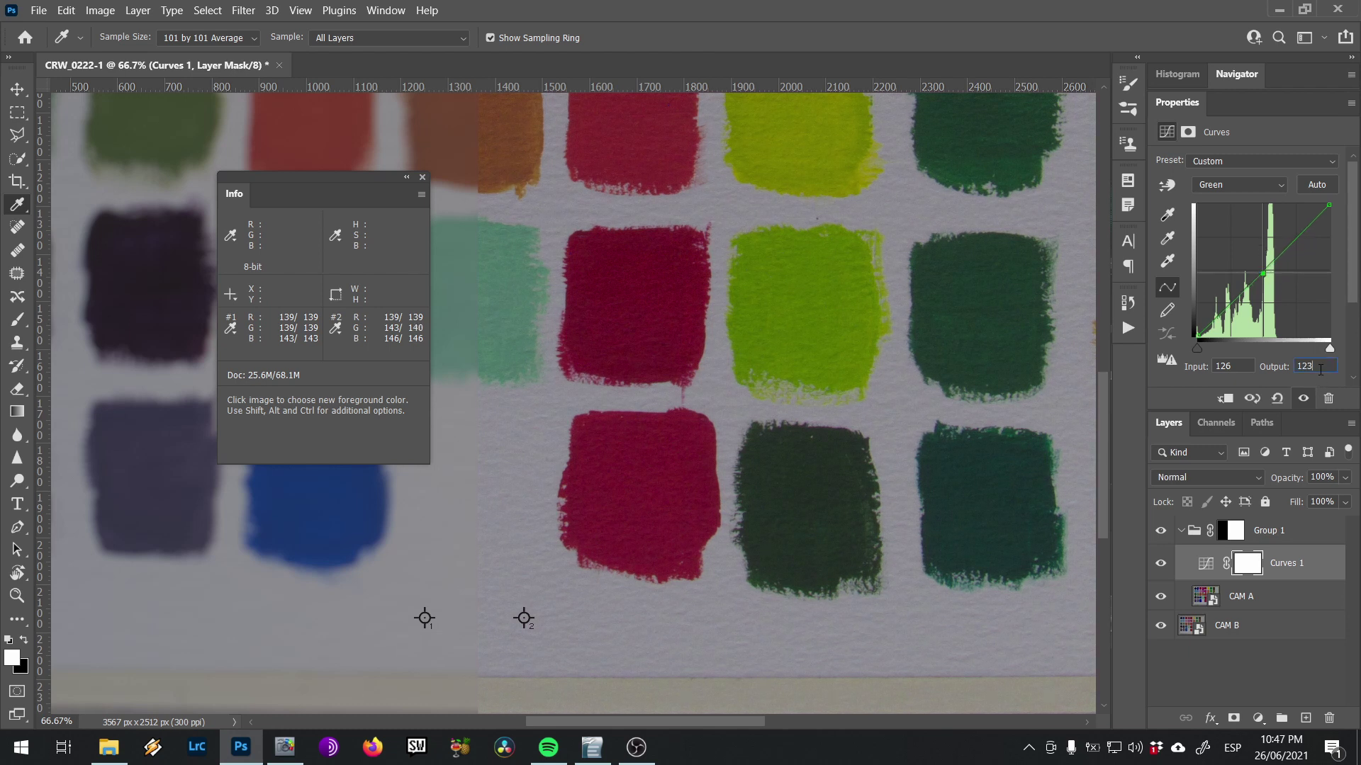
key(Up)
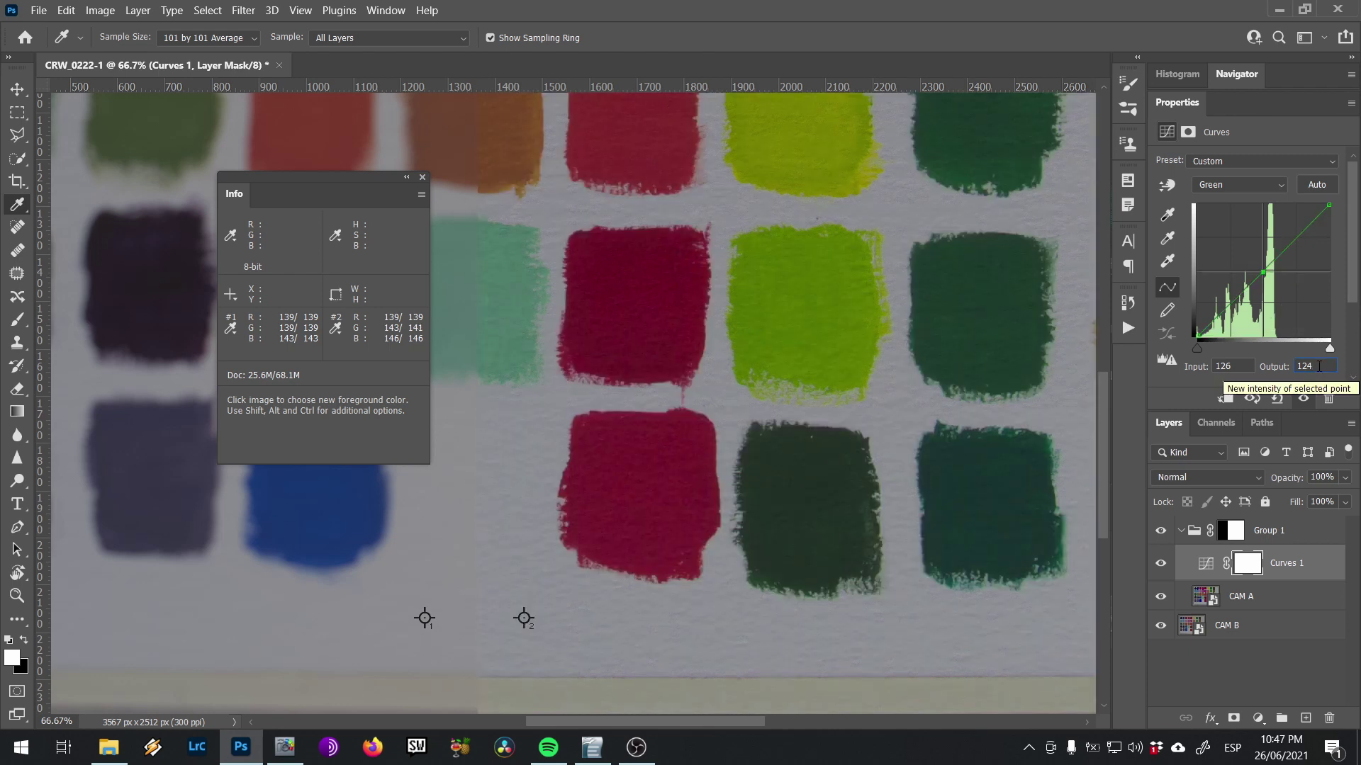
key(BackSpace)
text(3)
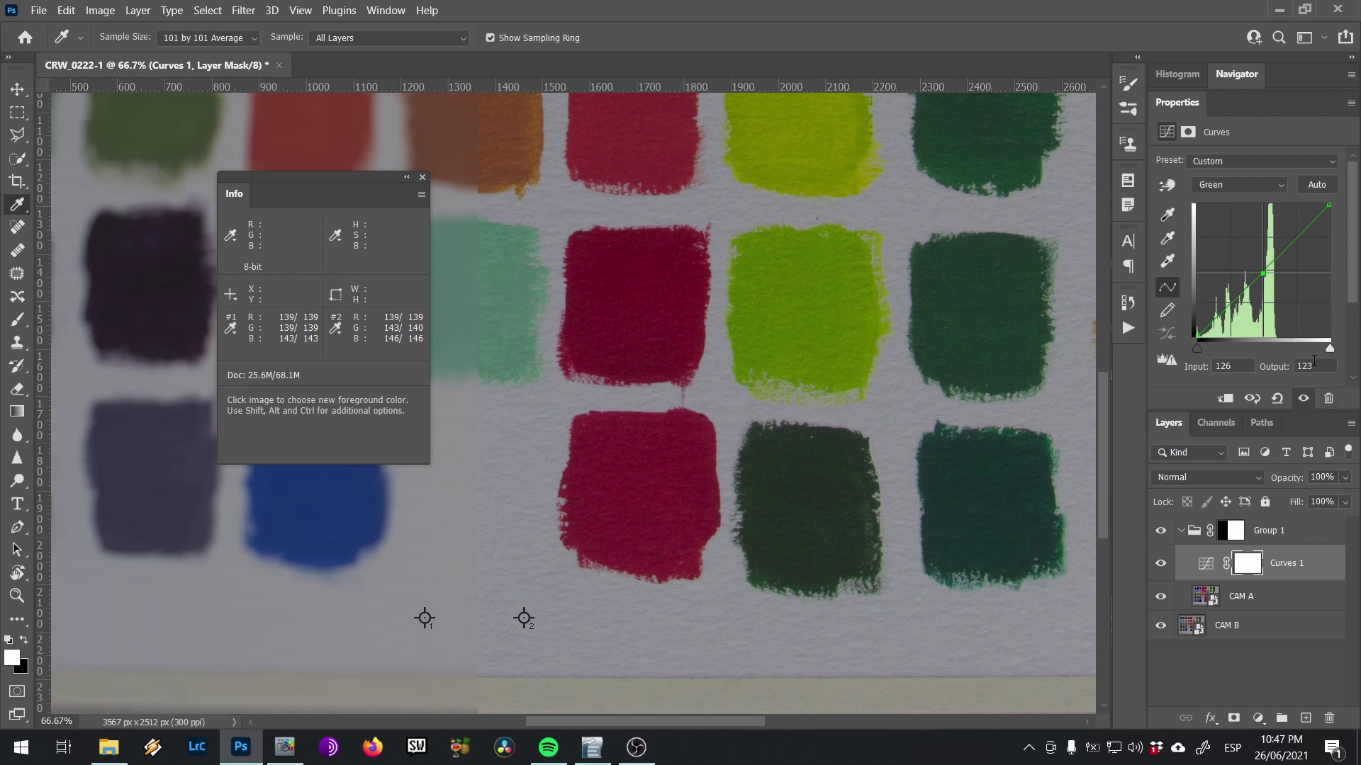
Switch the Curves adjustment to the Blue channel and move the Info panel clear of the chart's swatches
click(1244, 188)
click(1241, 237)
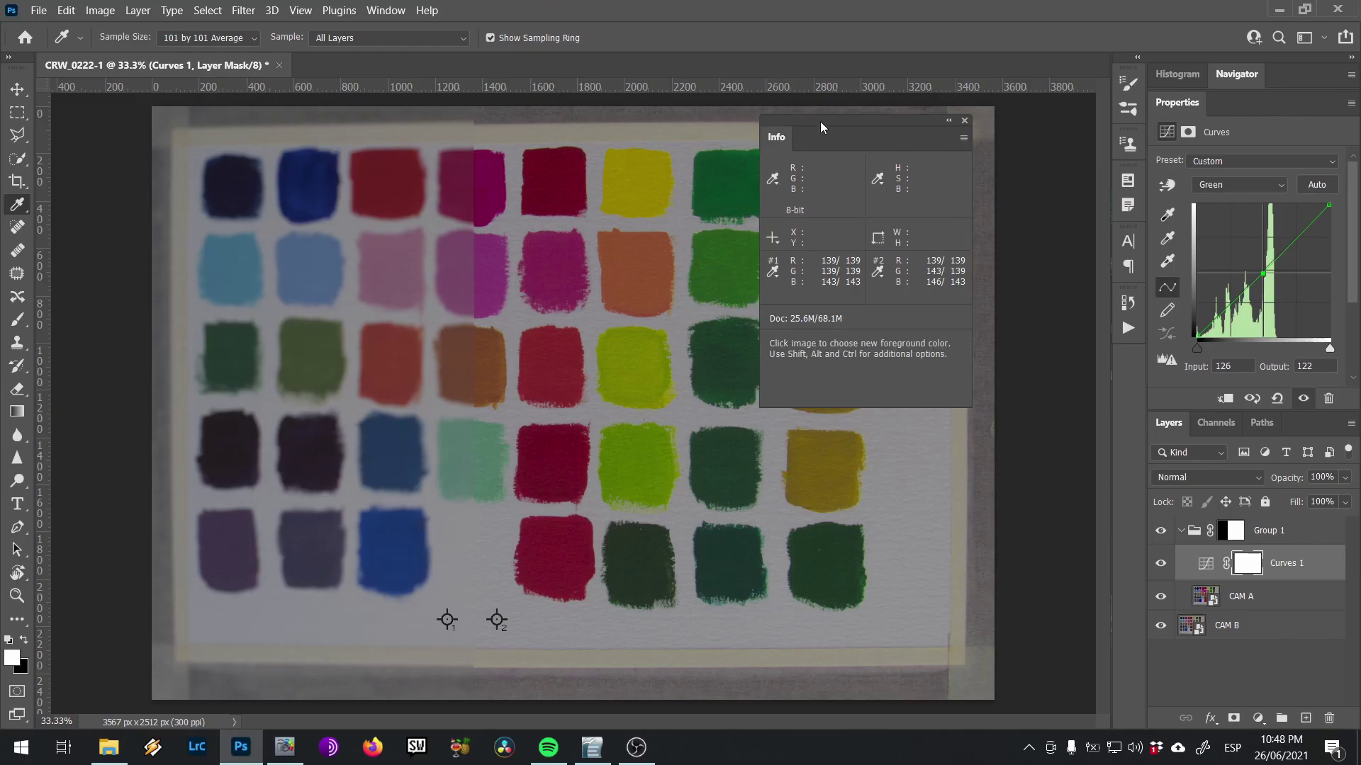
drag(820, 121, 958, 109)
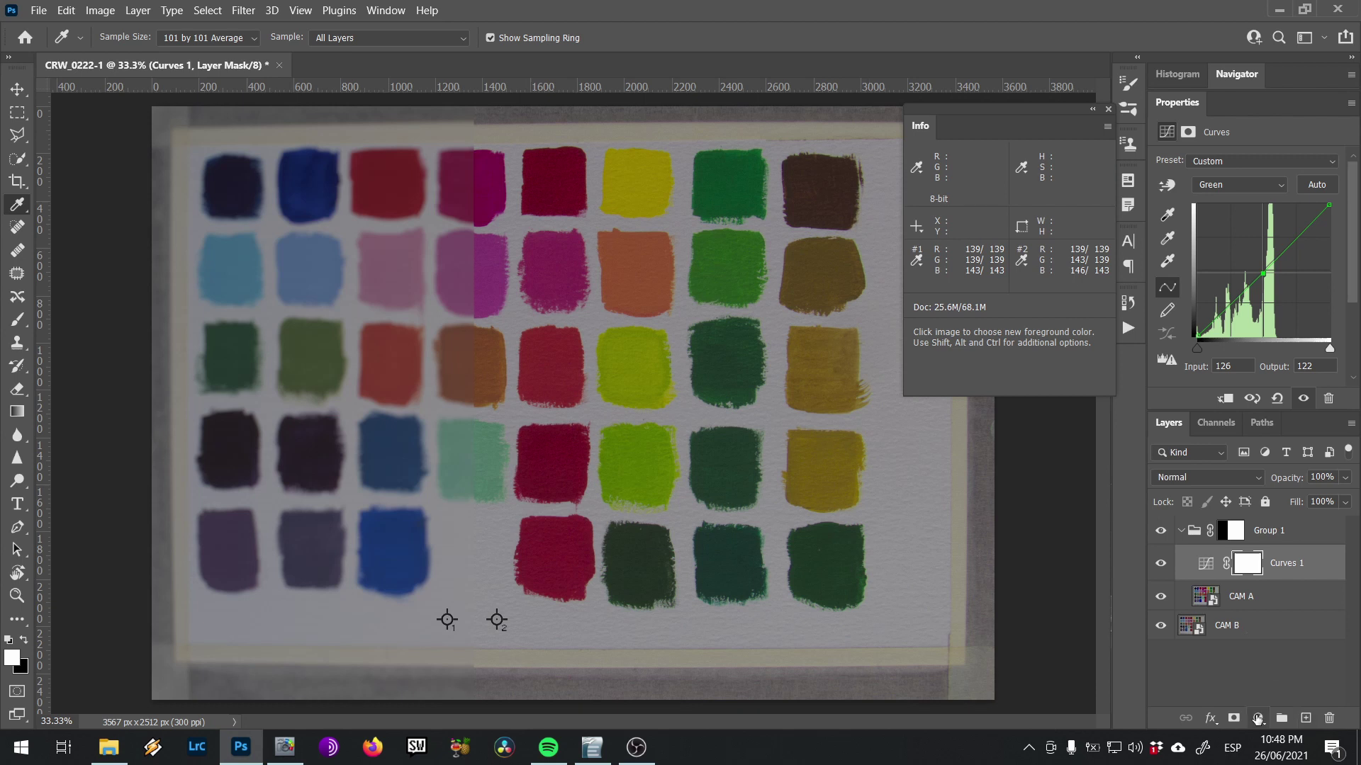
Add a Hue/Saturation adjustment layer above Curves 1 in Group 1 and rename it "Verdes"
click(1264, 718)
click(1213, 547)
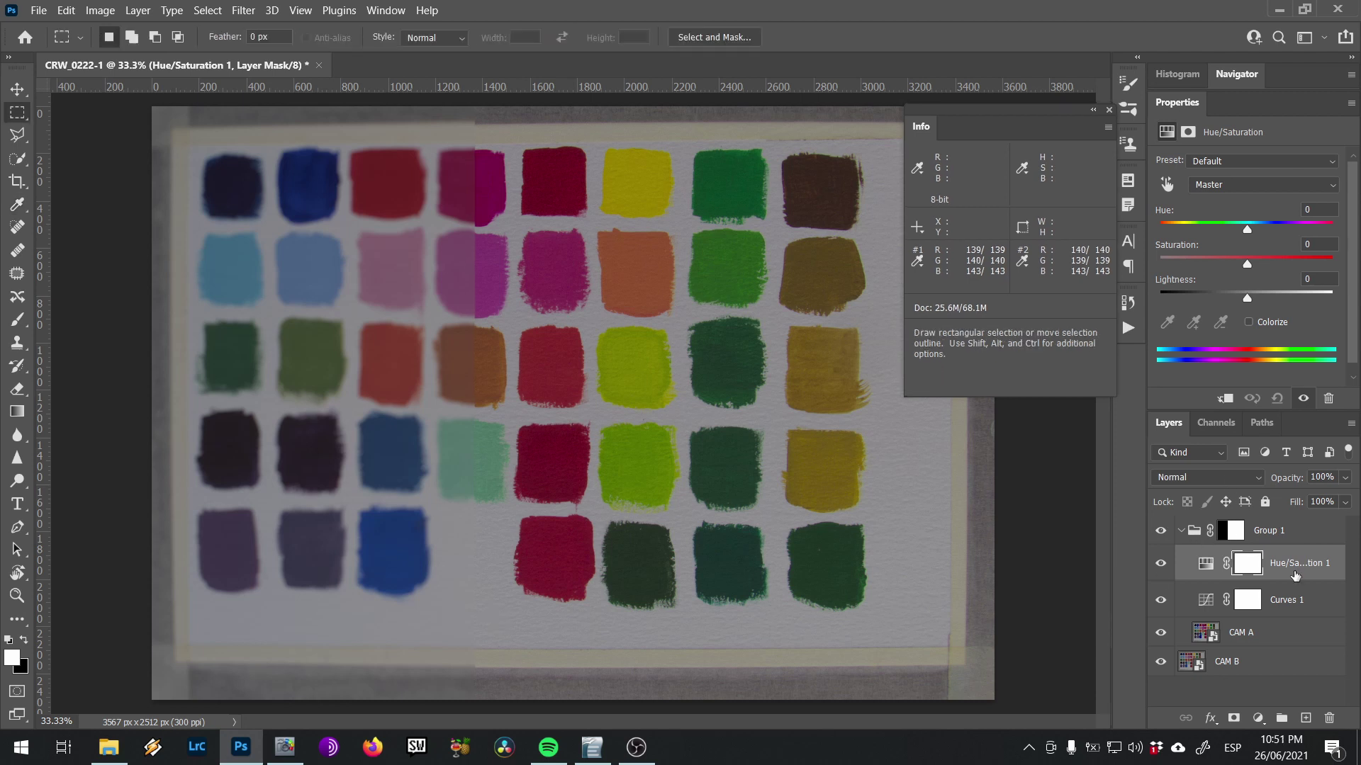
double_click(1297, 564)
text(Verdes)
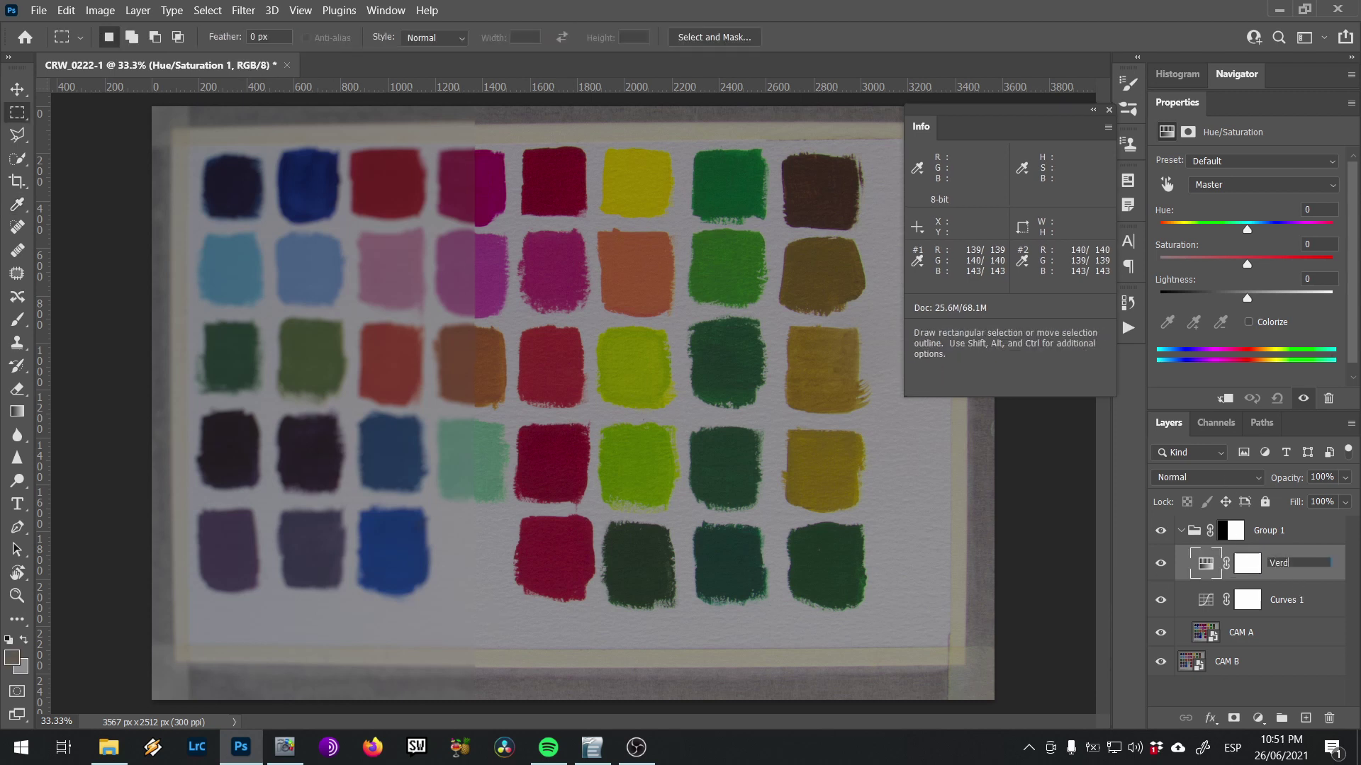
key(Return)
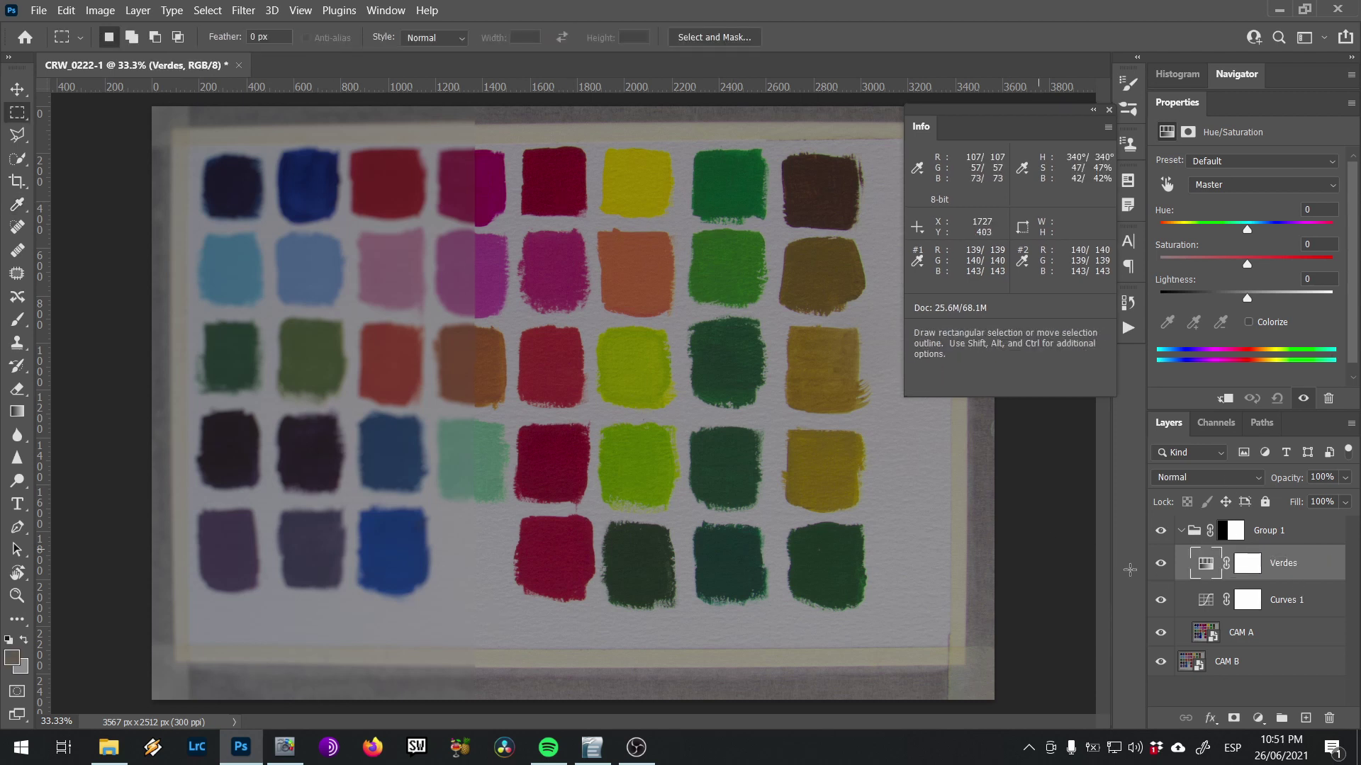
Try to shift Group 1's layer mask sideways across the chart, and undo the move
click(1233, 530)
key(v)
click(528, 459)
drag(529, 458, 701, 425)
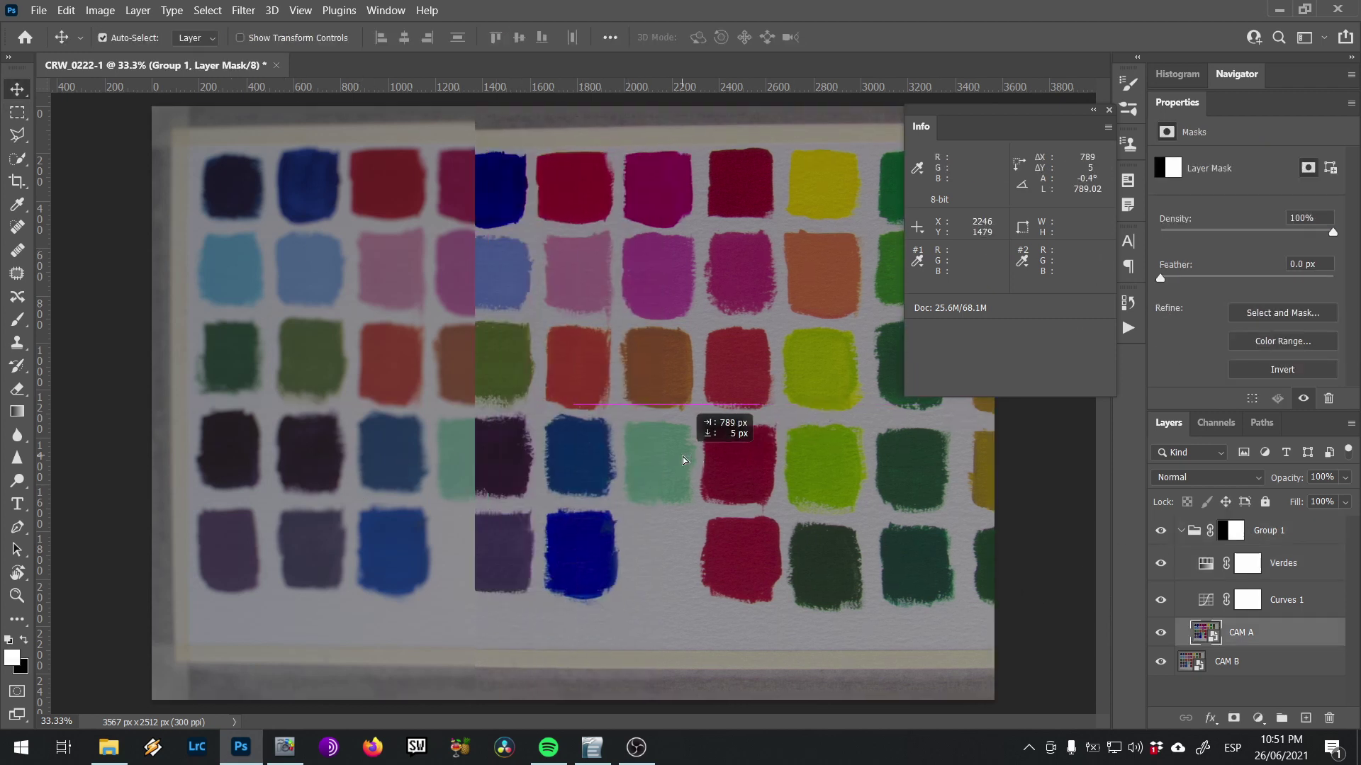
key(ctrl+z)
Unlink Group 1's mask and move it horizontally until the camera split runs through the column of green swatches beside the browns
click(1213, 532)
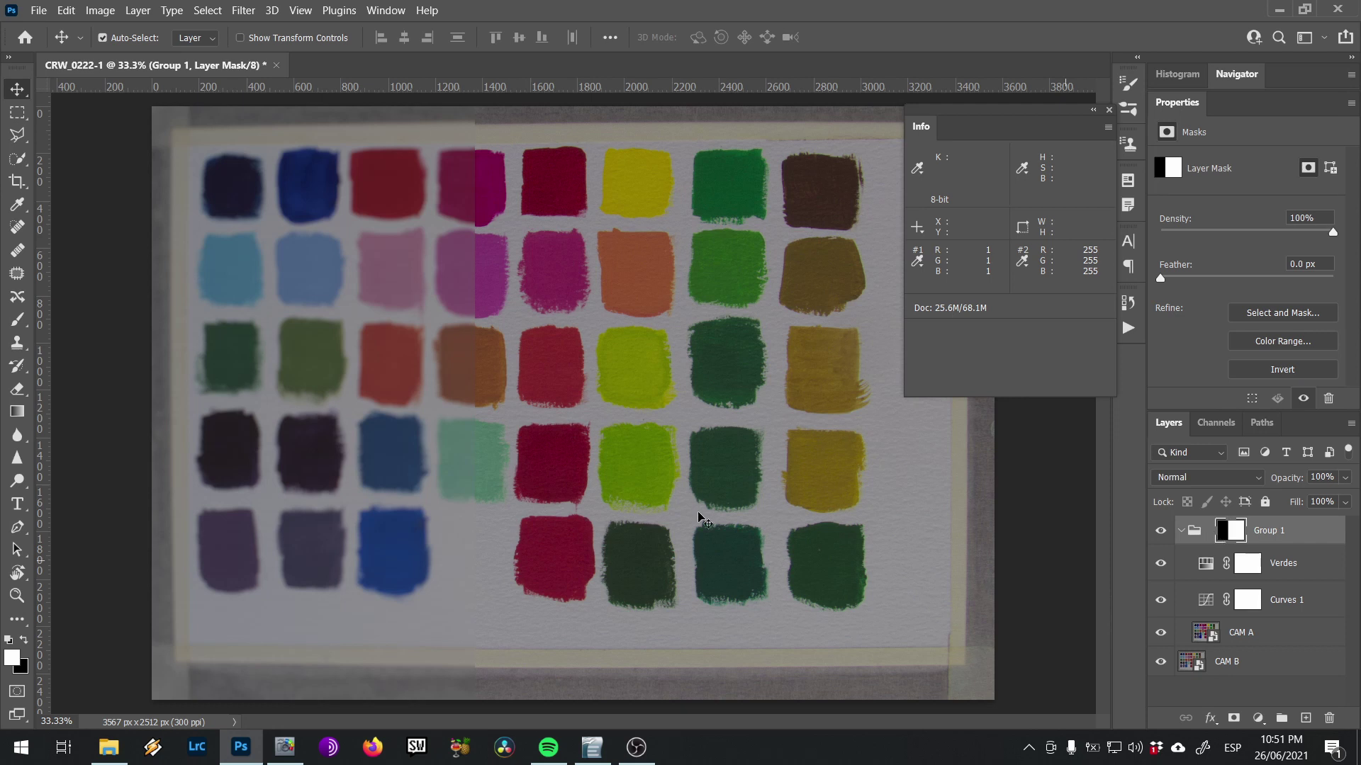
drag(522, 418, 779, 419)
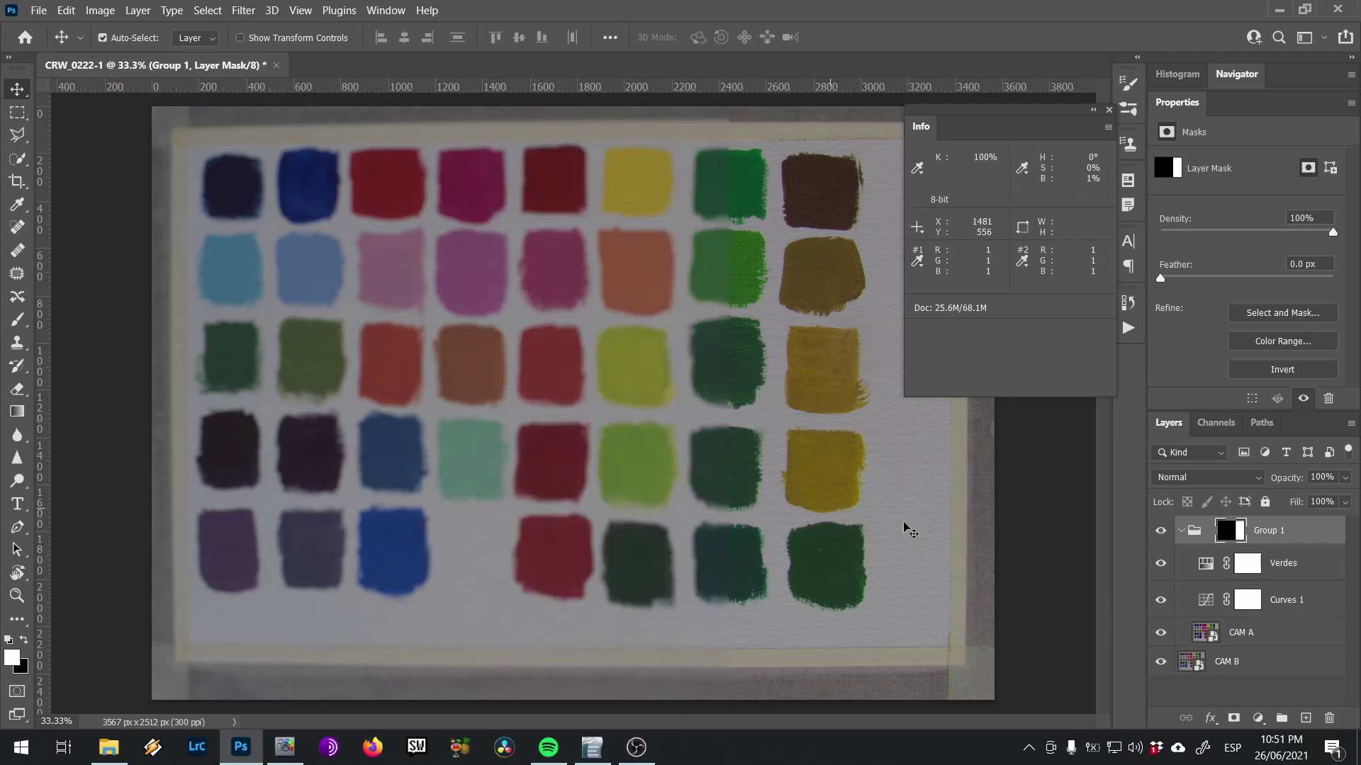
Move both colour samplers onto the top-row green swatch, sampler 1 on the CAM B side and sampler 2 on the CAM A side
click(19, 205)
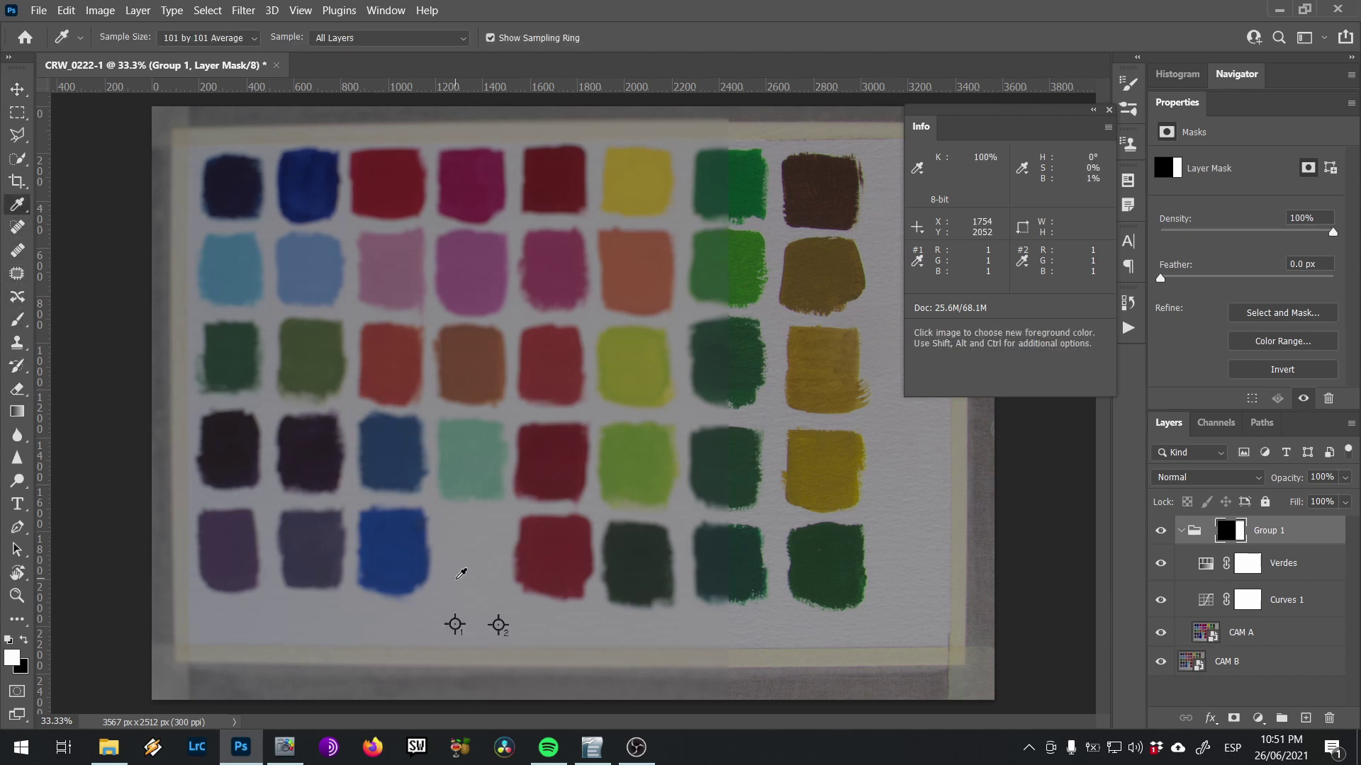
drag(456, 625, 710, 198)
drag(498, 626, 526, 497)
scroll(746, 195, up, 3)
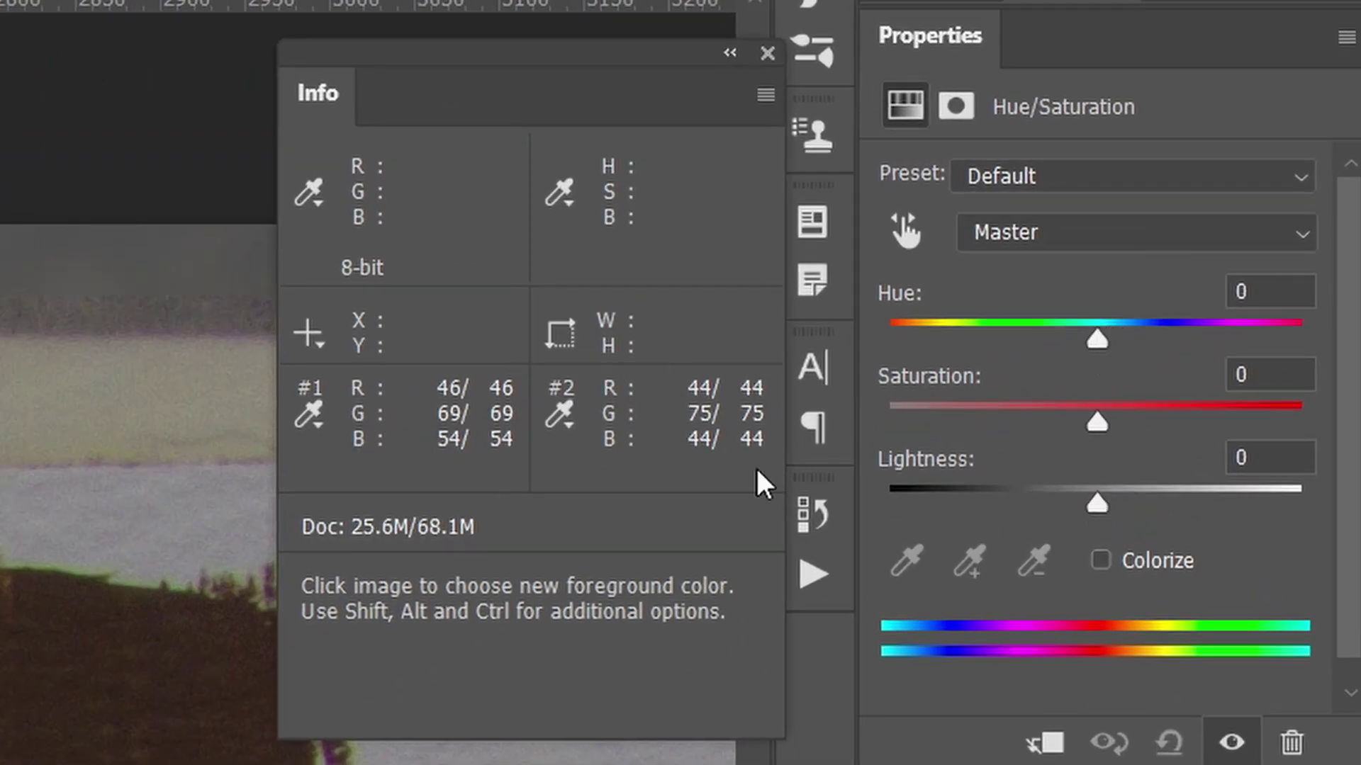
Set the readouts of colour samplers 1 and 2 to HSB Color
click(311, 414)
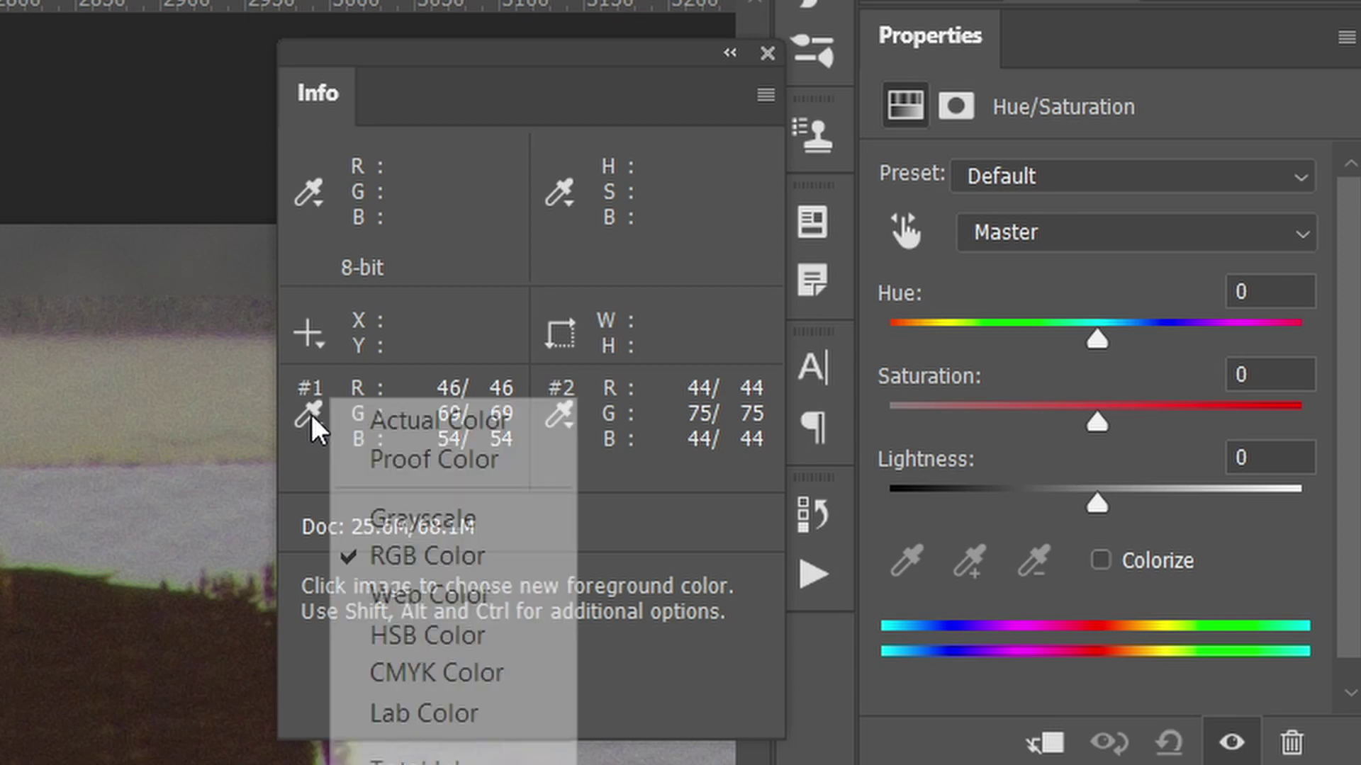
click(420, 627)
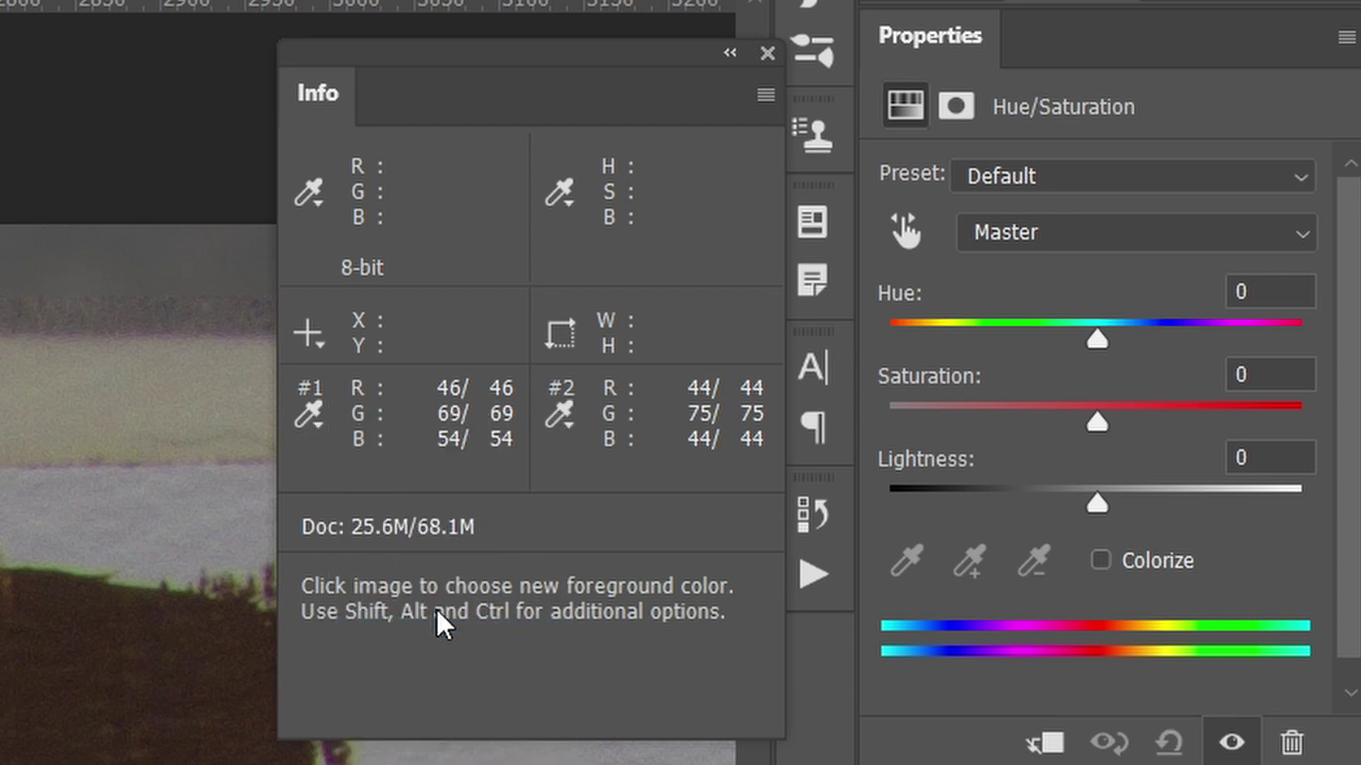
click(562, 417)
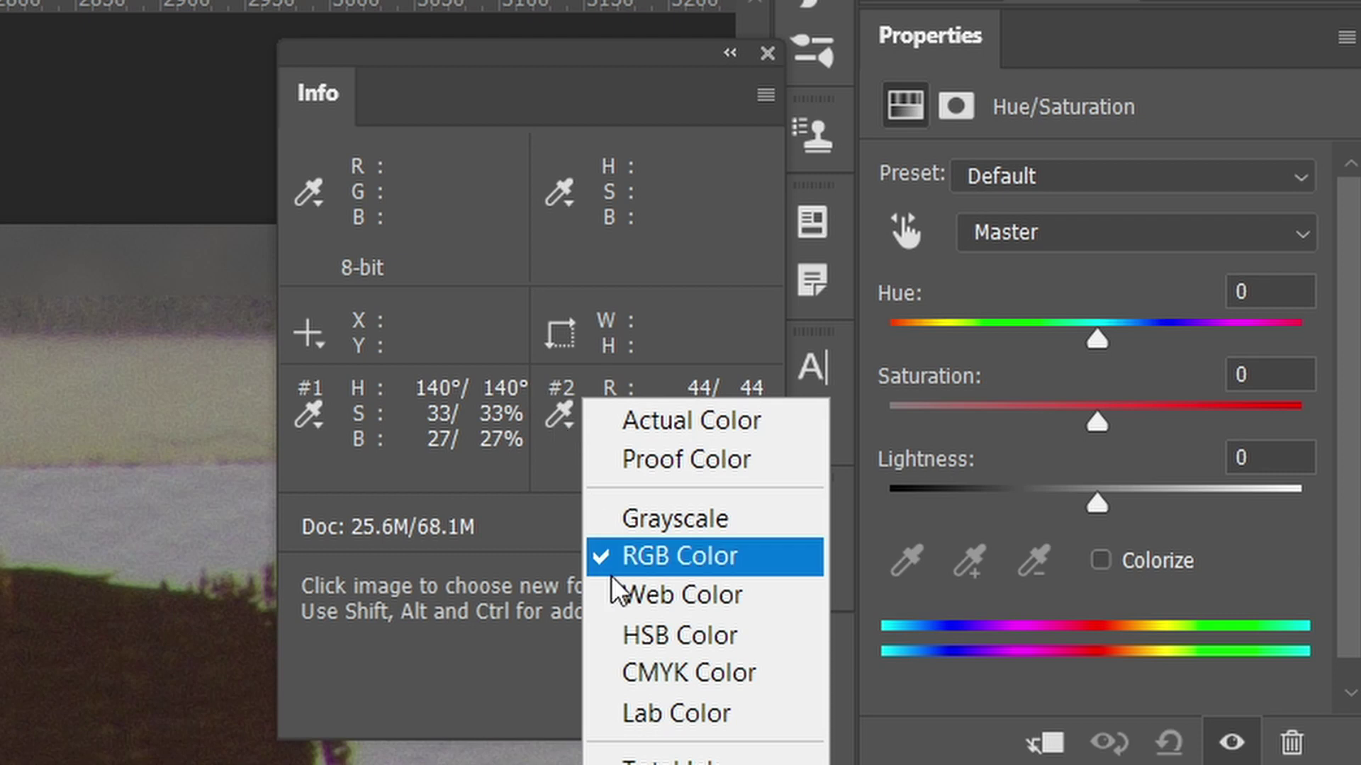
click(642, 630)
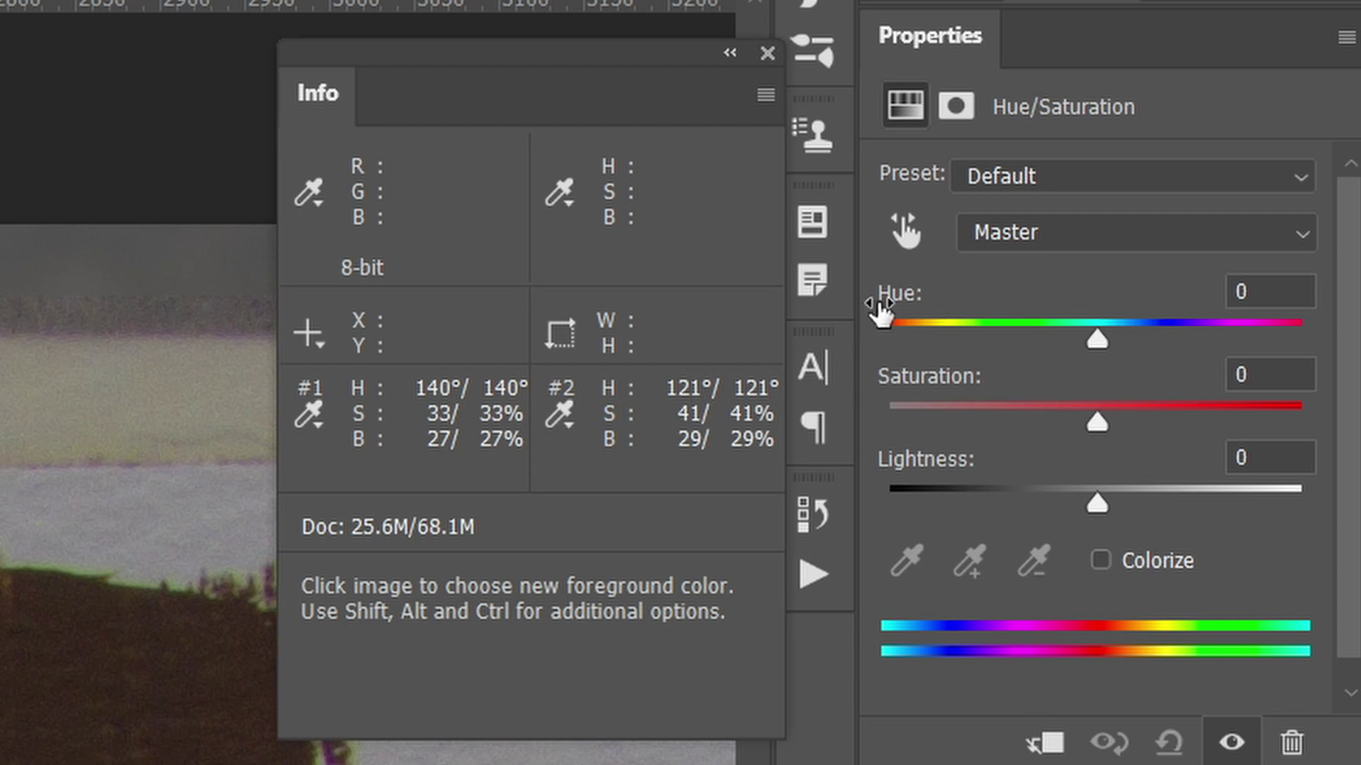
Target the Greens range by sampling CAM A's top green swatch for the Verdes adjustment, and set its Hue to +17
click(911, 231)
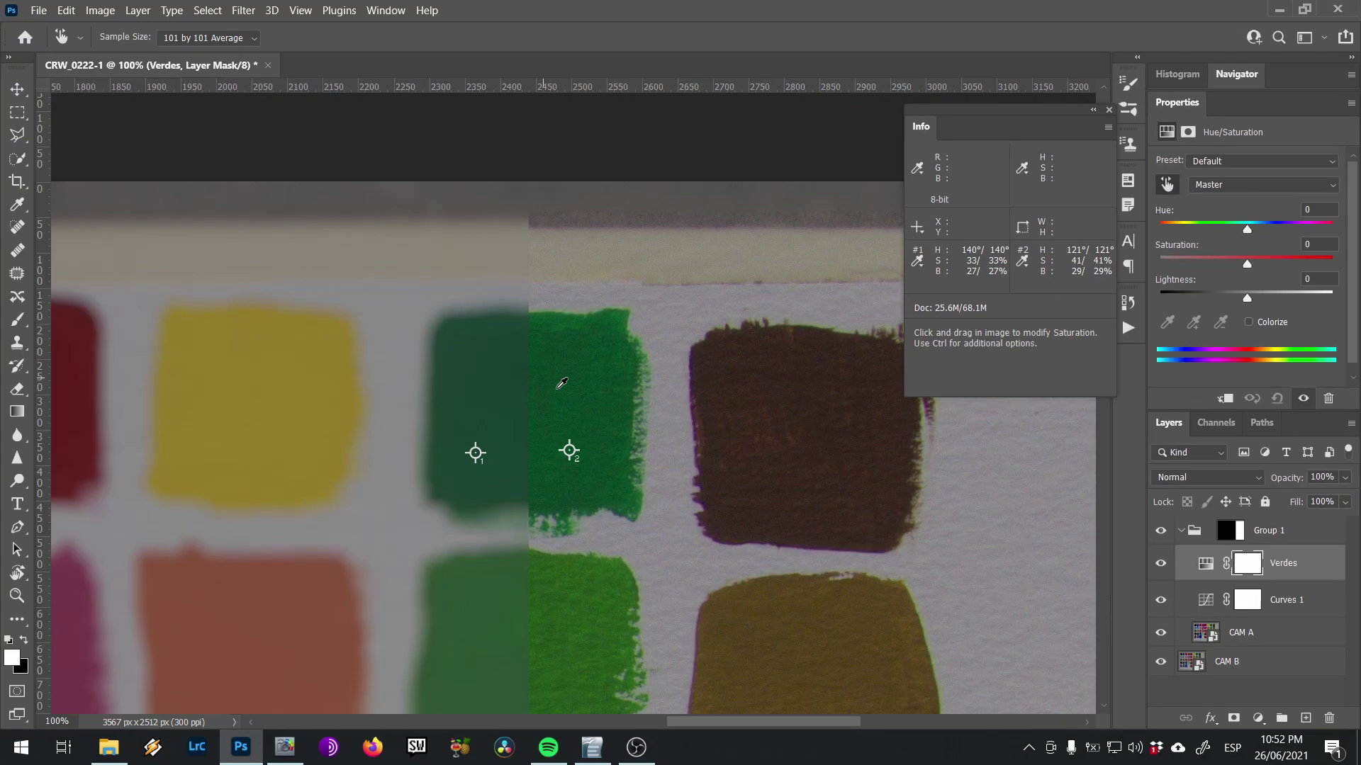
click(573, 412)
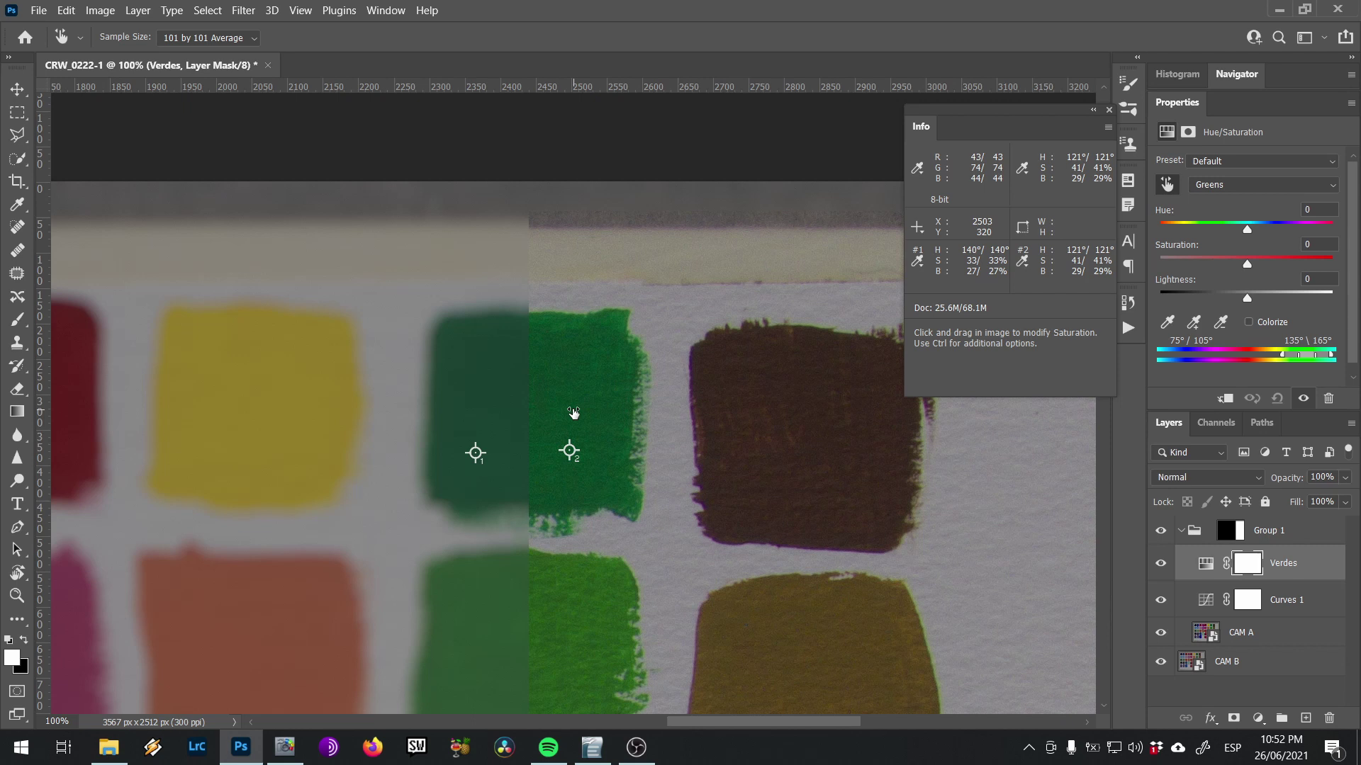
drag(1248, 226, 1256, 228)
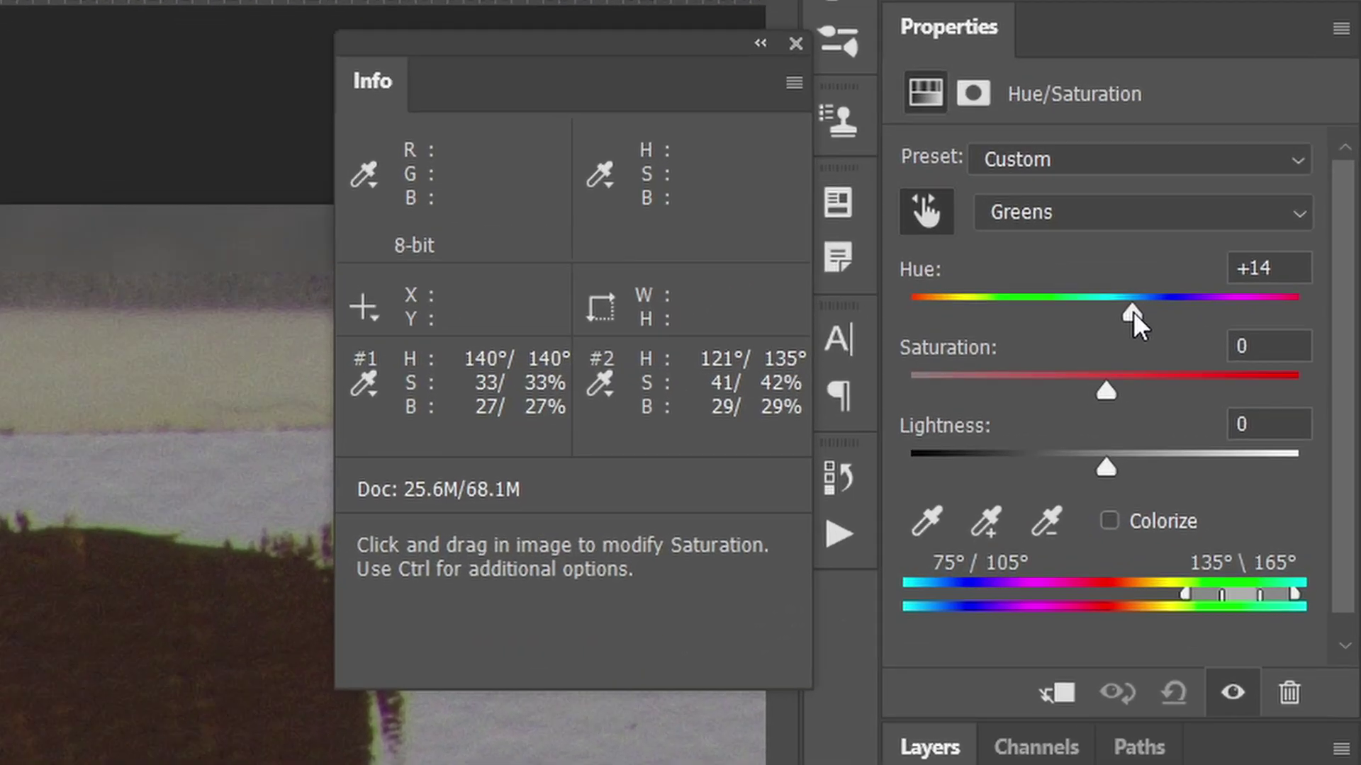
drag(1133, 312, 1137, 313)
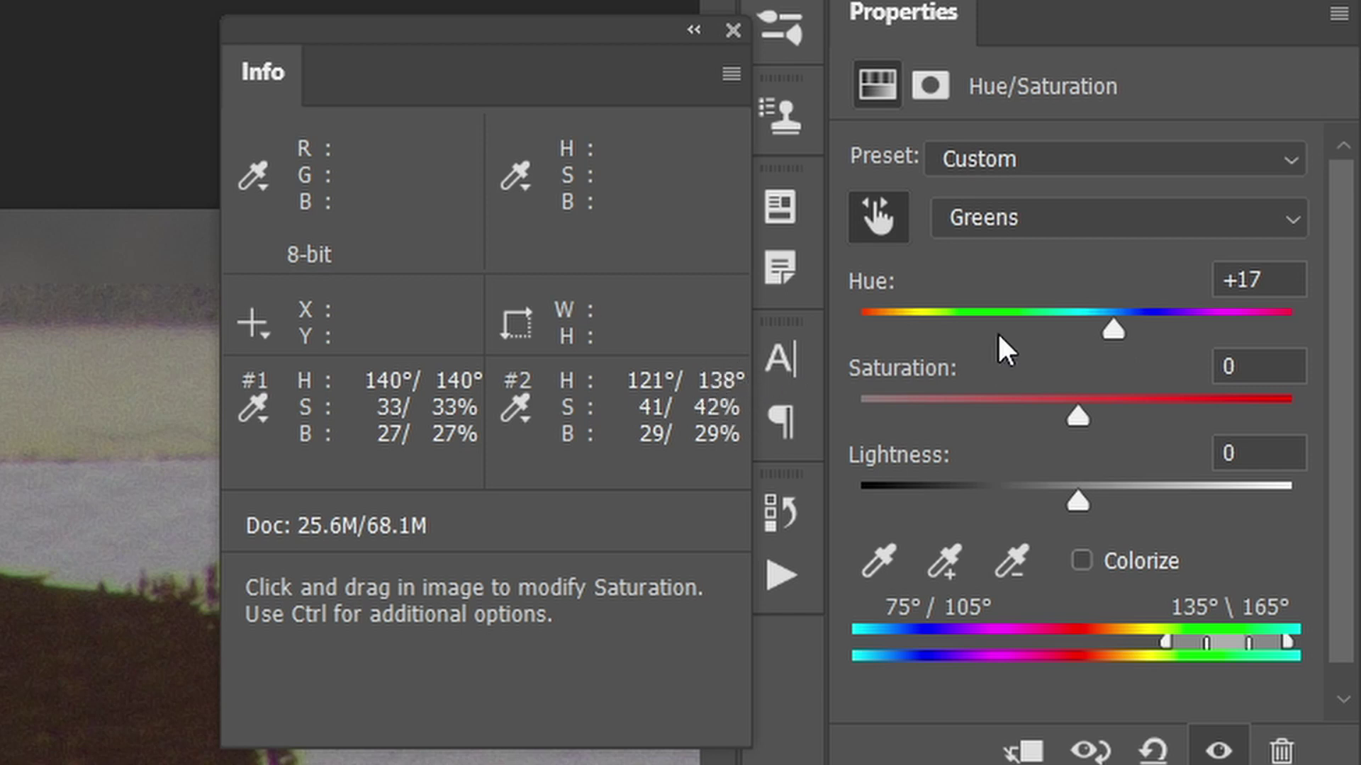
Set the Greens range of the Verdes adjustment to Hue +19, Saturation -24 and Lightness -4
drag(1110, 331, 1124, 343)
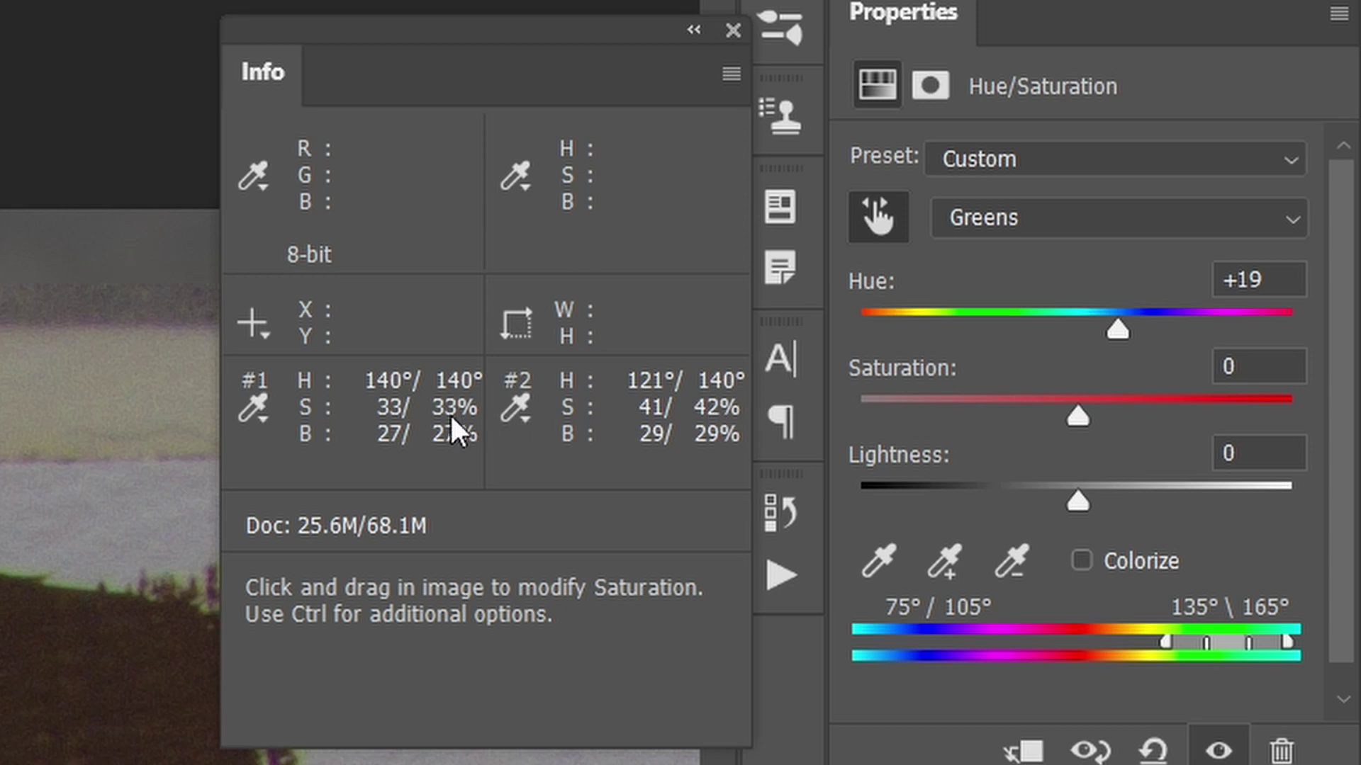
drag(1075, 419, 1025, 419)
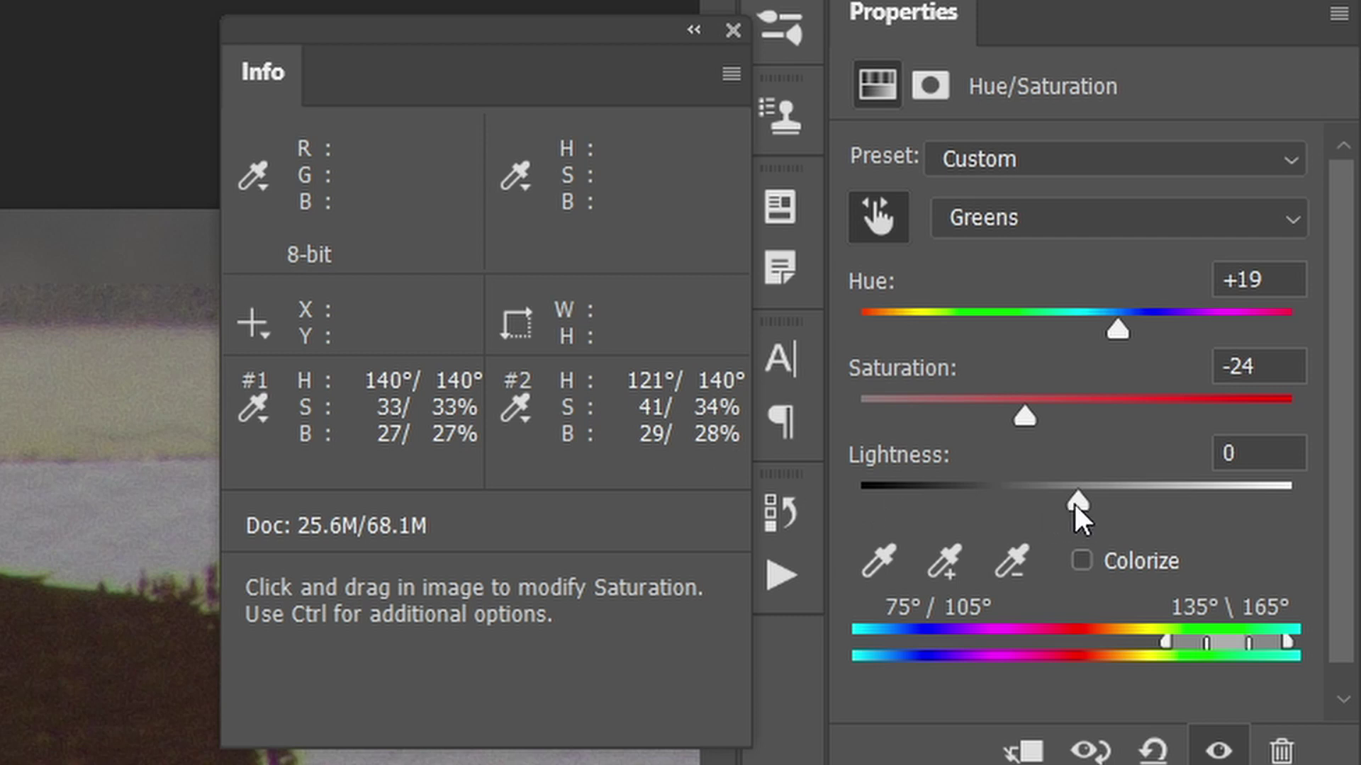
mouse_move(1076, 502)
mouse_down()
mouse_move(1091, 501)
mouse_move(1070, 500)
mouse_up()
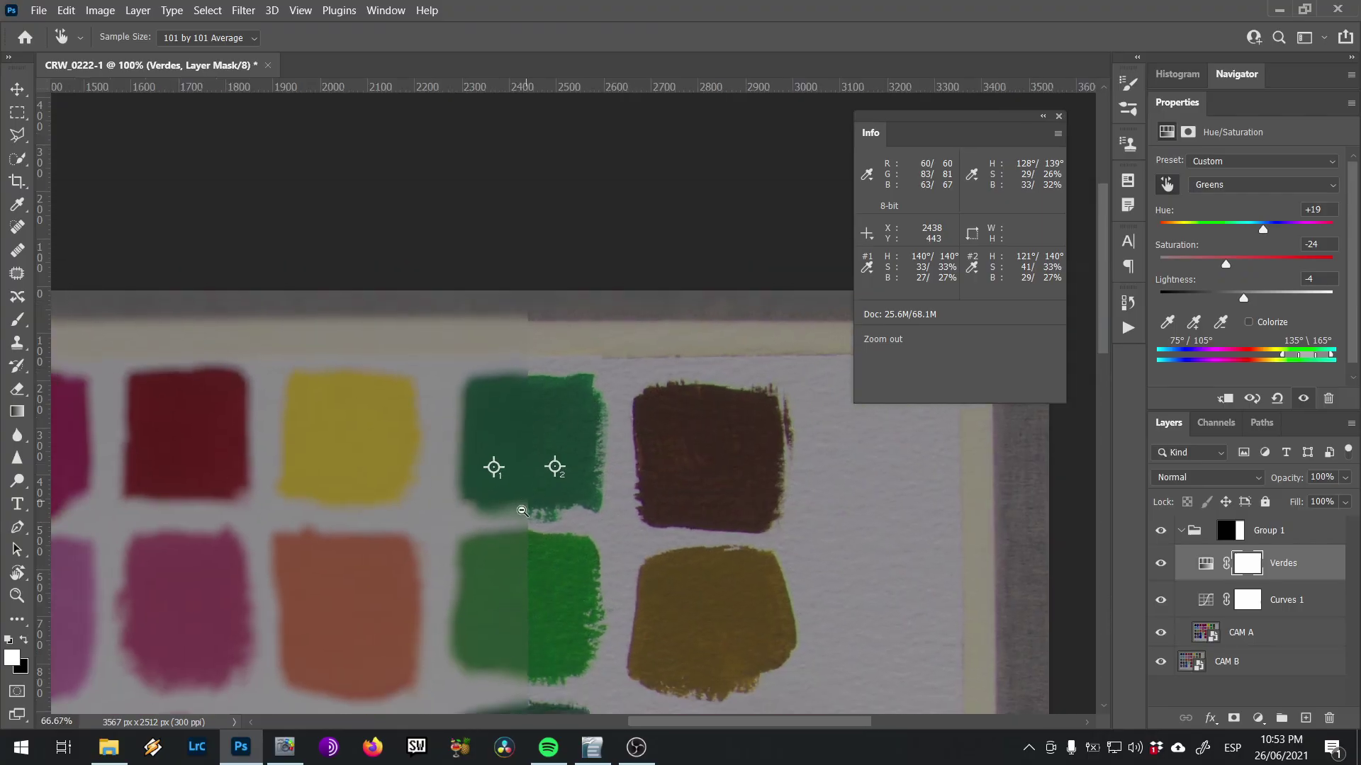
Compare the green swatches across the whole chart with the Verdes adjustment hidden and shown
alt+click(521, 510)
drag(522, 568, 623, 389)
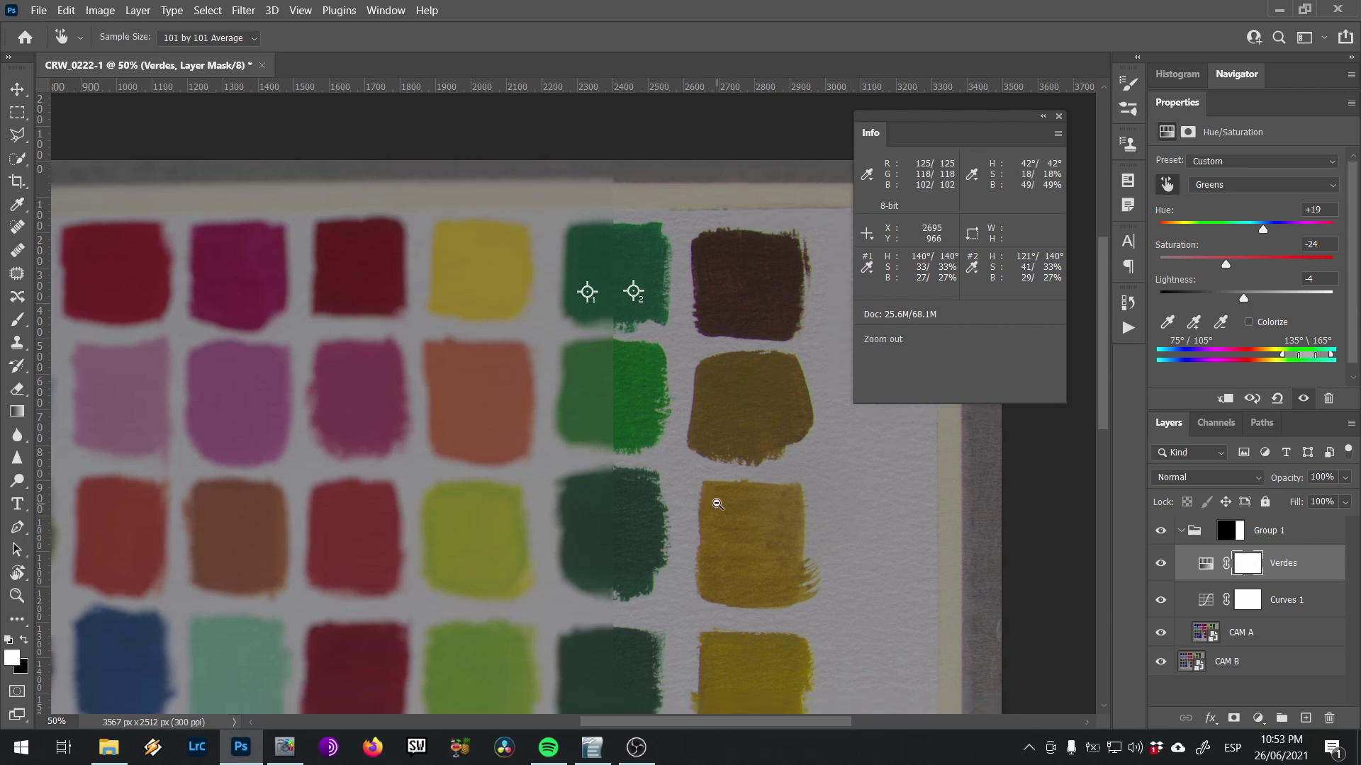
scroll(929, 503, down, 1)
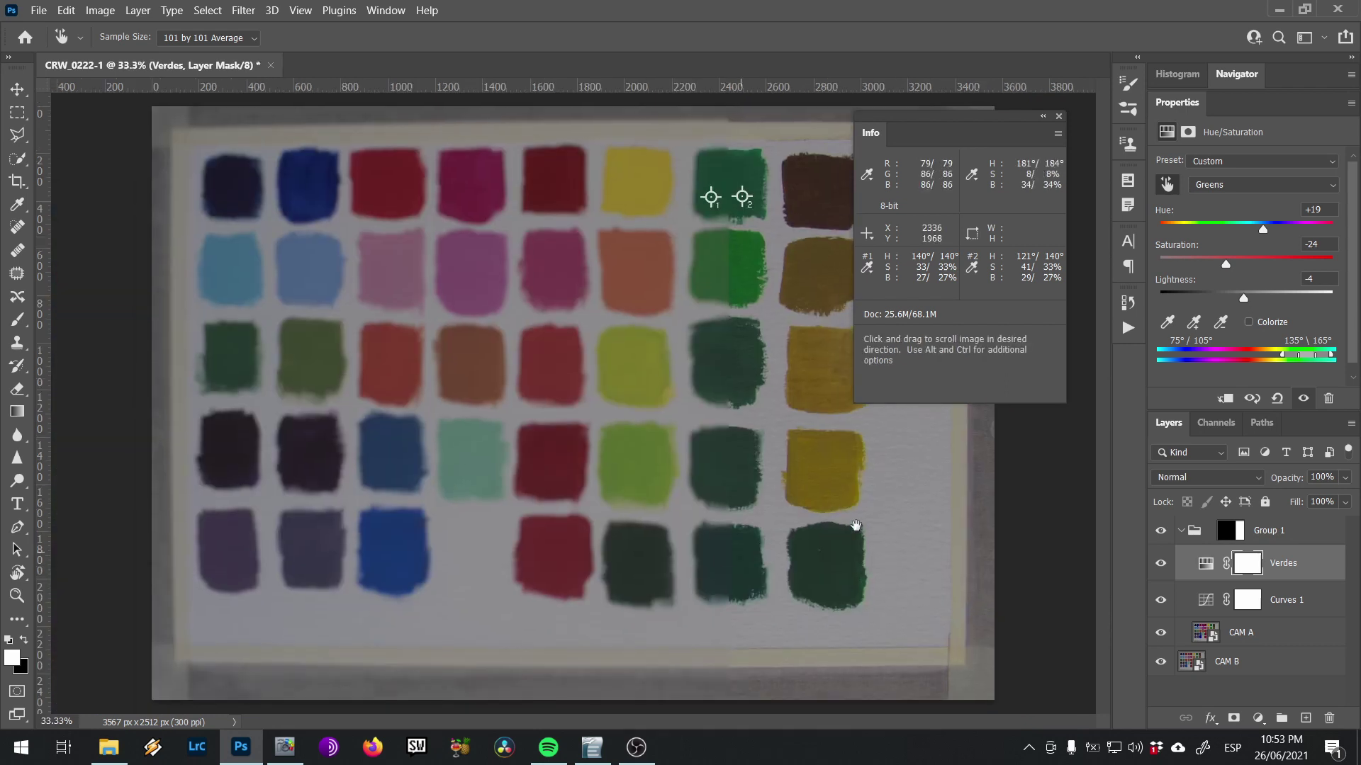
click(1161, 566)
click(1161, 566)
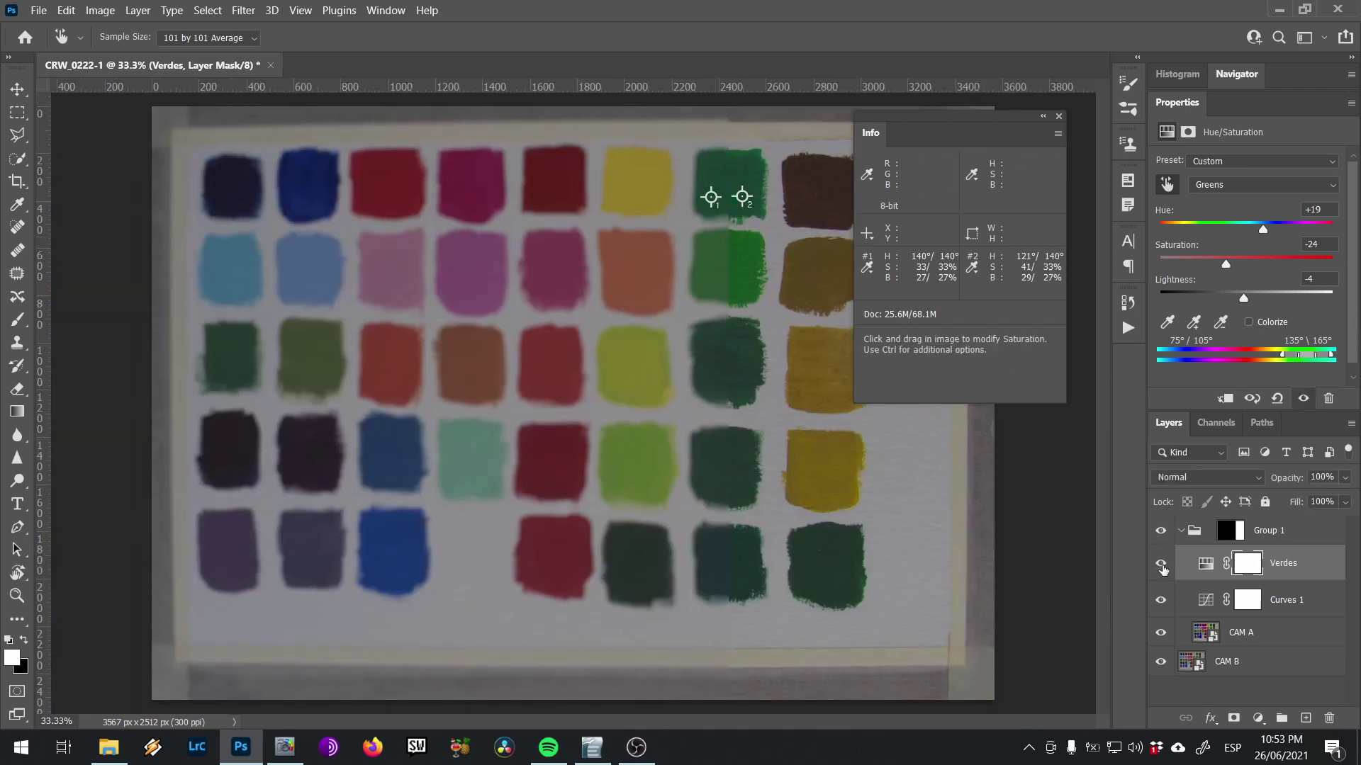
click(1160, 566)
click(1160, 566)
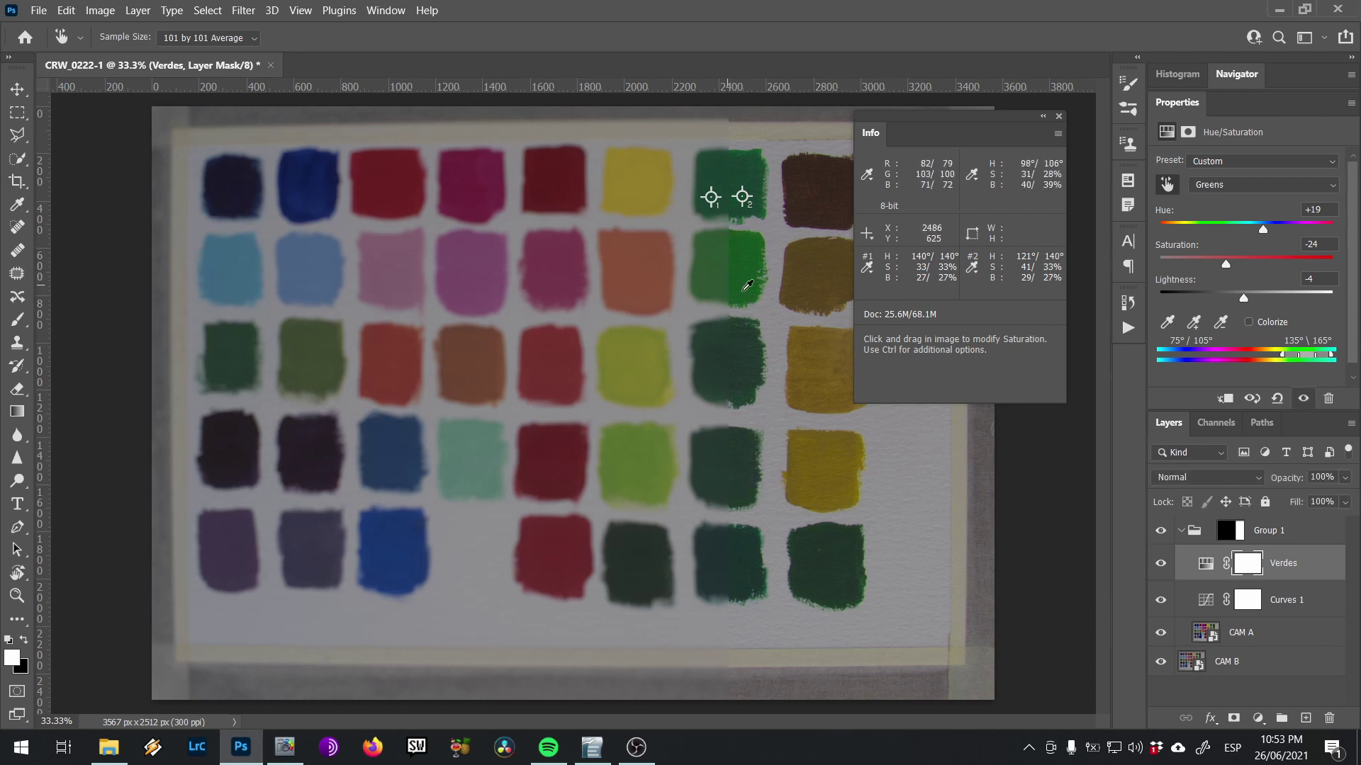
click(1161, 564)
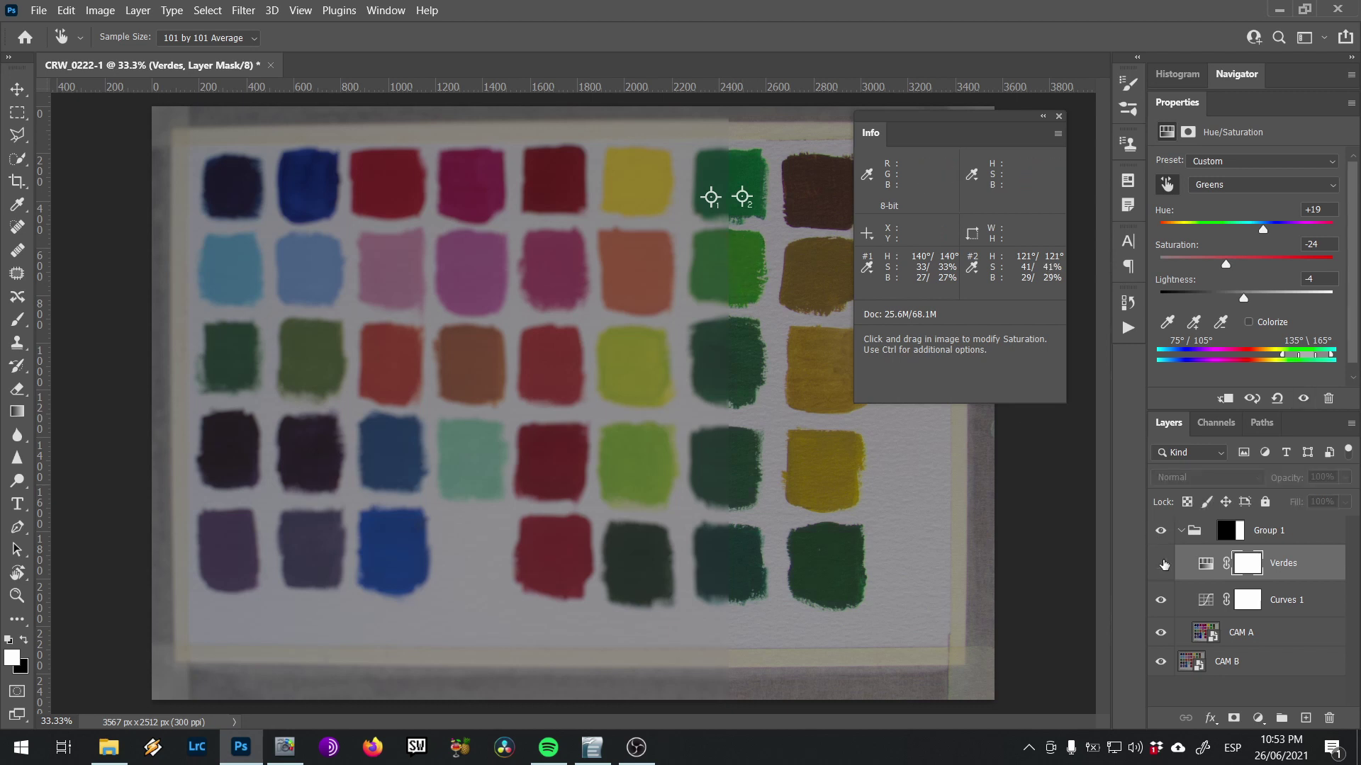
click(1161, 564)
click(1161, 565)
click(1160, 565)
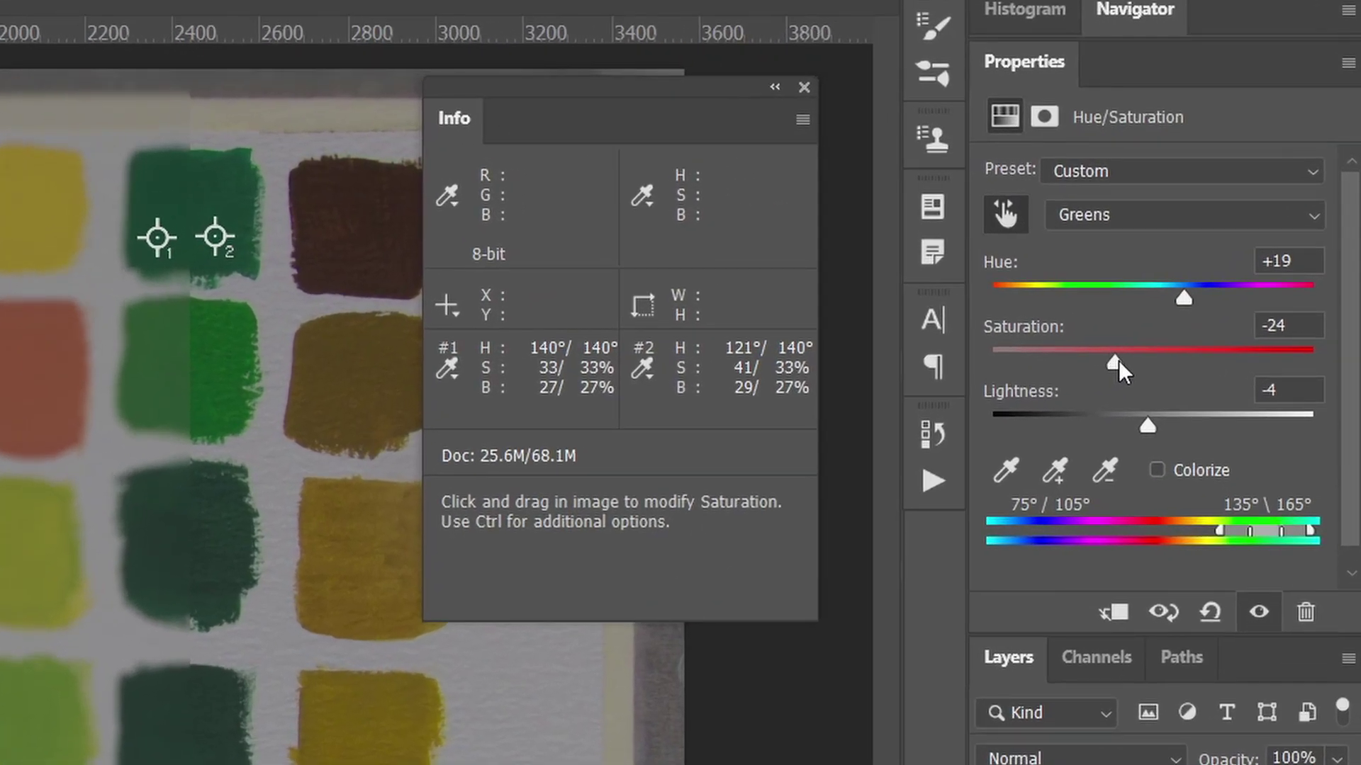
Narrow the Greens range's lower limits to 99°/122° while previewing at full saturation, and set its Saturation to -28
drag(1118, 360, 1314, 362)
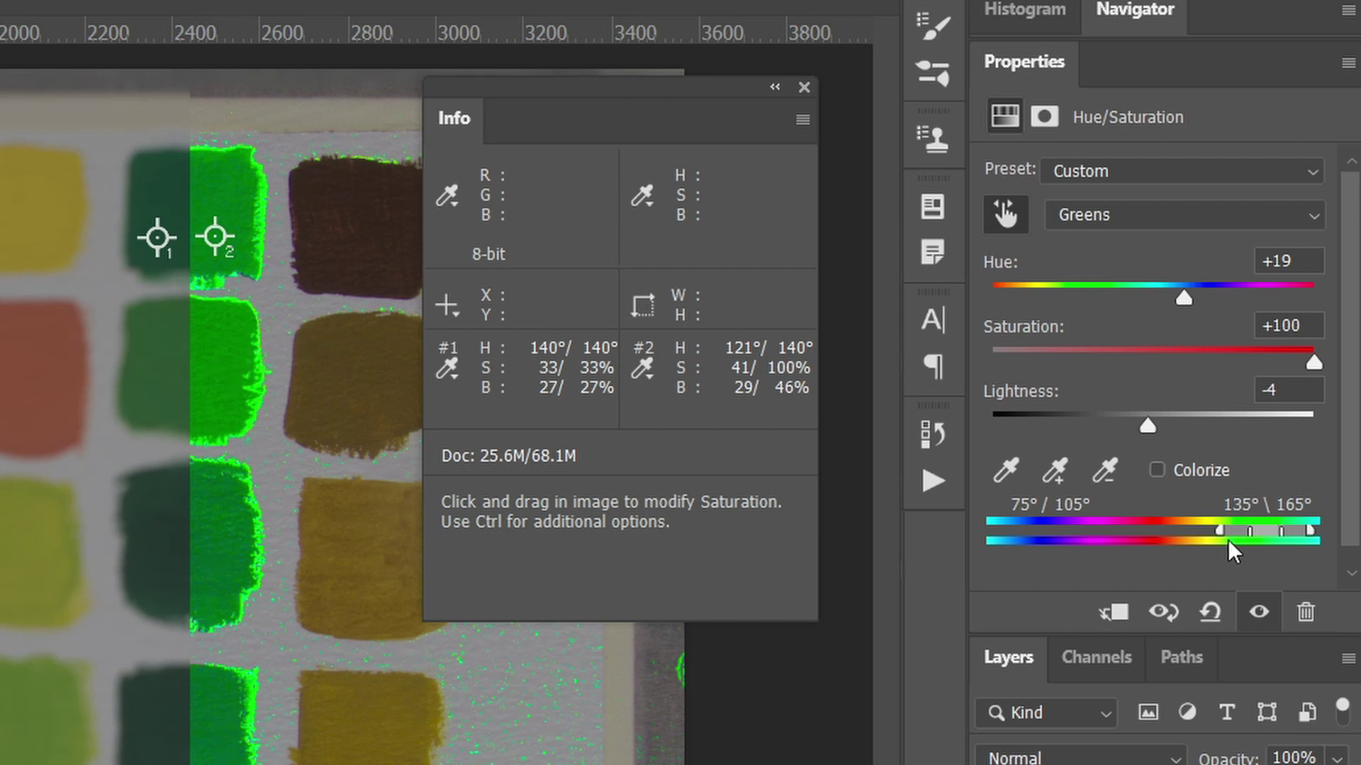
drag(1220, 530, 1249, 532)
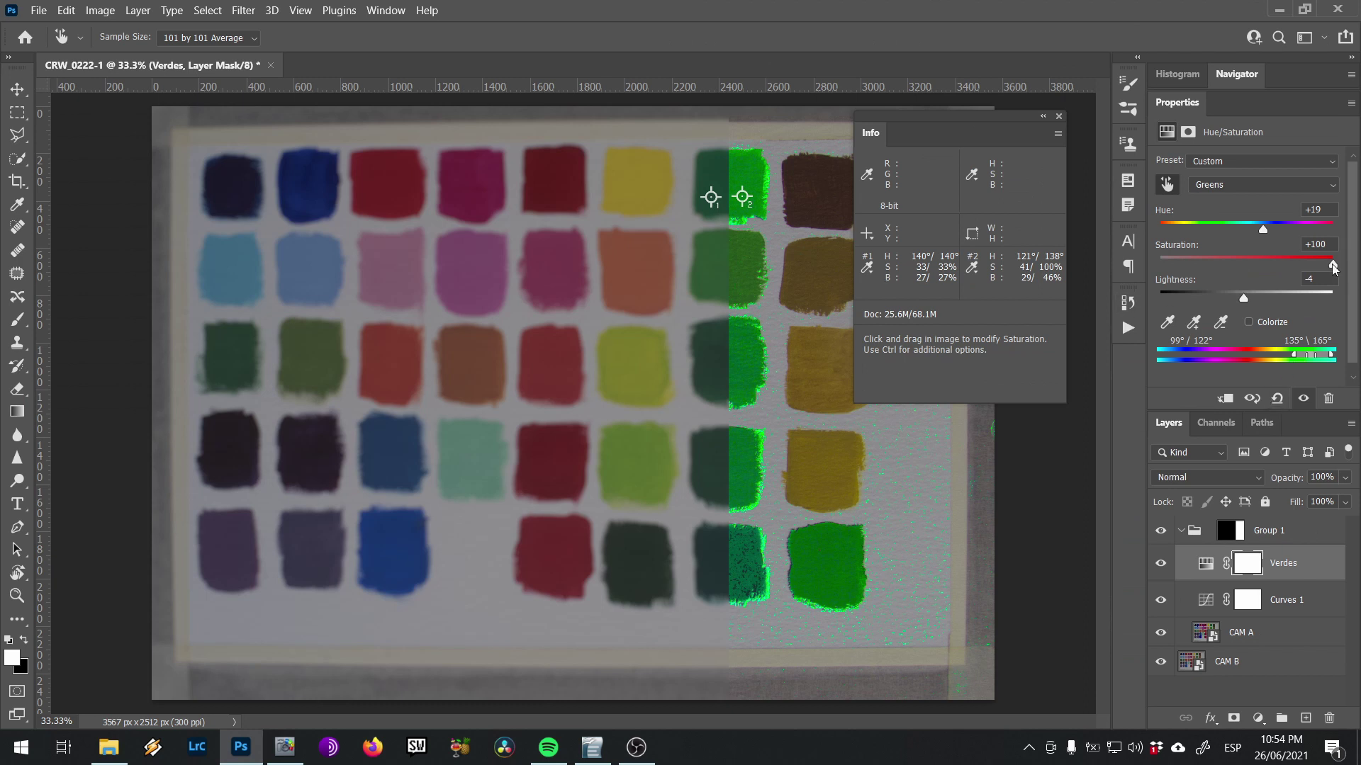
drag(1334, 266, 1231, 262)
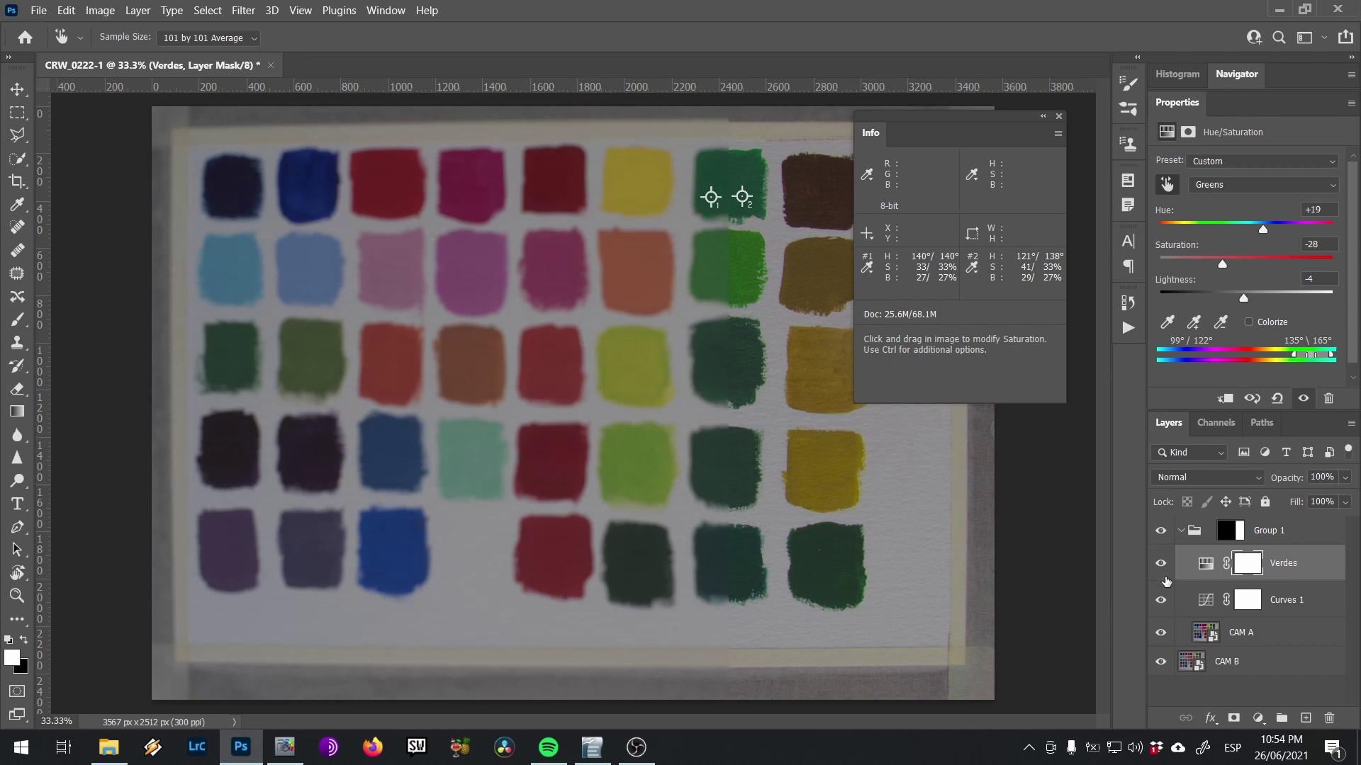
Move both colour samplers onto the second-row green swatch, sampler 1 on the CAM B side and sampler 2 on the CAM A side
key(ctrl+space)
click(744, 272)
drag(716, 243, 602, 412)
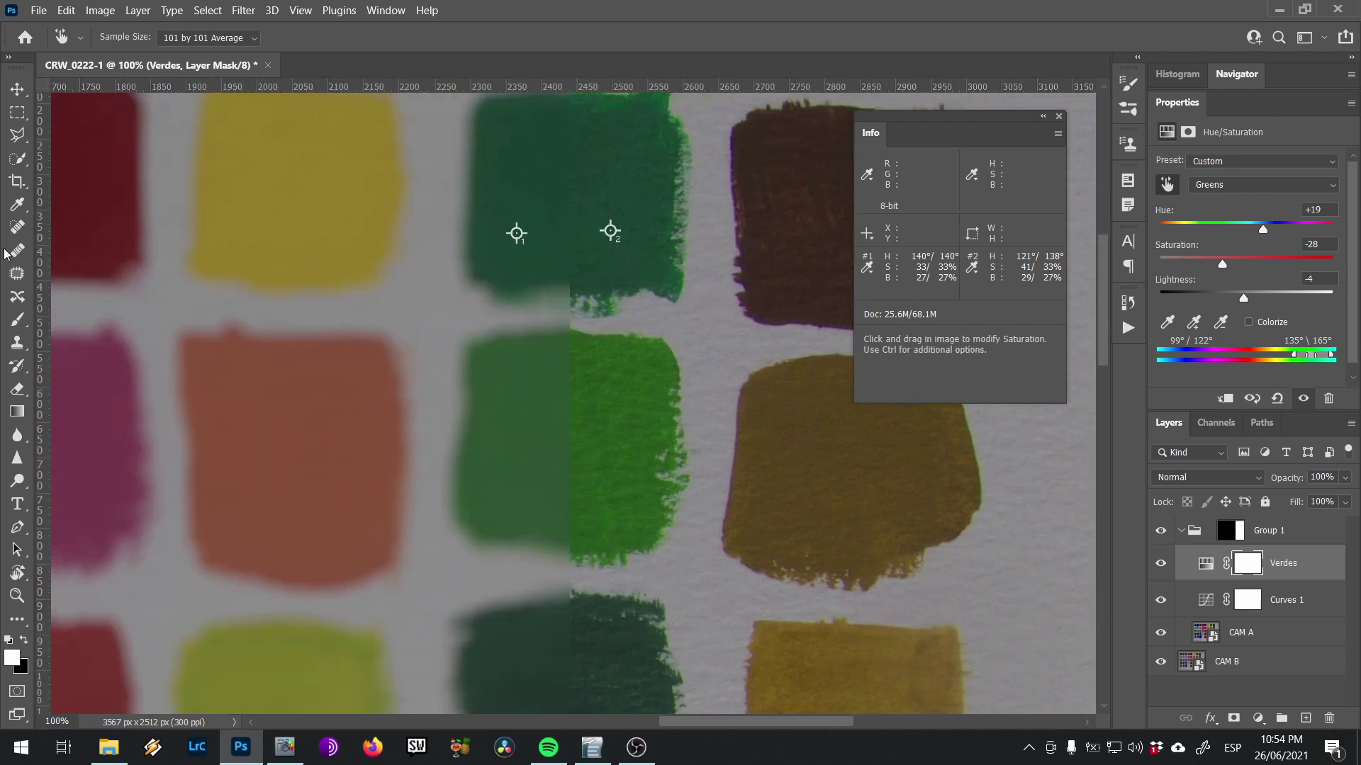
click(17, 204)
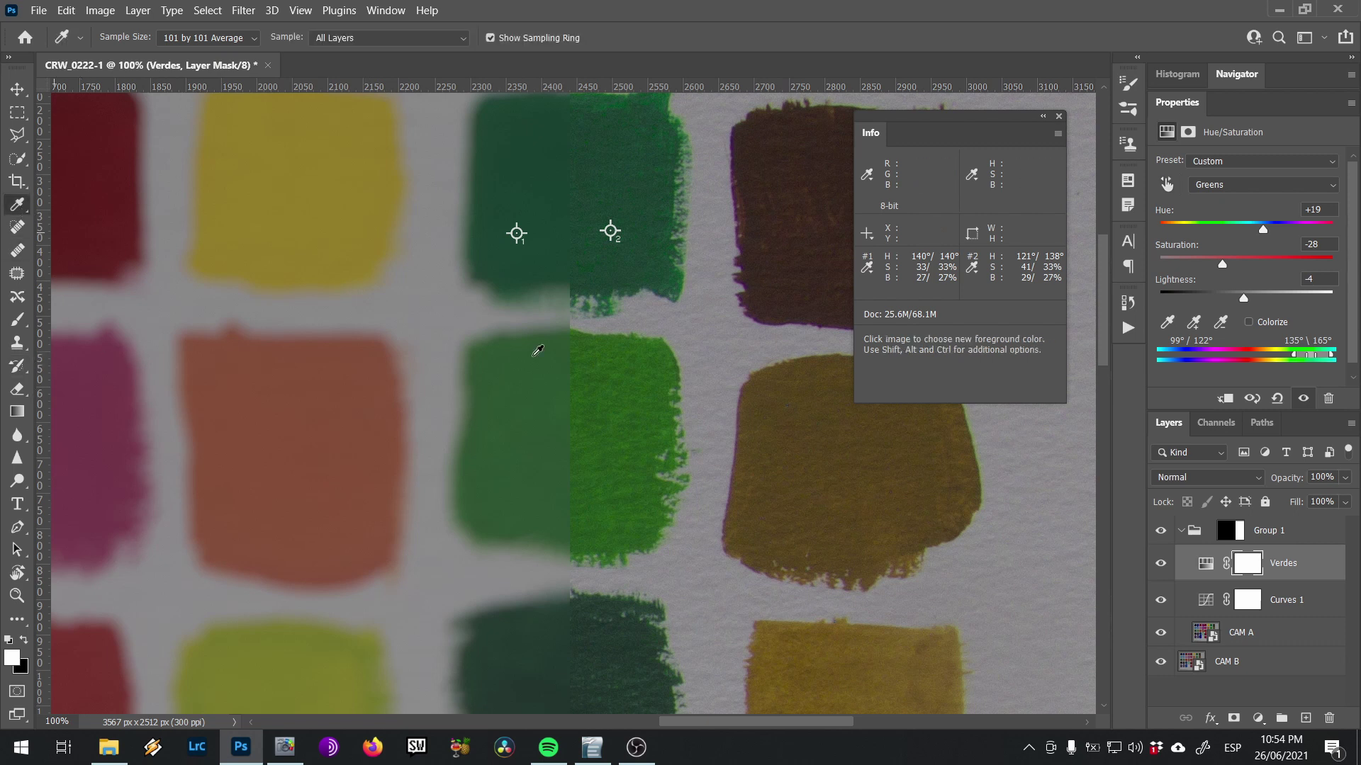
drag(516, 235, 519, 434)
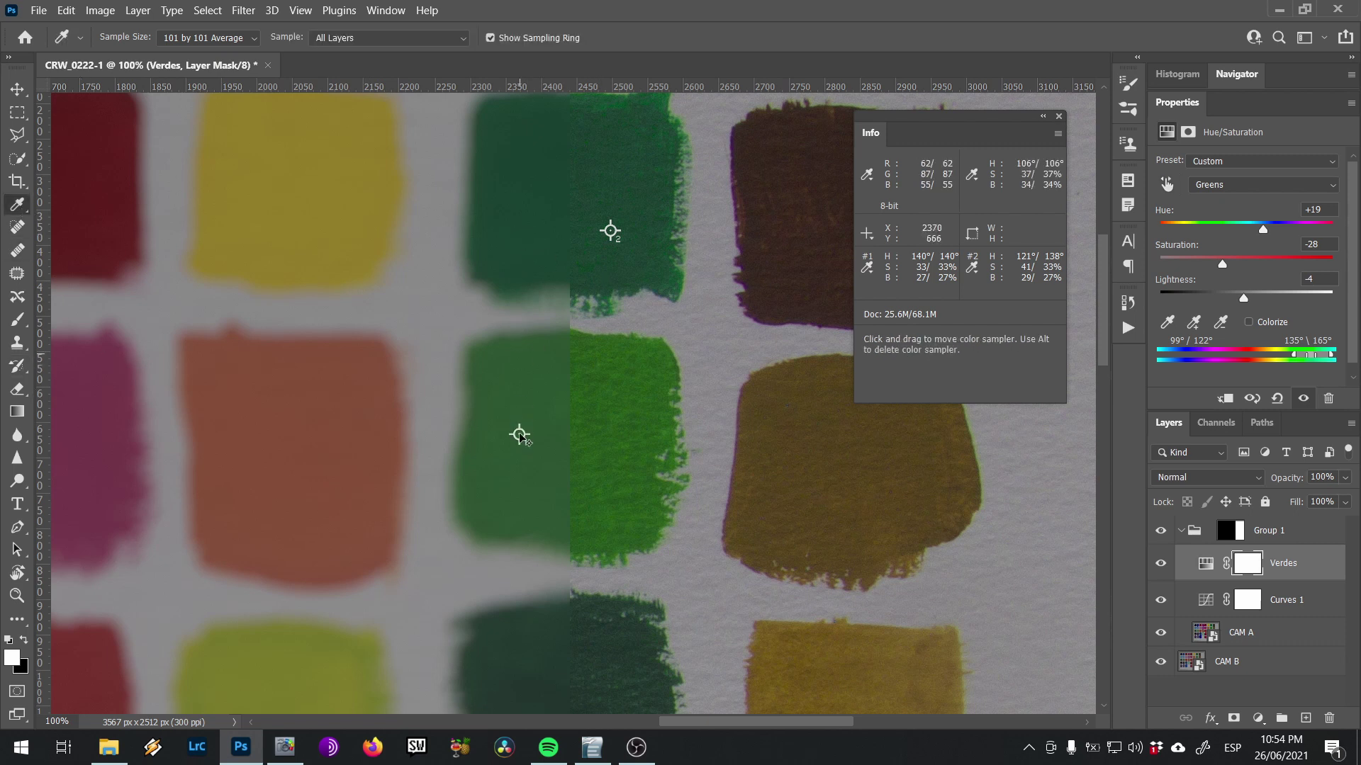
drag(615, 245, 629, 448)
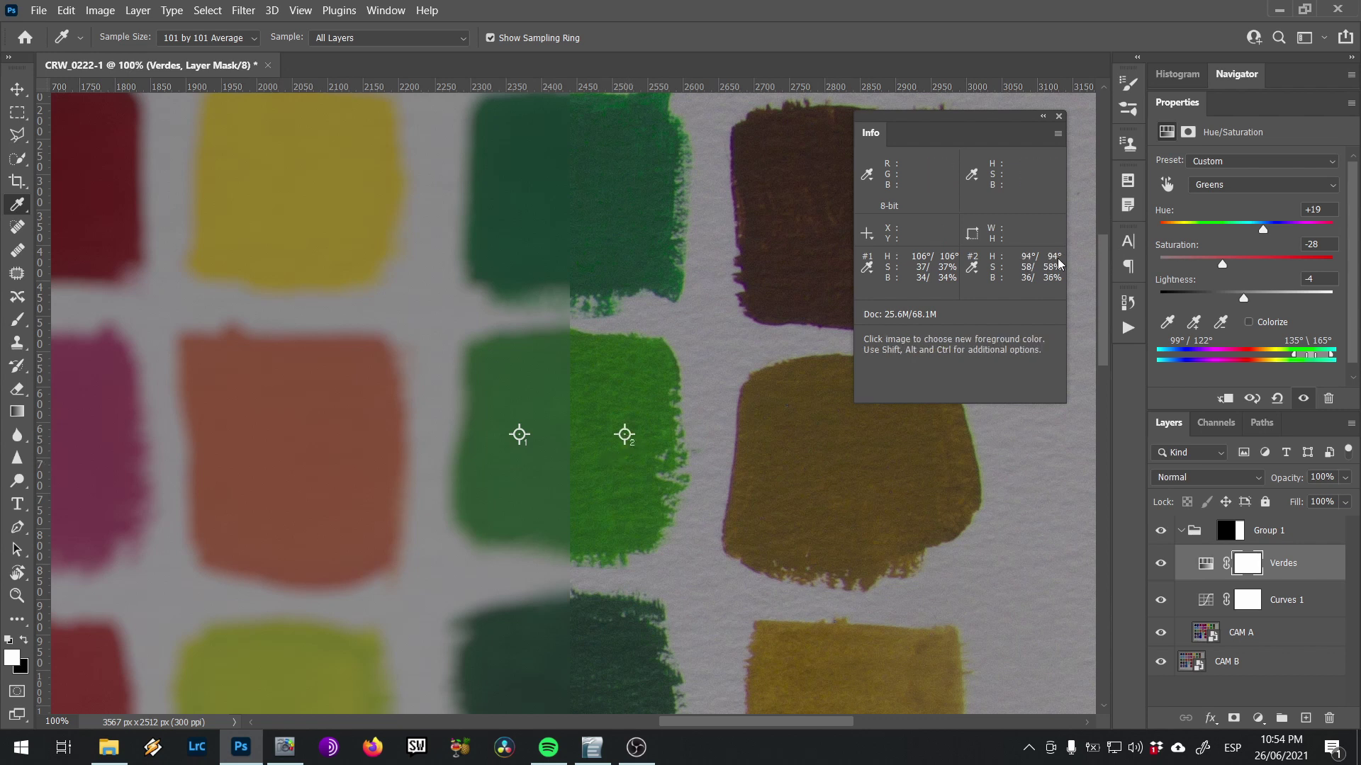
Target the Yellows range from CAM A's second-row green and narrow it to 59°/81° – 88°\106°, previewing at Saturation +100
click(1166, 185)
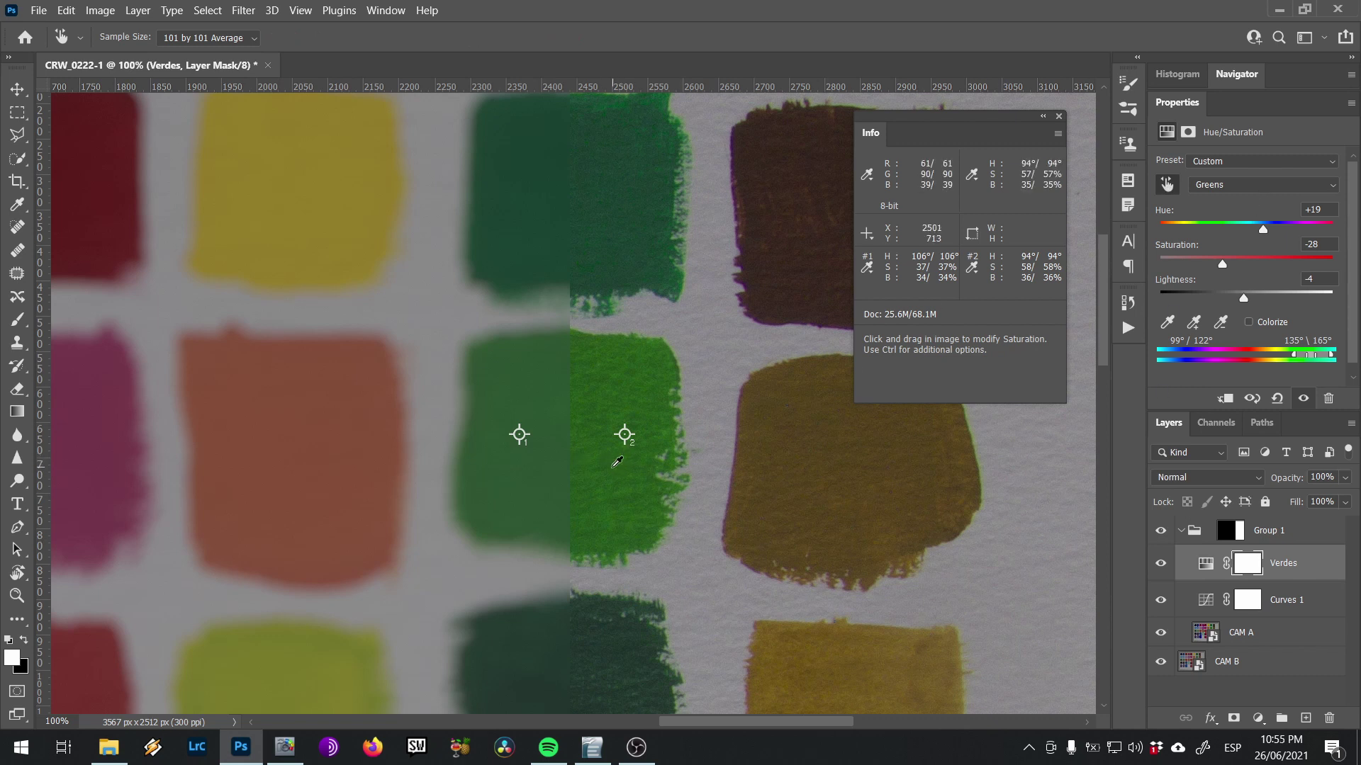
key(ctrl+z)
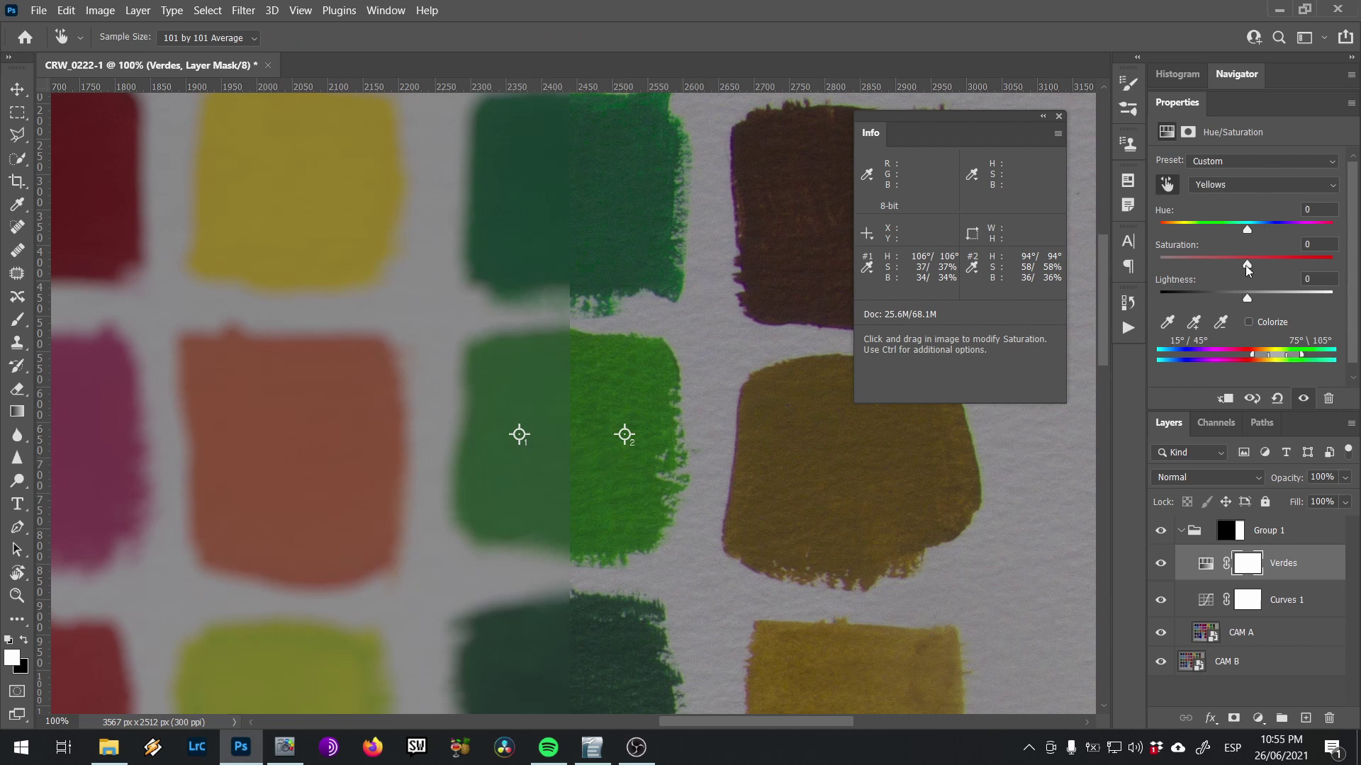
drag(1247, 263, 1355, 266)
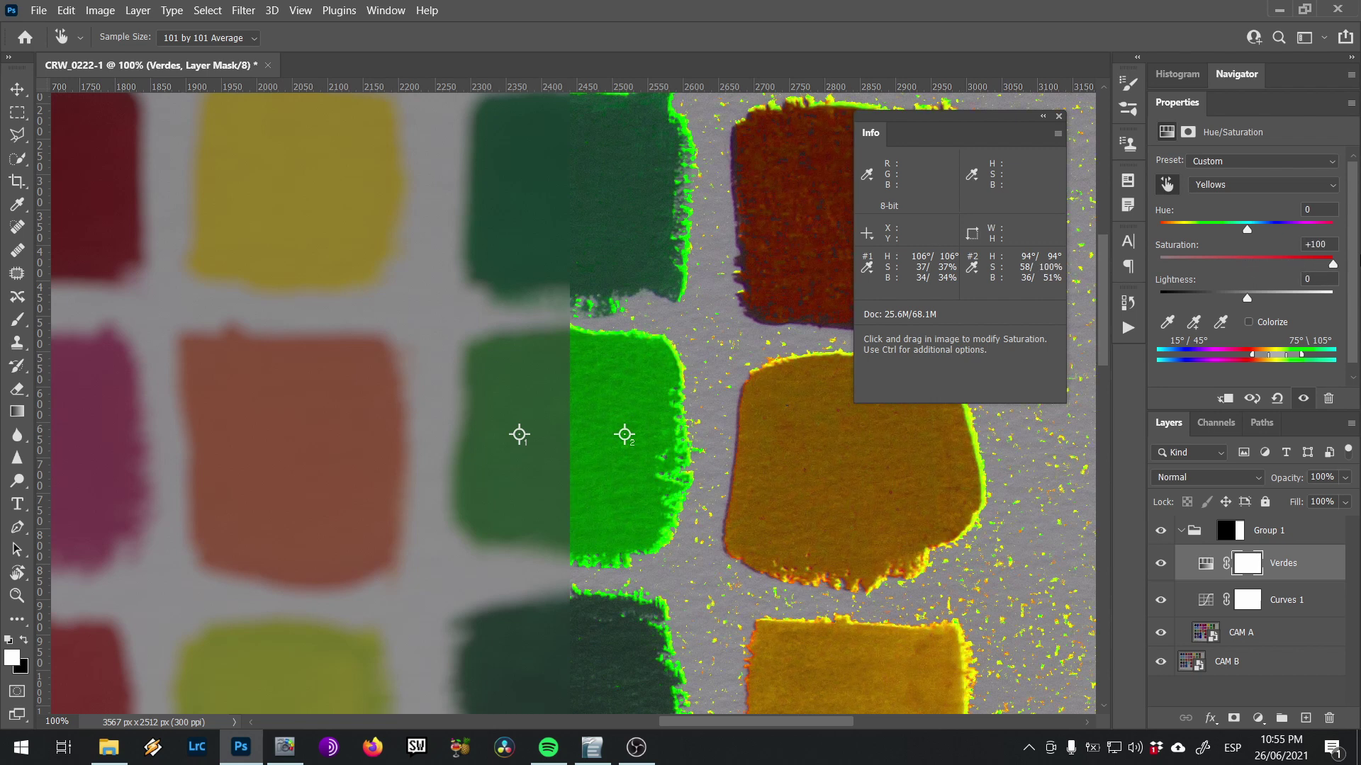
drag(769, 569, 562, 429)
scroll(569, 483, down, 3)
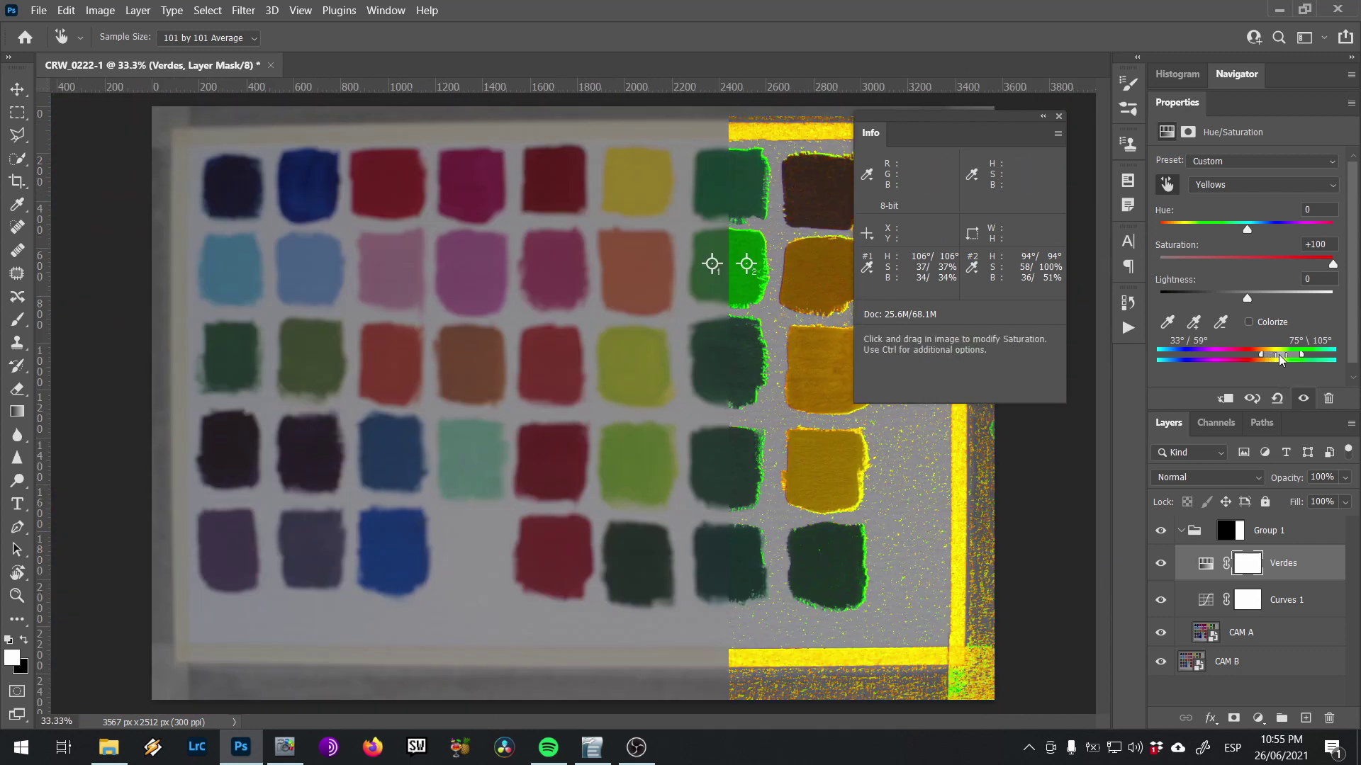
mouse_move(1281, 360)
mouse_down()
mouse_move(1306, 360)
mouse_move(1292, 361)
mouse_up()
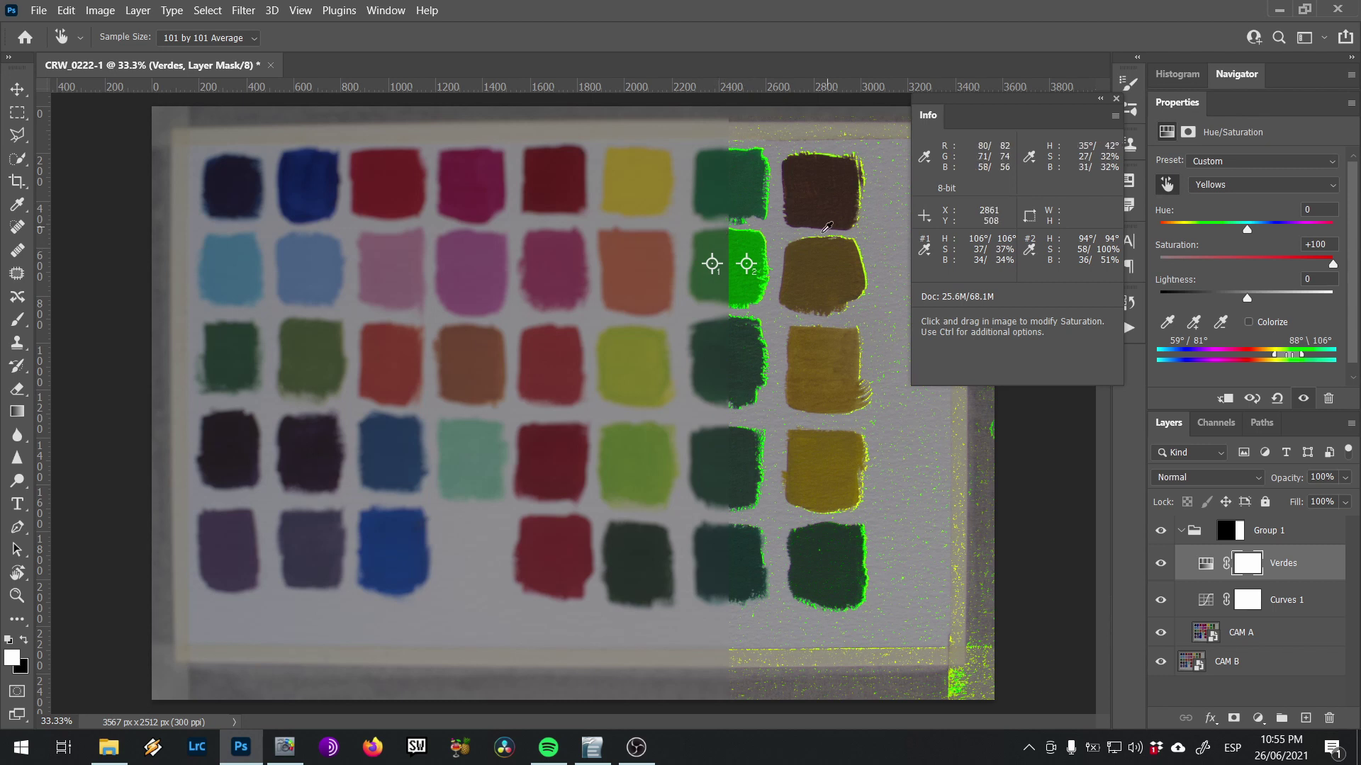
Adjust the Yellows range's hue, lower its saturation and raise its lightness to match sampler 2 to sampler 1
scroll(777, 264, up, 3)
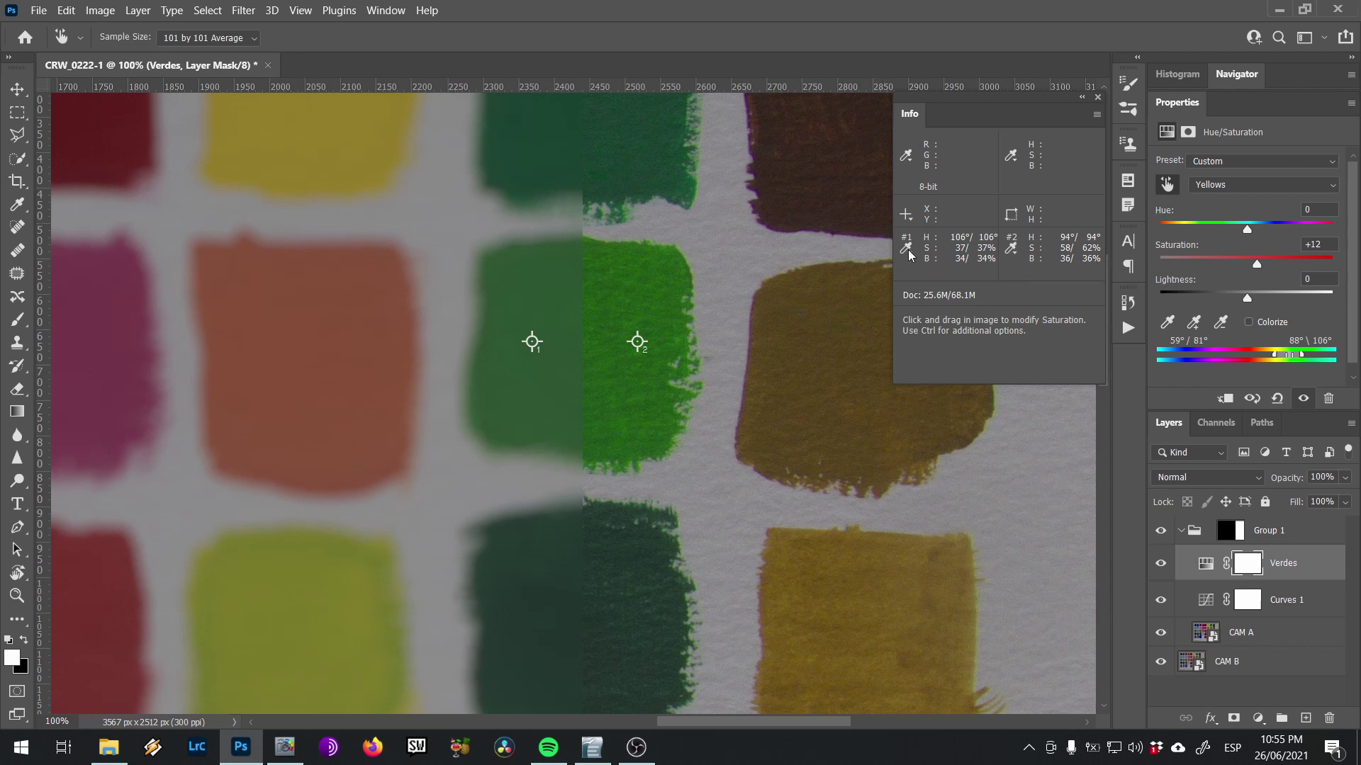
drag(1245, 230, 1209, 264)
drag(1247, 298, 1278, 298)
drag(1210, 263, 1224, 265)
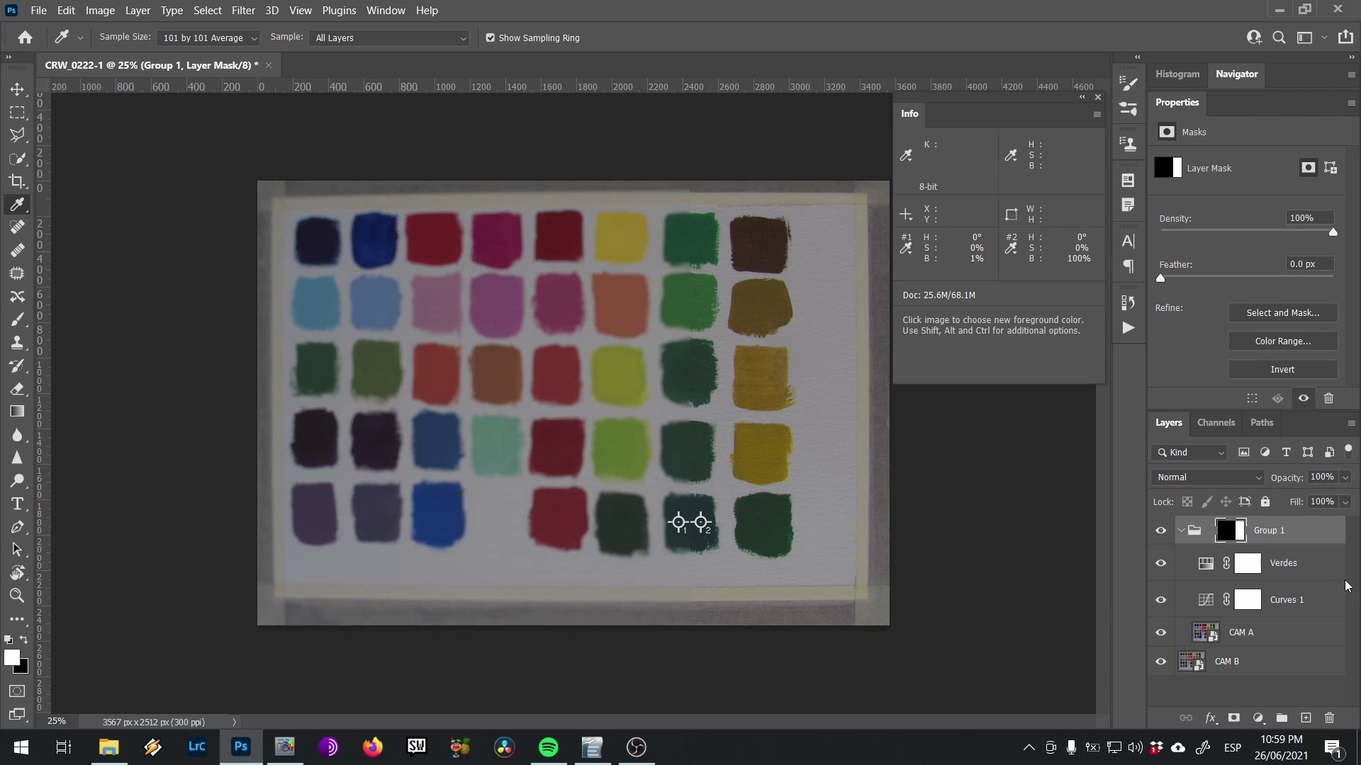
Replace Group 1's layer mask with one made from vertical strip selections over the right half of every swatch column
drag(1223, 532, 1329, 718)
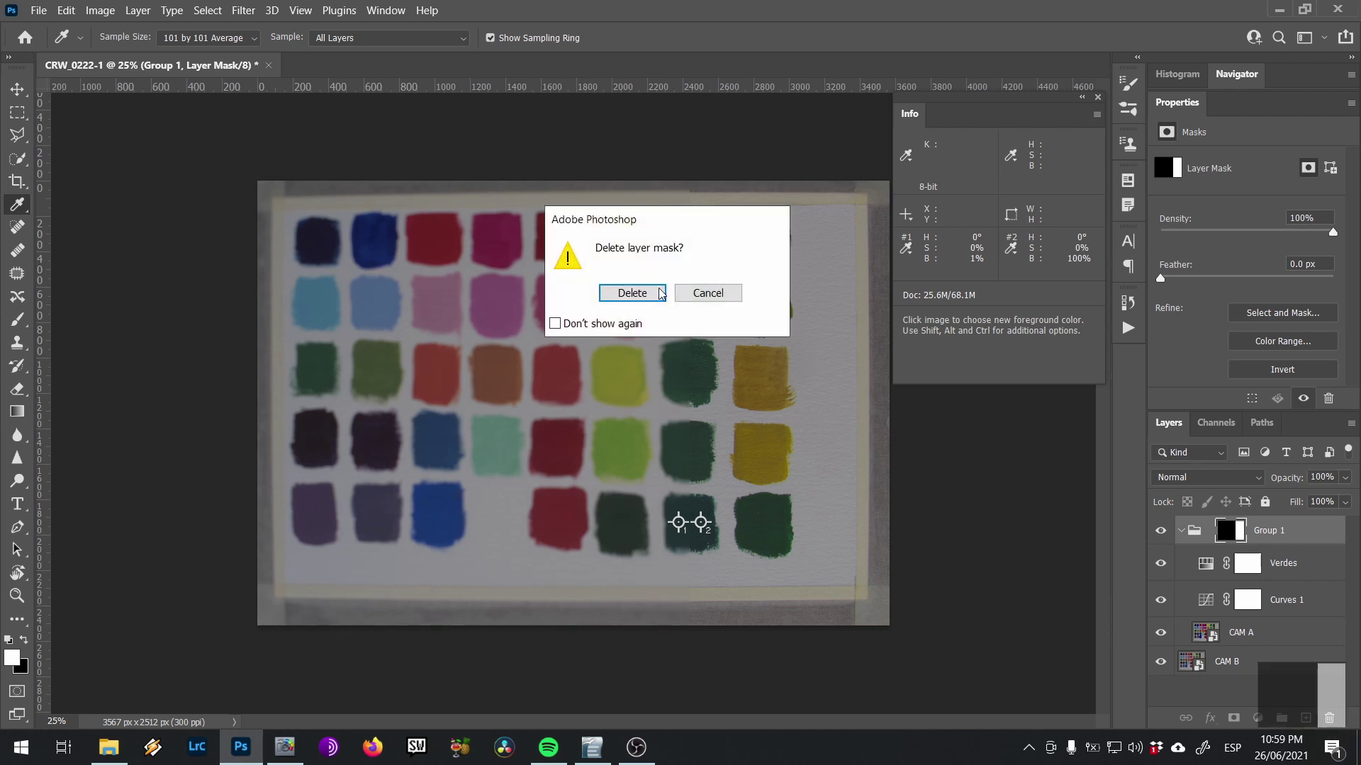
key(Return)
key(m)
drag(434, 181, 468, 698)
drag(498, 181, 528, 680)
drag(555, 181, 588, 652)
drag(618, 153, 656, 648)
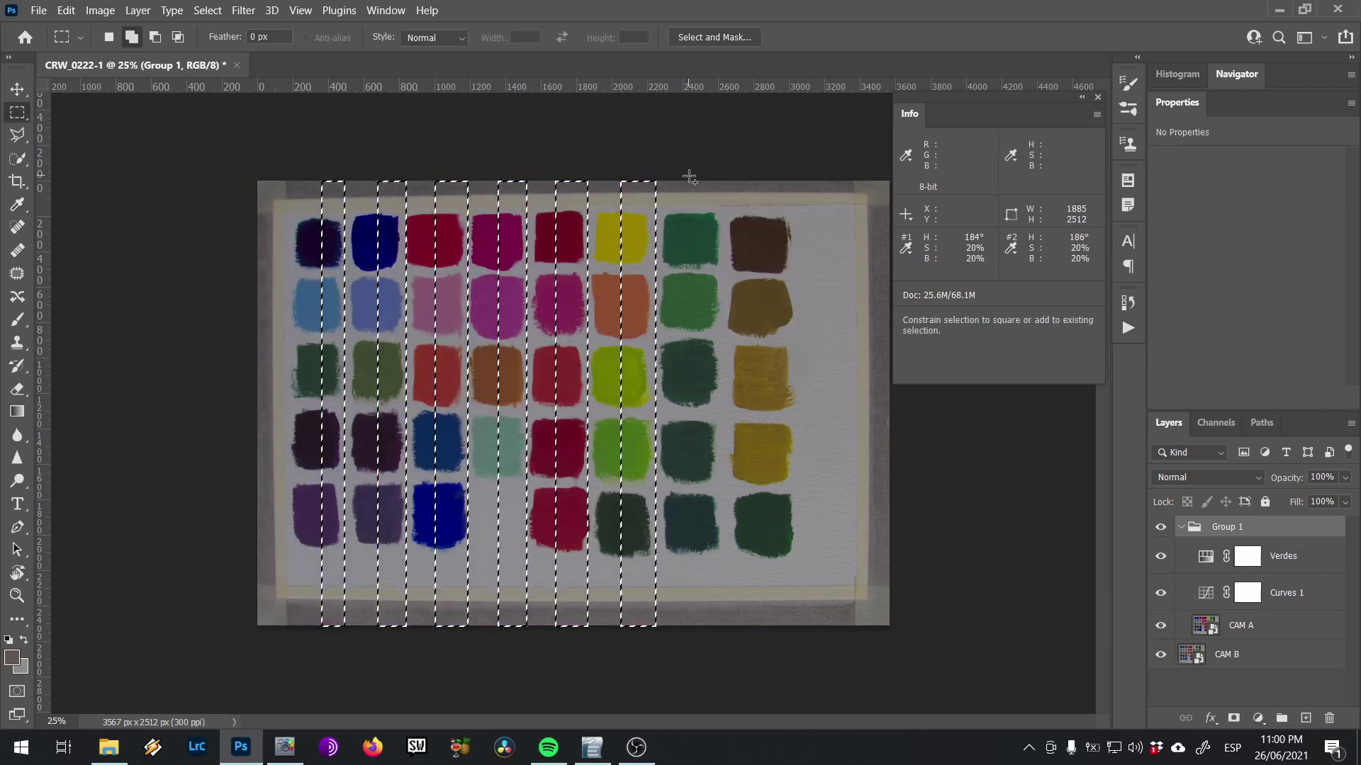
drag(688, 177, 728, 650)
drag(757, 181, 833, 698)
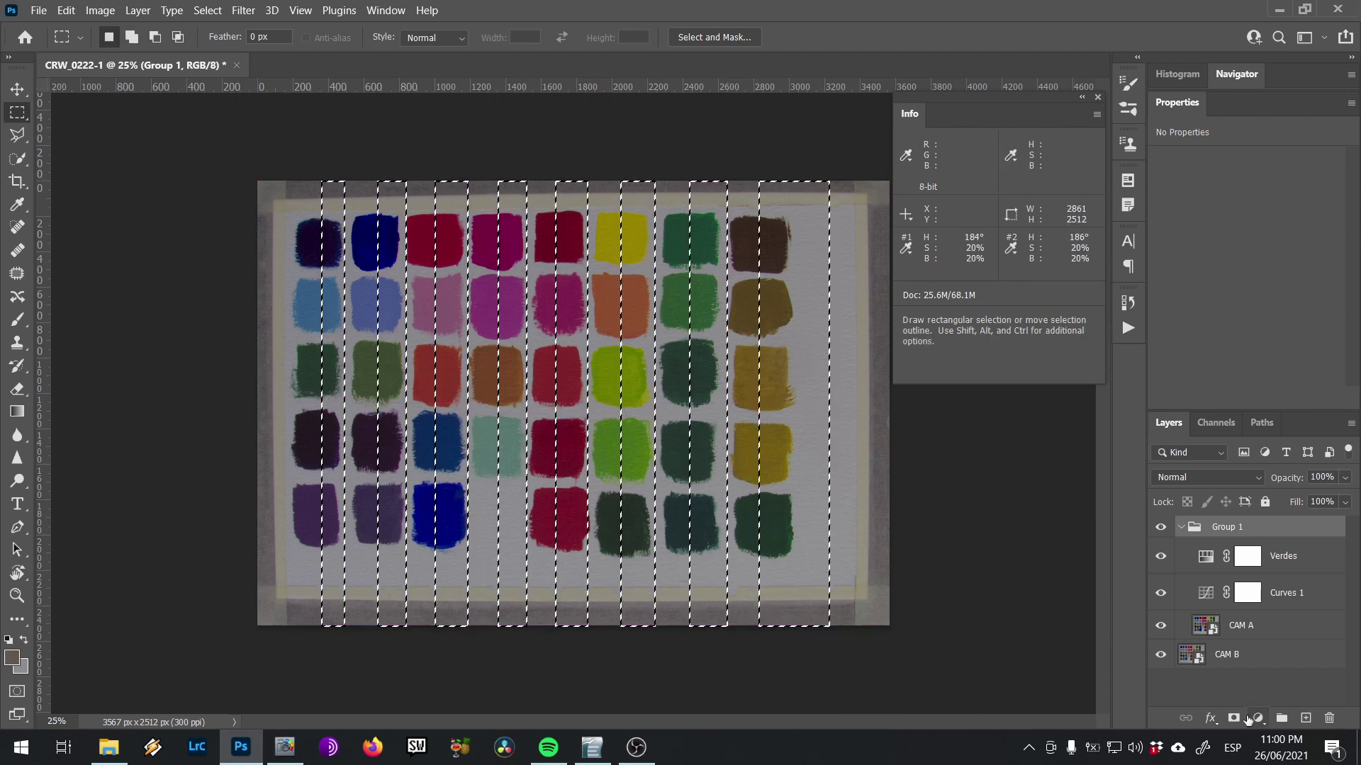
click(1234, 718)
key(ctrl+plus)
Narrow the Yellows range of the Verdes adjustment to 52°/59° – 61°\68°
click(1247, 563)
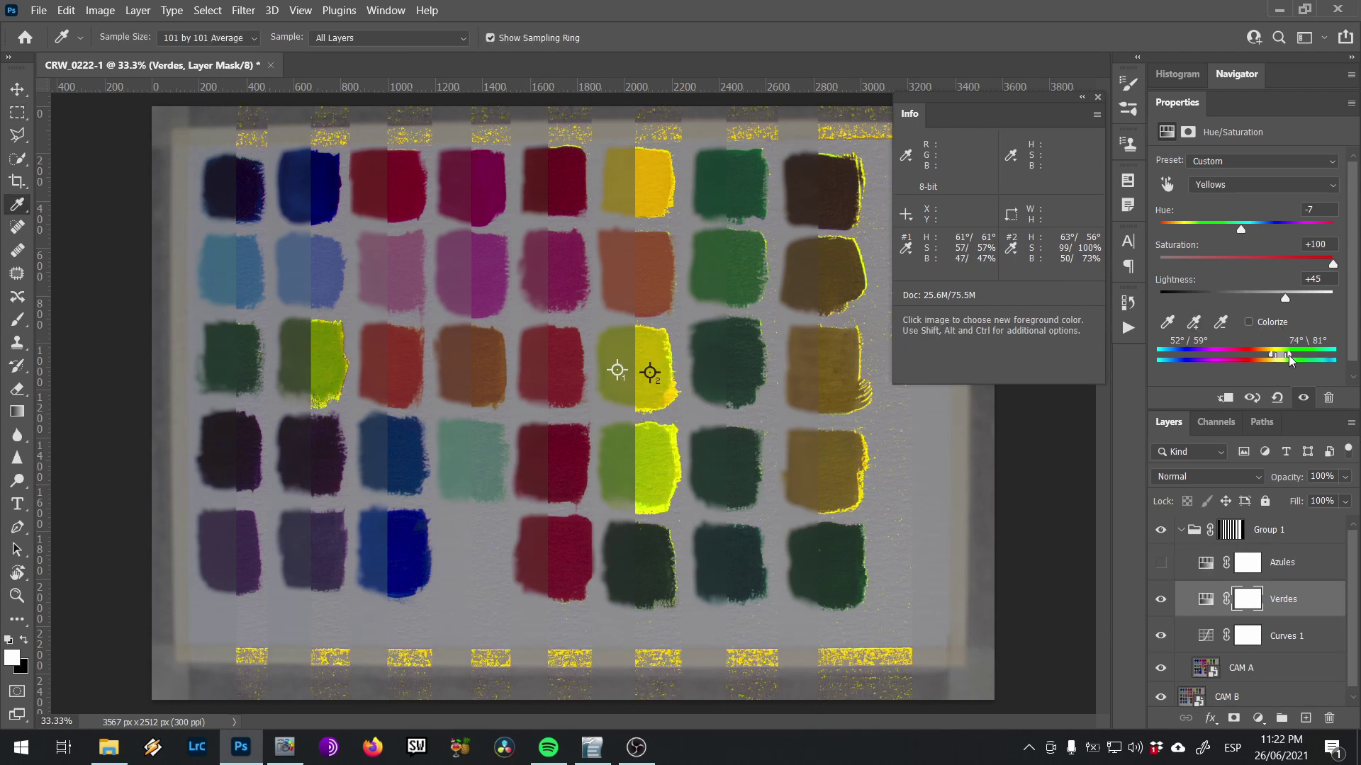
drag(1286, 355, 1281, 354)
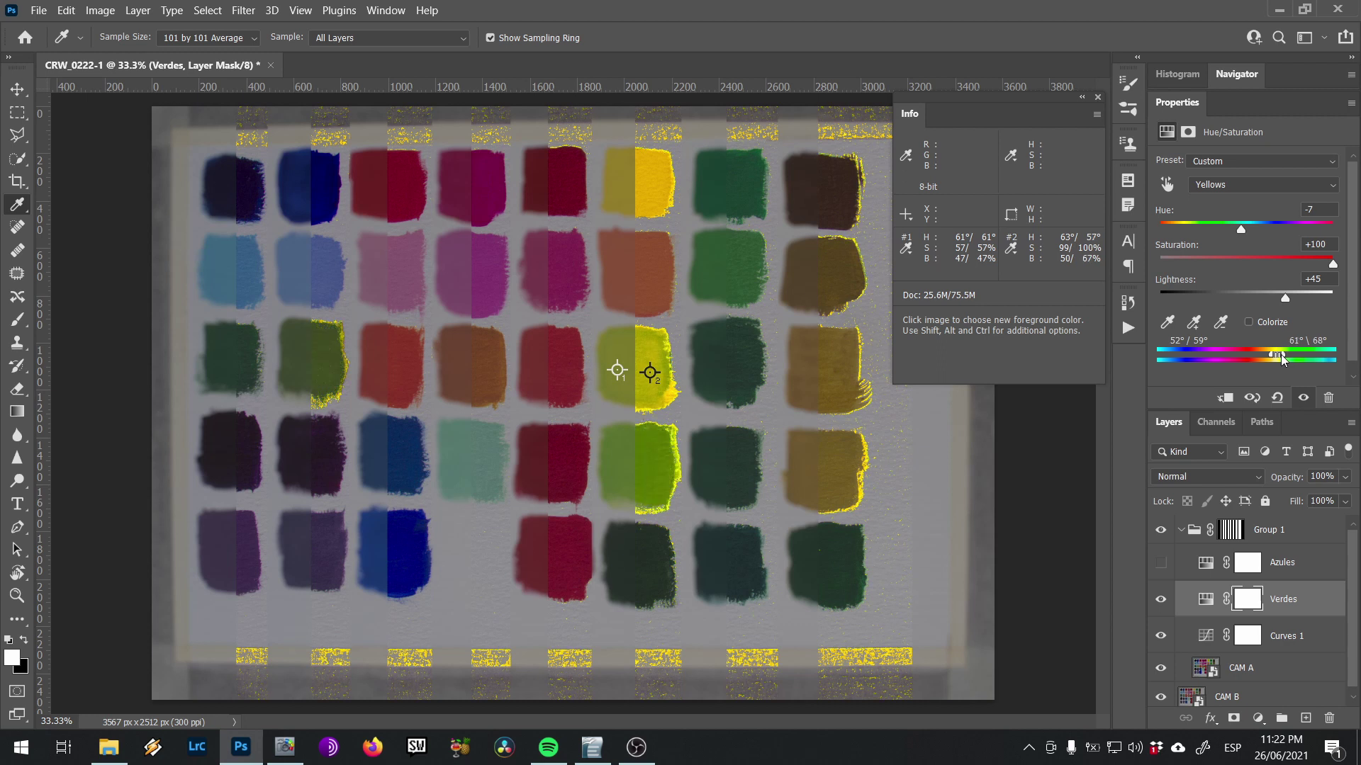
Float and widen the Hue/Saturation properties for finer control, and fine-tune the Yellows range limits
drag(1178, 104, 93, 131)
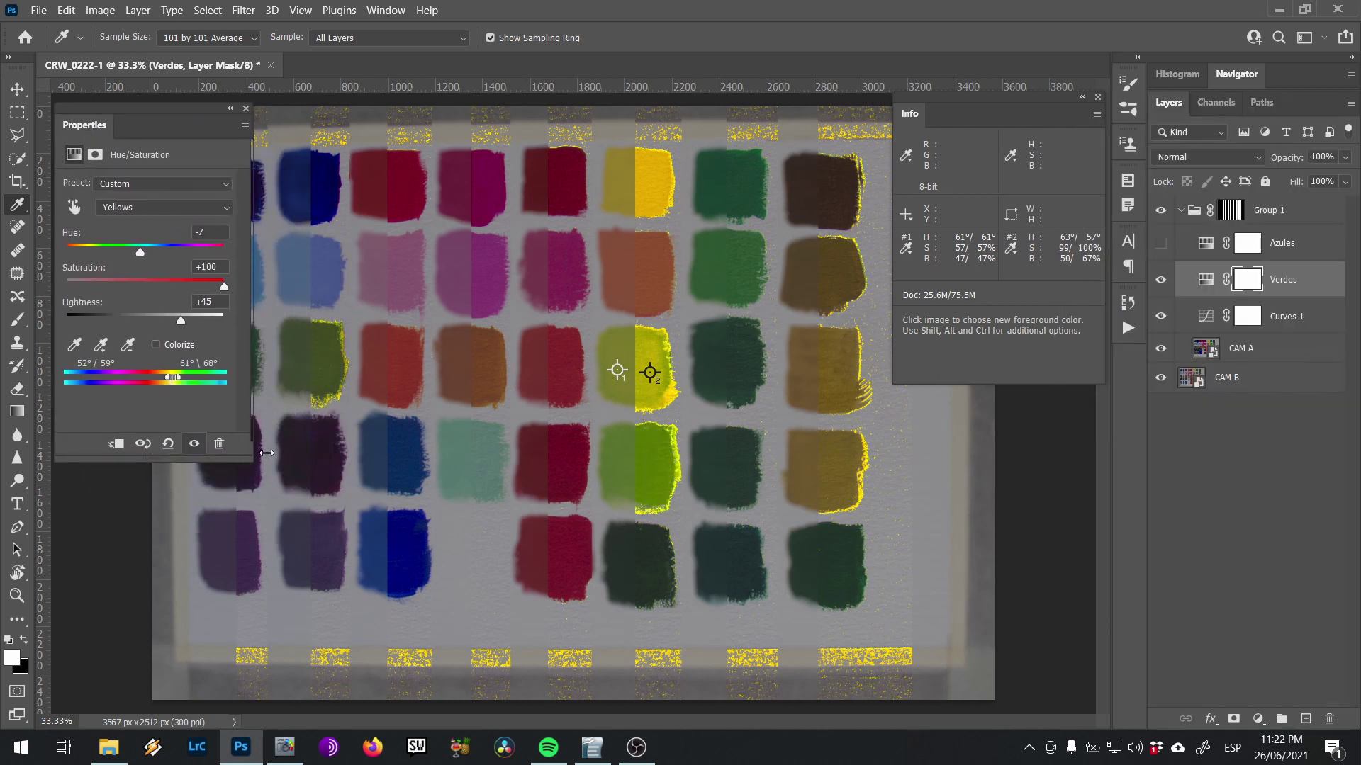
drag(248, 455, 570, 455)
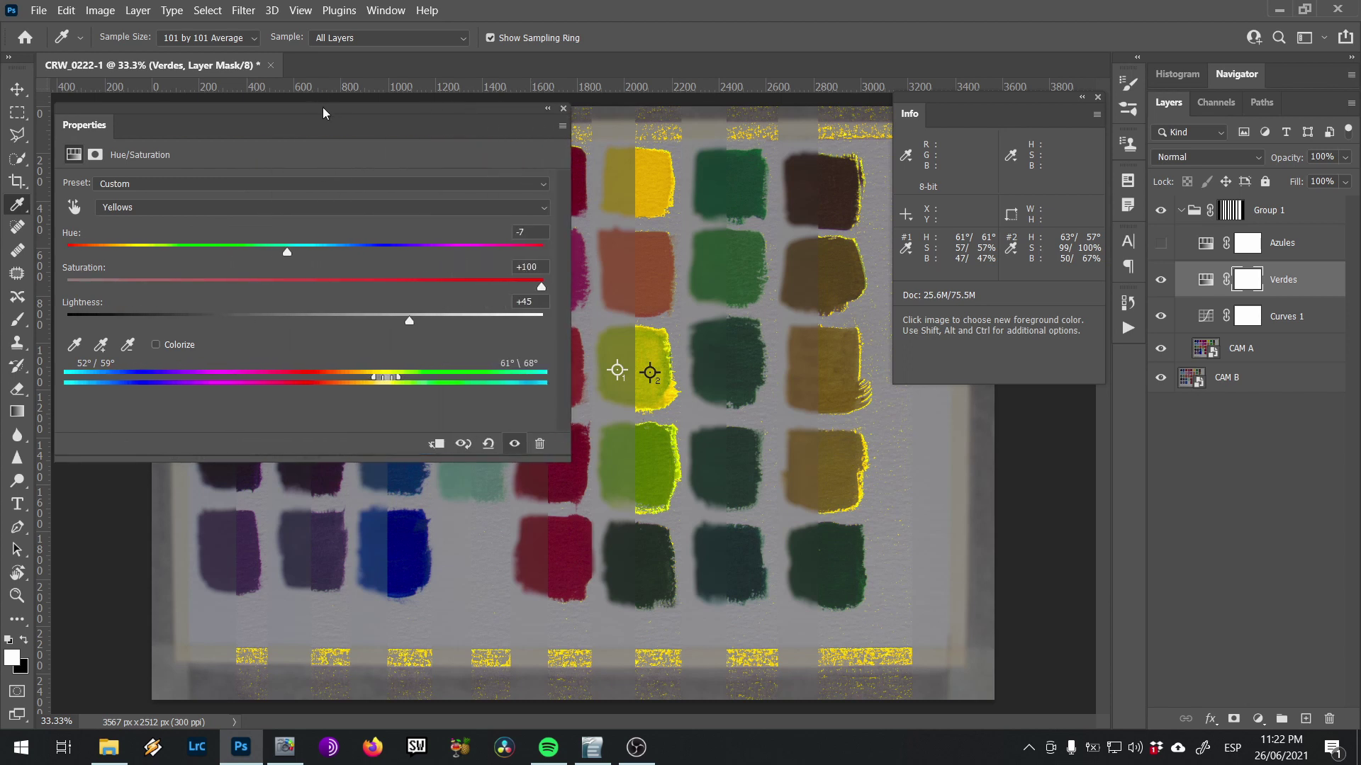
drag(322, 107, 267, 94)
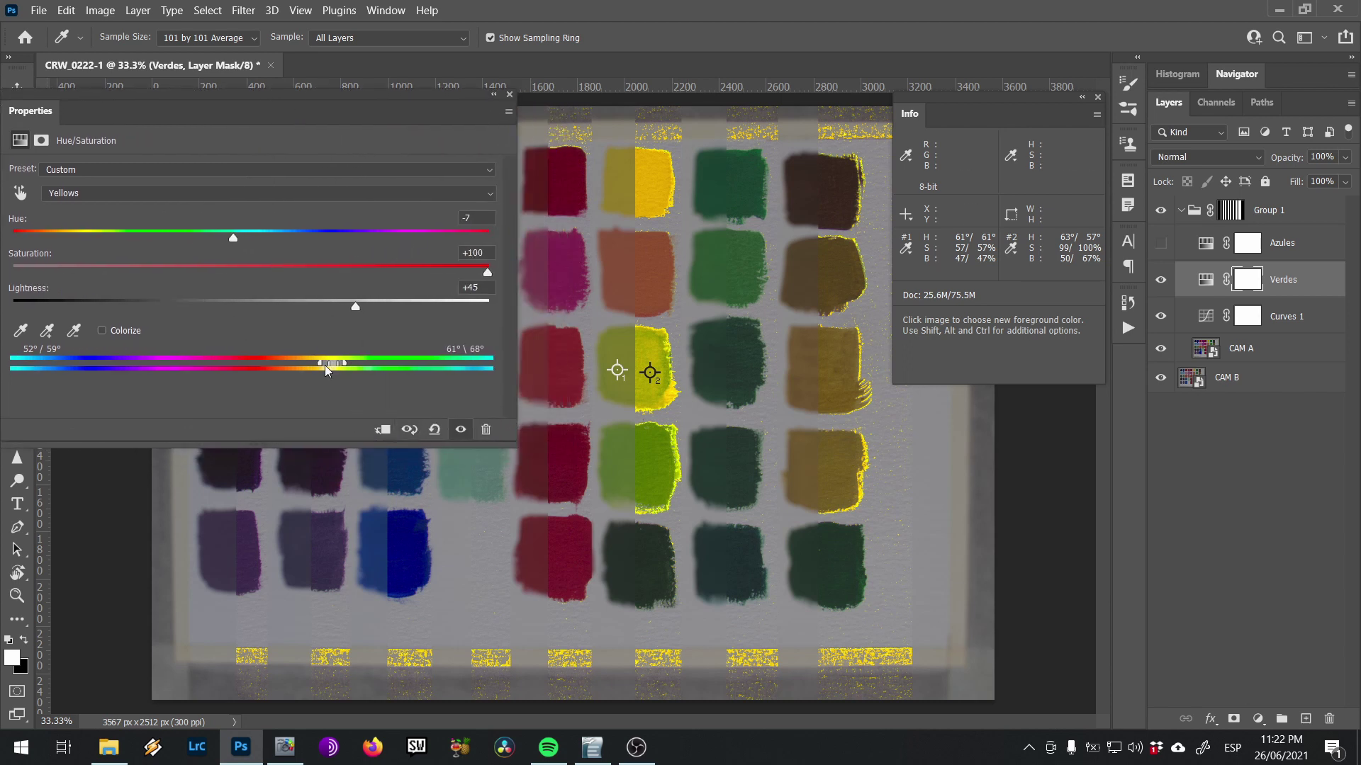
drag(326, 367, 330, 367)
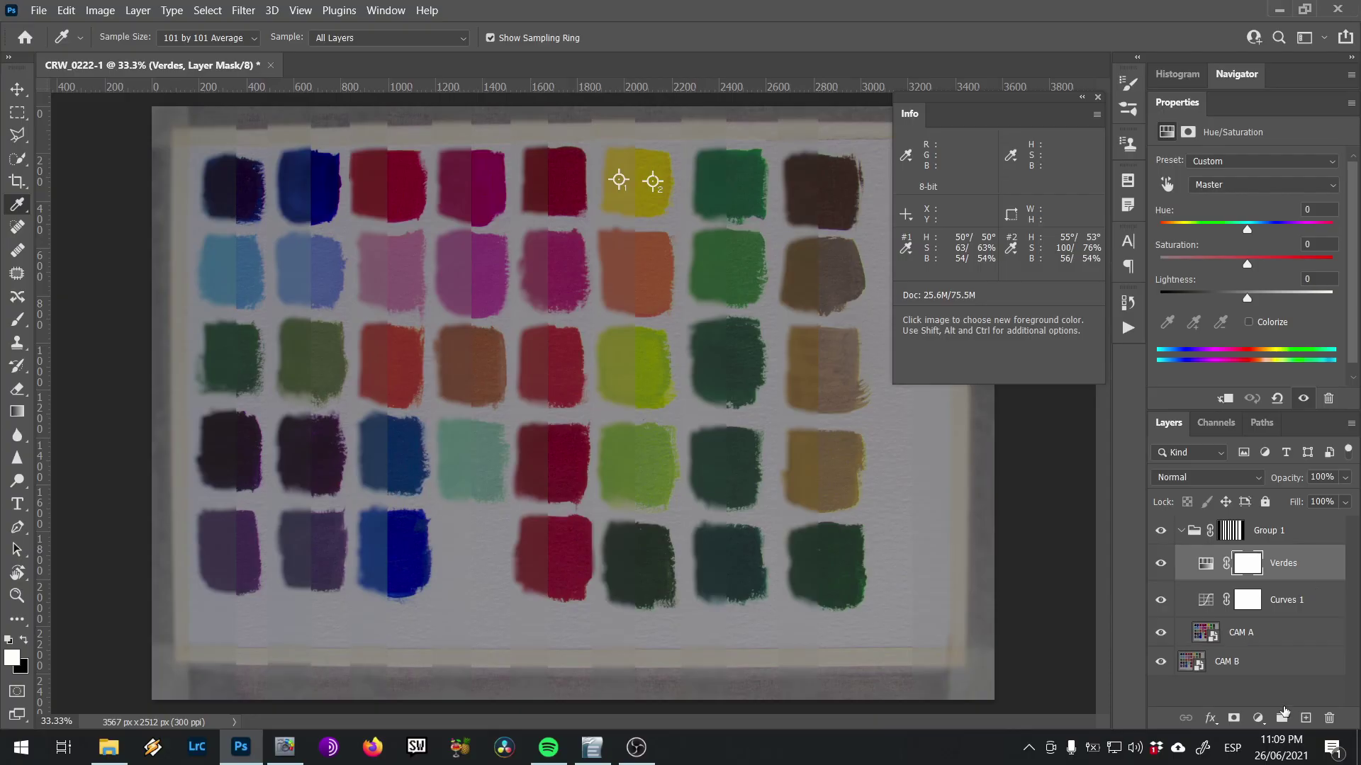
Add a Hue/Saturation adjustment layer above Verdes and name it Azules
click(1258, 718)
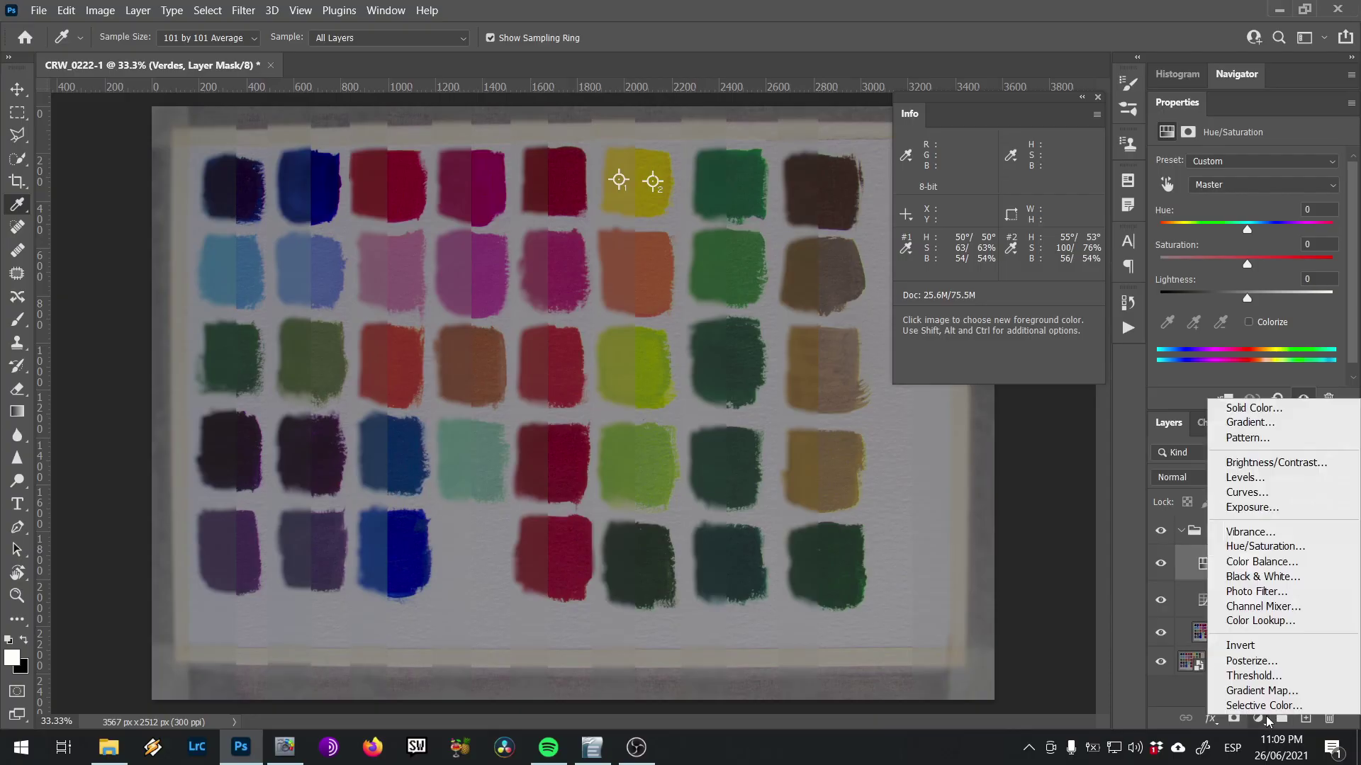
click(1265, 546)
double_click(1284, 564)
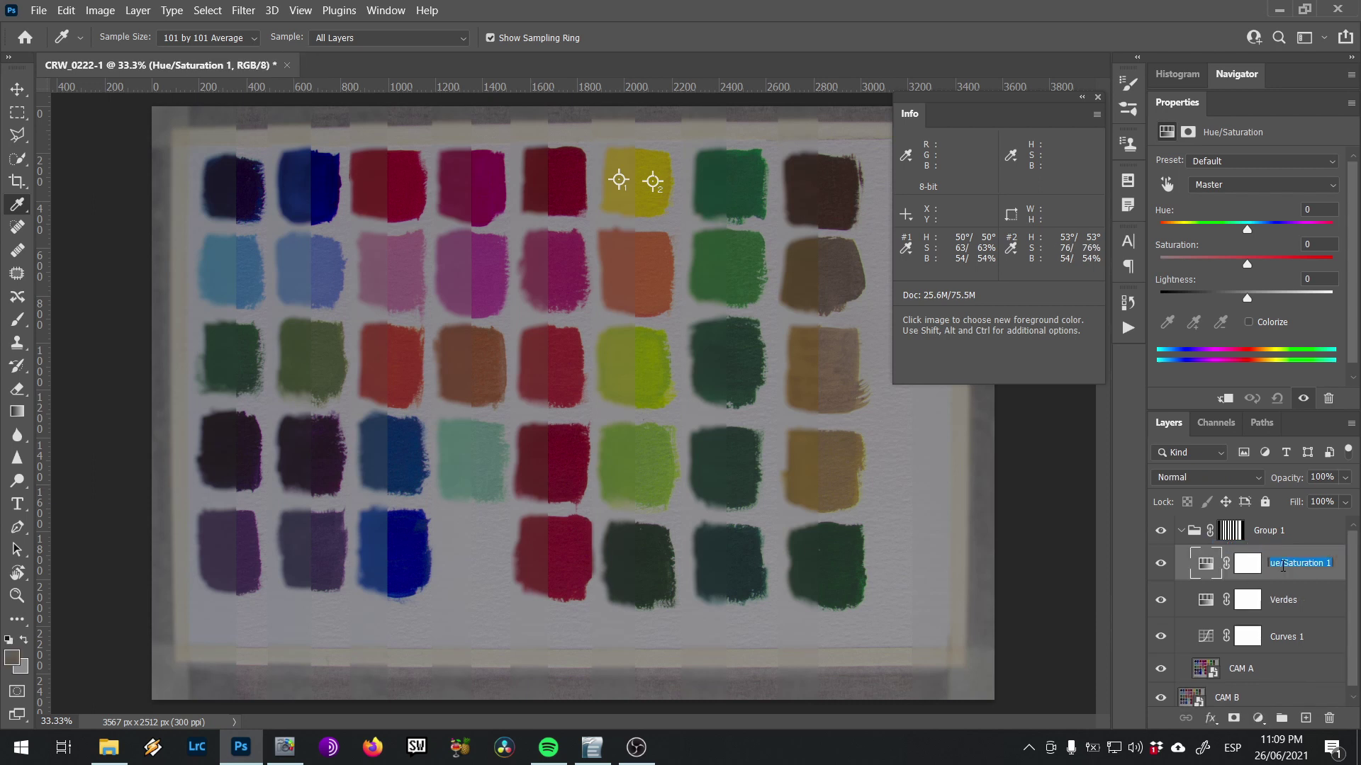
text(Azules)
key(Return)
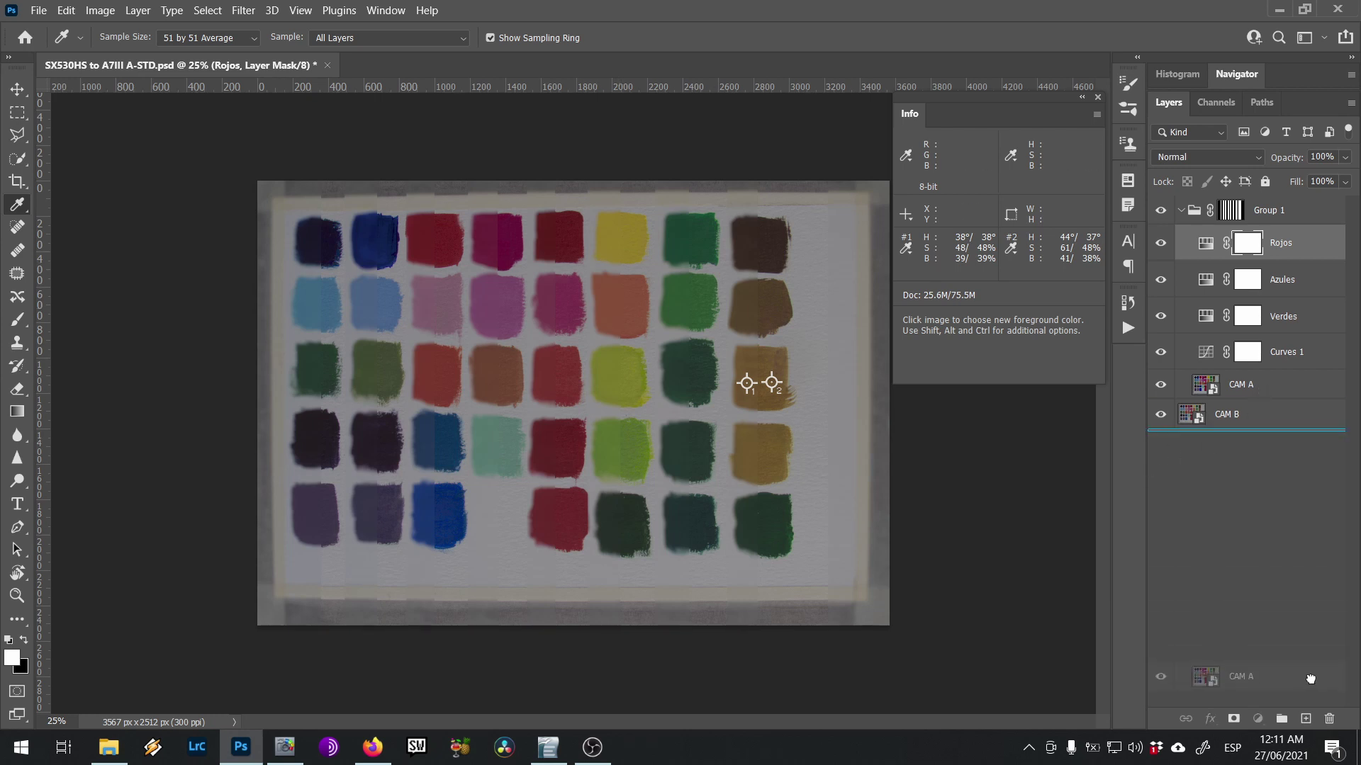
Duplicate the CAM A layer, place the copy above Rojos in Group 1, and toggle its visibility to compare before and after, leaving it hidden
click(1261, 388)
key(ctrl+j)
drag(1260, 384, 1256, 238)
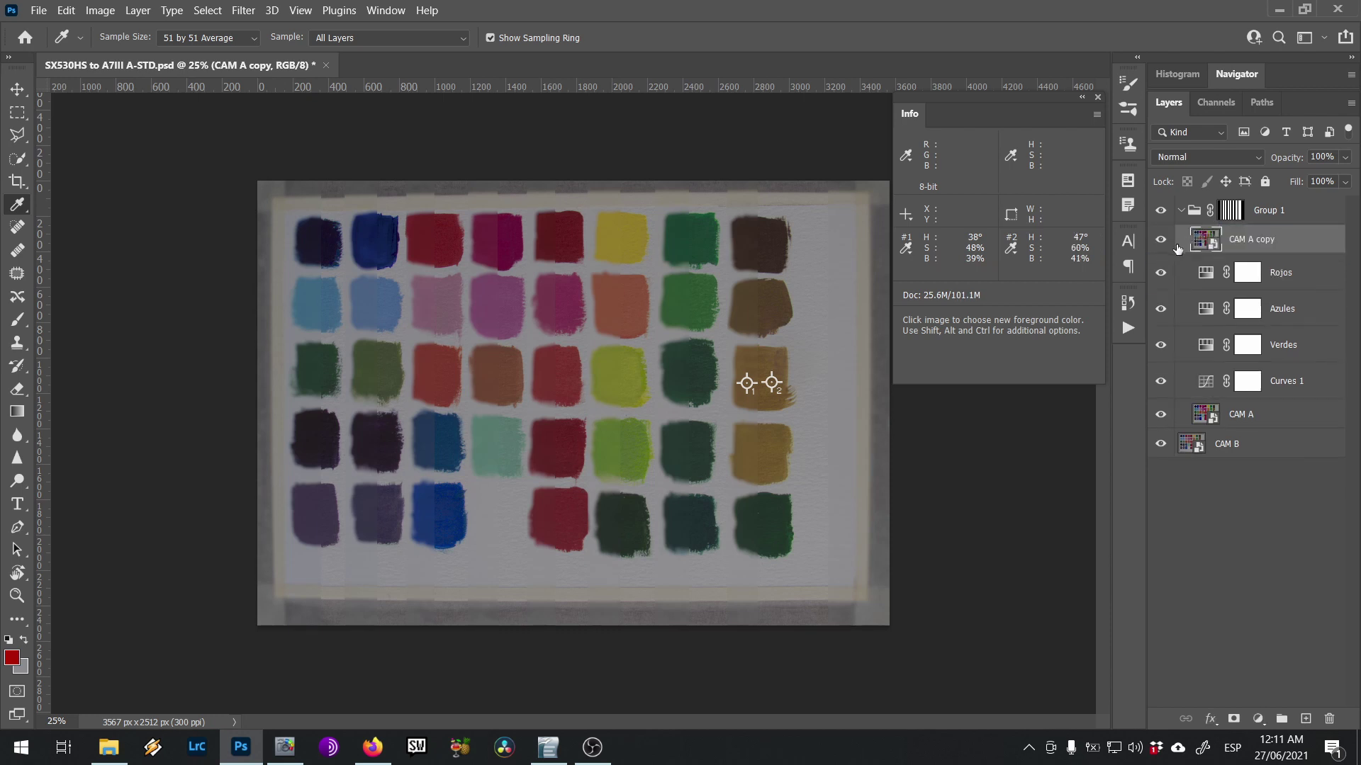
click(1164, 241)
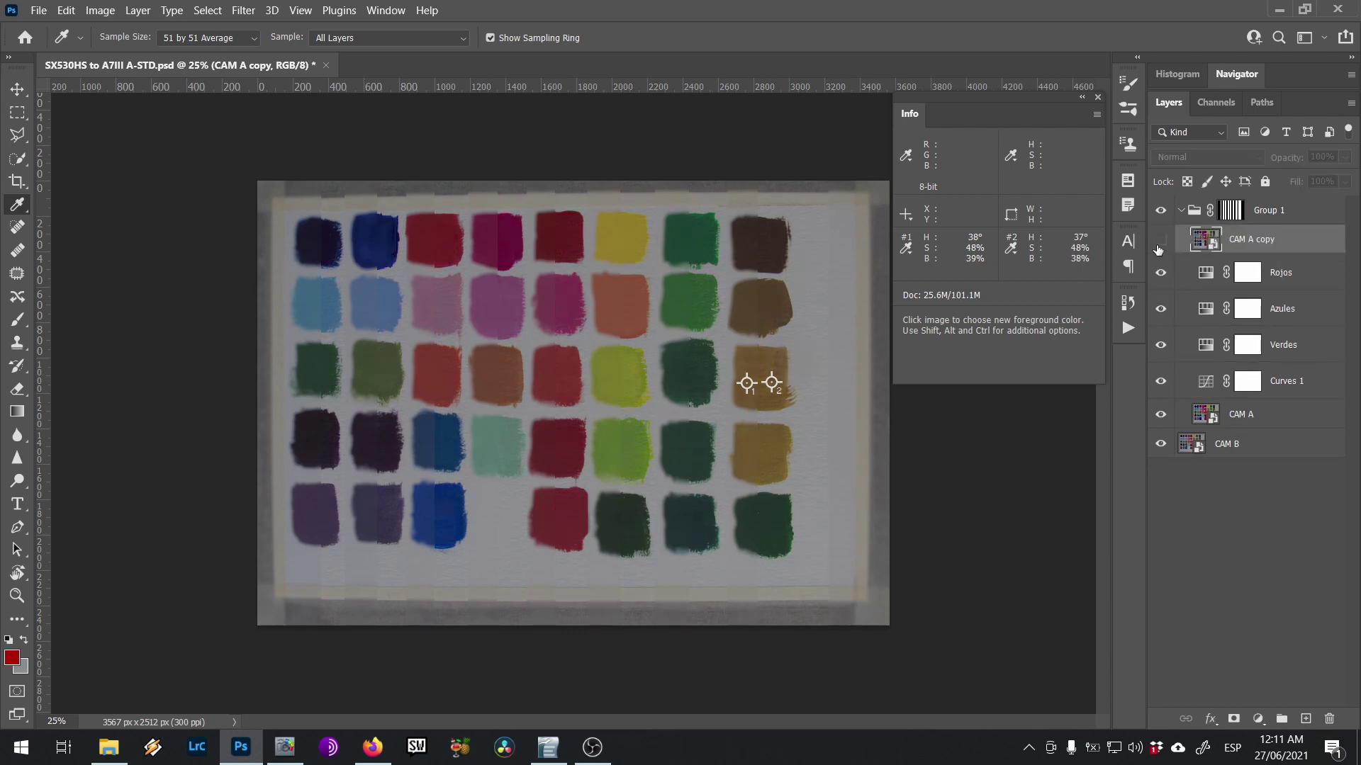
click(1161, 244)
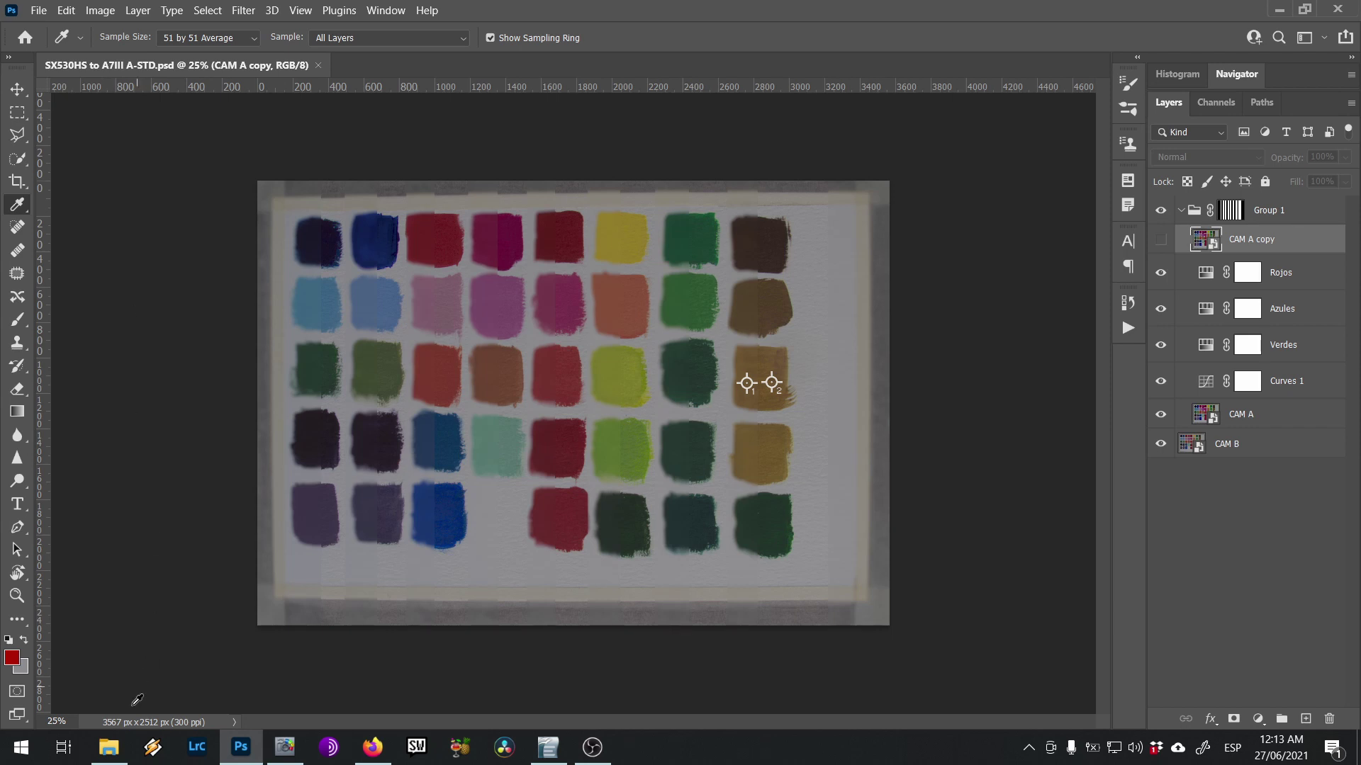
Bring CRW_0222.DNG from the Fotos Ejemplo folder in File Explorer into Photoshop, opening it as a copy with the Linear profile
click(109, 747)
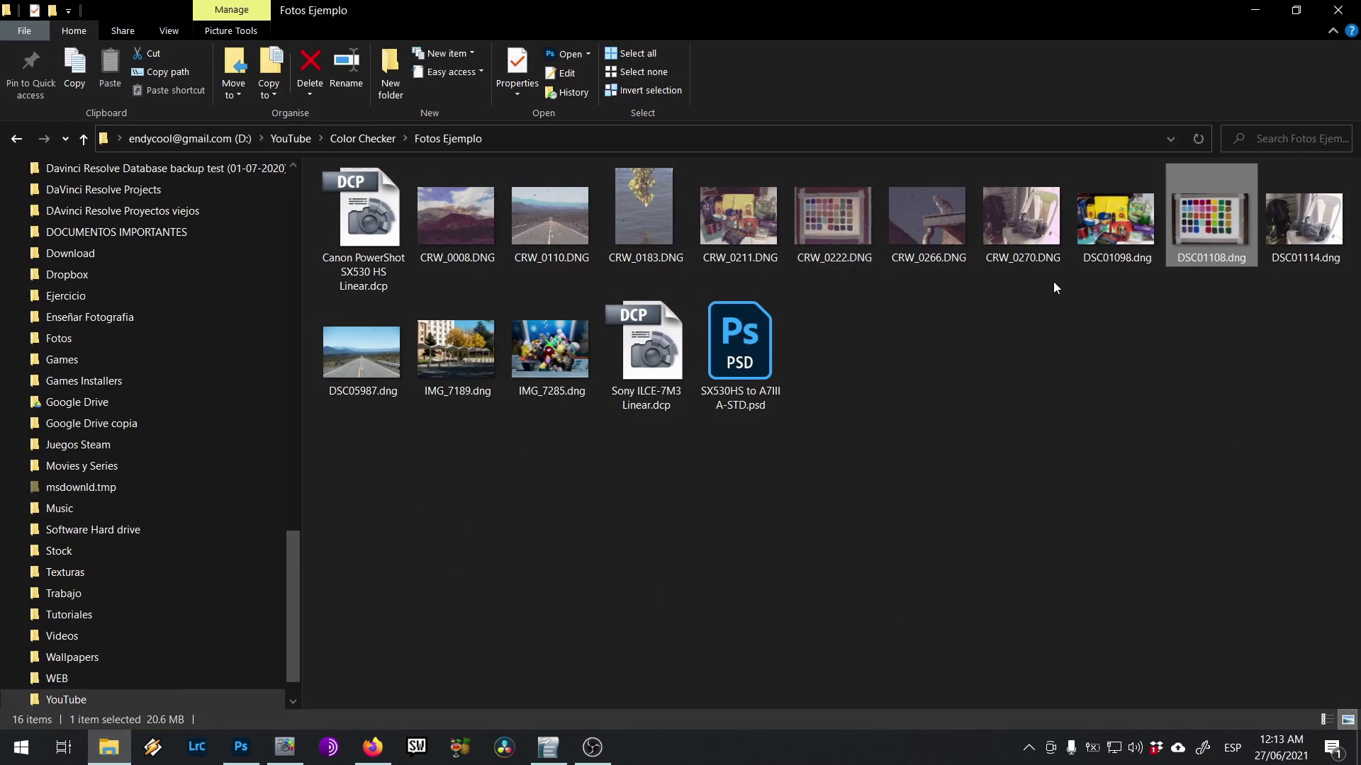
click(845, 264)
drag(832, 249, 410, 63)
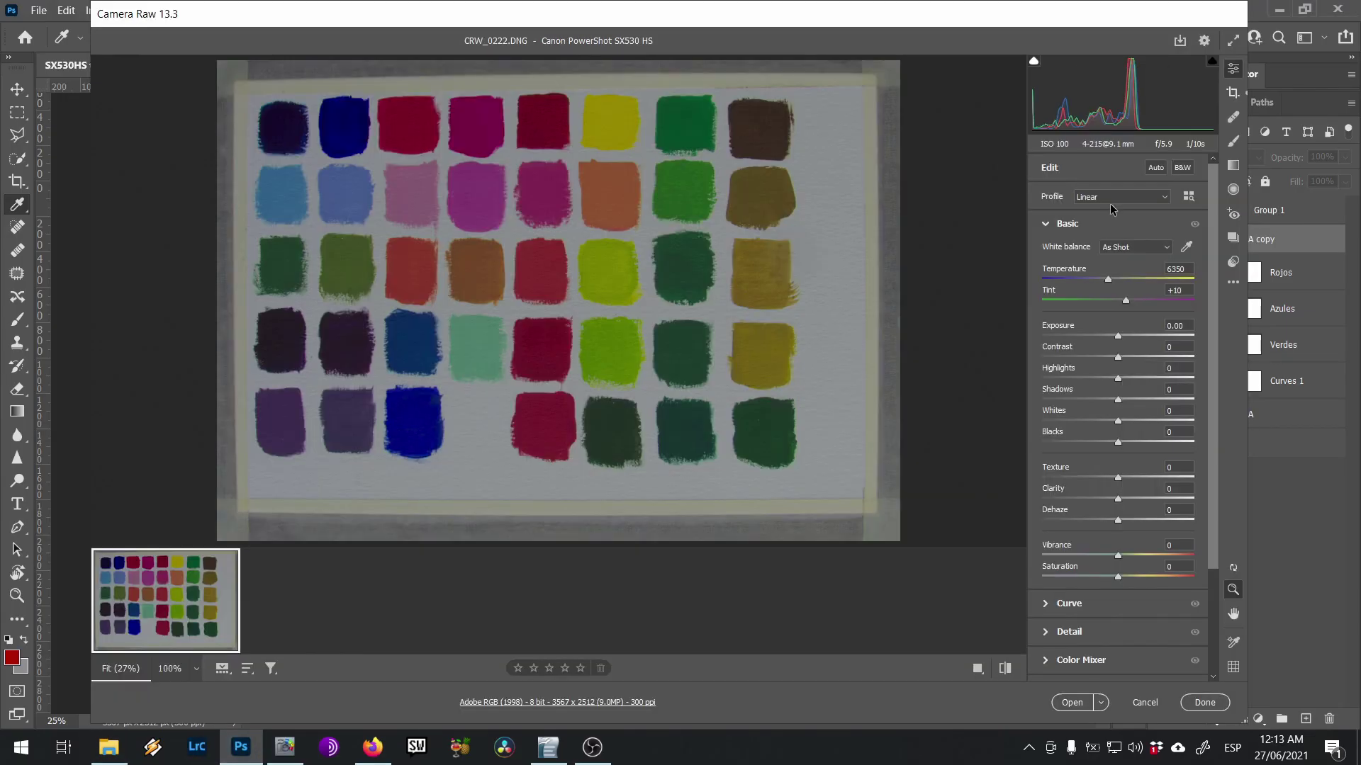
click(1101, 703)
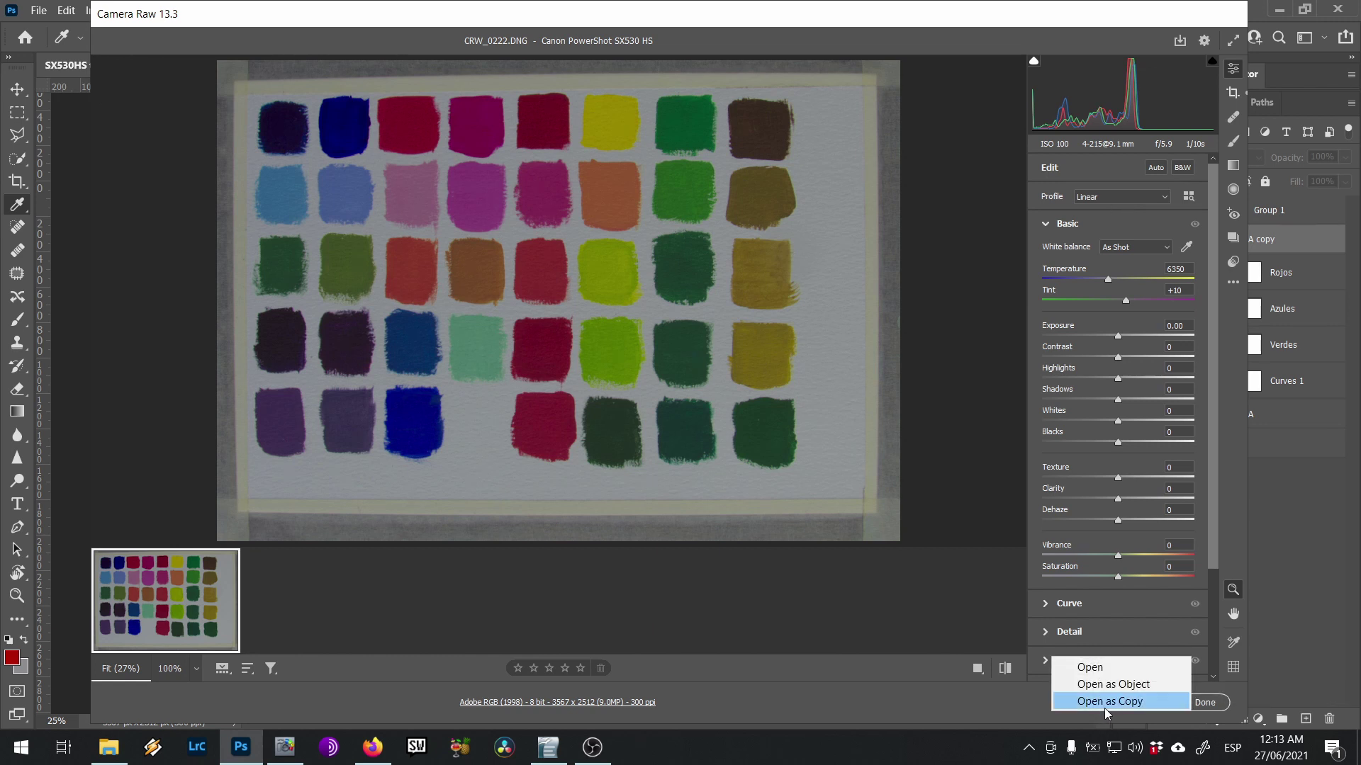
click(1107, 702)
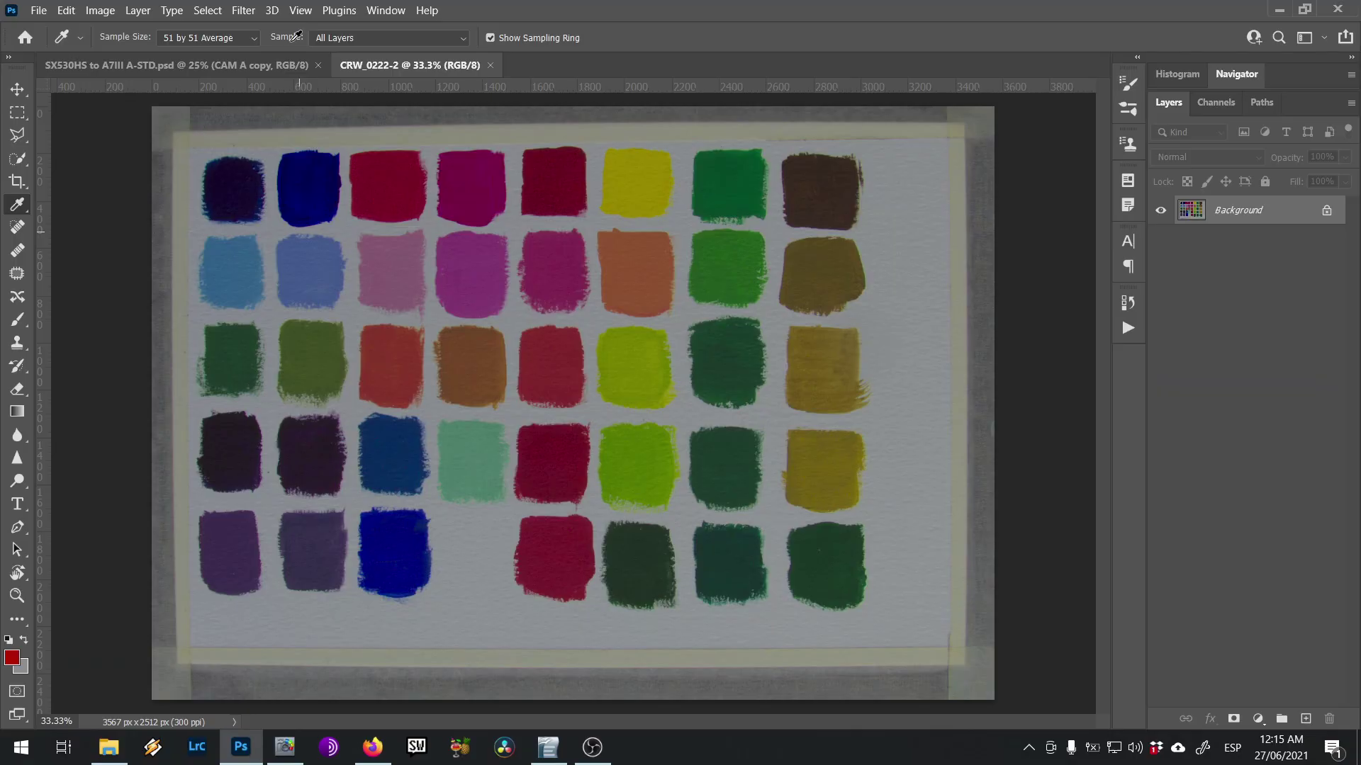
Copy the Rojos, Azules, Verdes and Curves 1 adjustment layers from the PSD into CRW_0222-2, floating the PSD window and docking it again
click(238, 64)
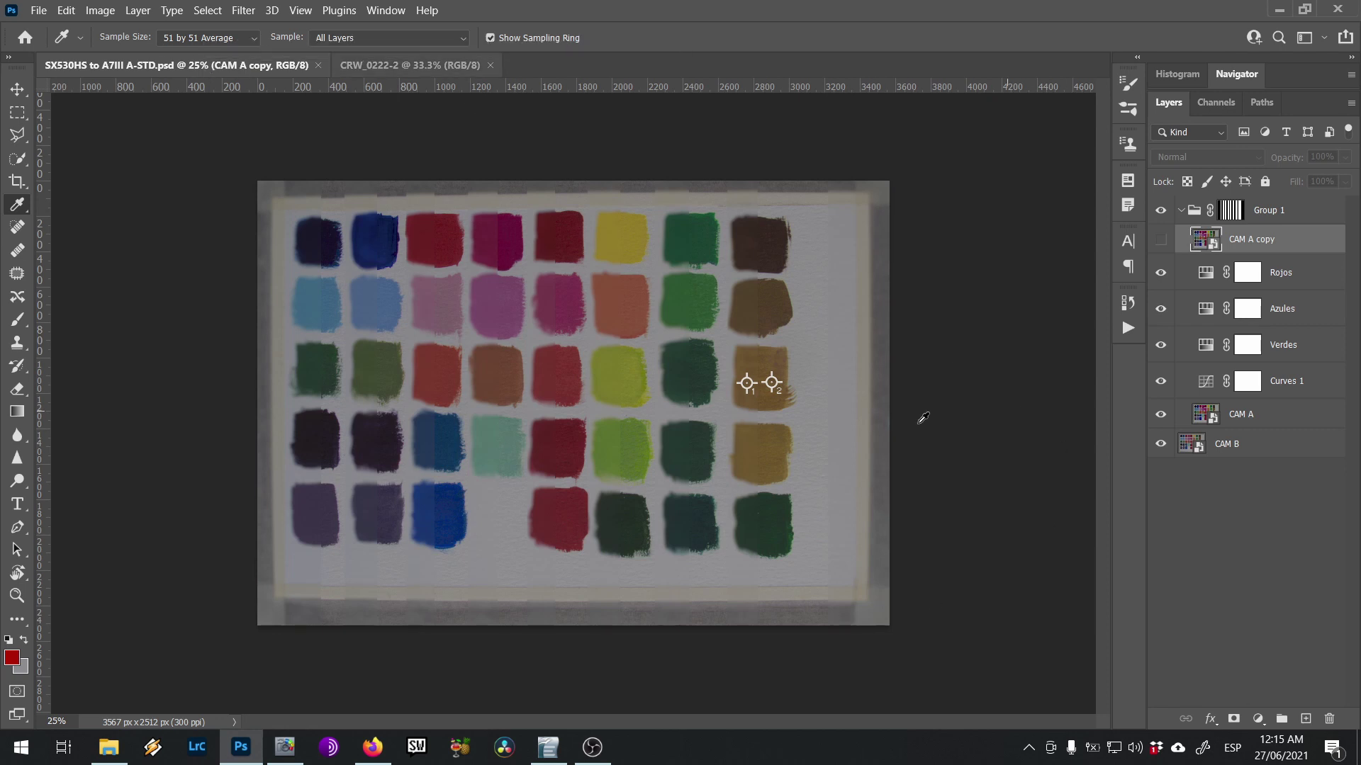
drag(202, 75, 358, 185)
drag(728, 183, 377, 207)
click(1281, 272)
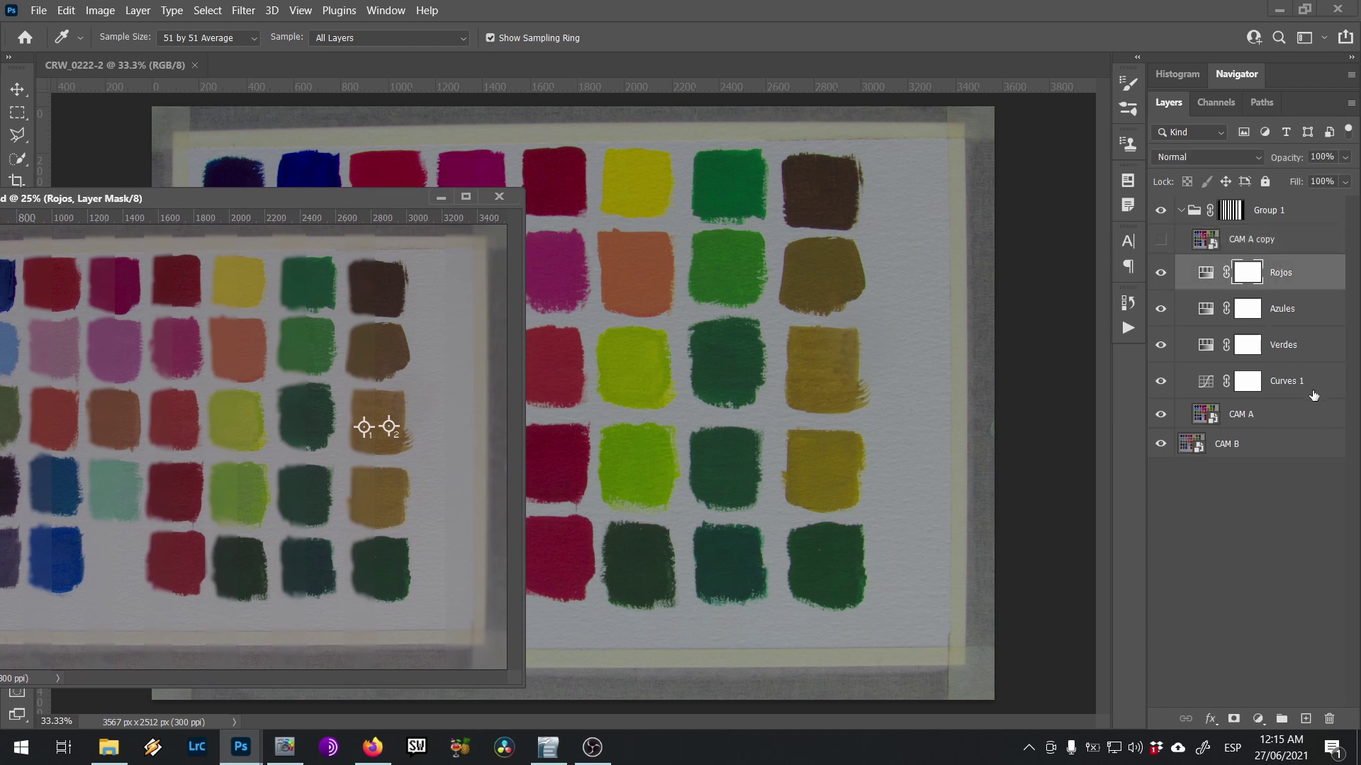
shift+click(1287, 381)
drag(1311, 381, 799, 332)
drag(420, 202, 355, 65)
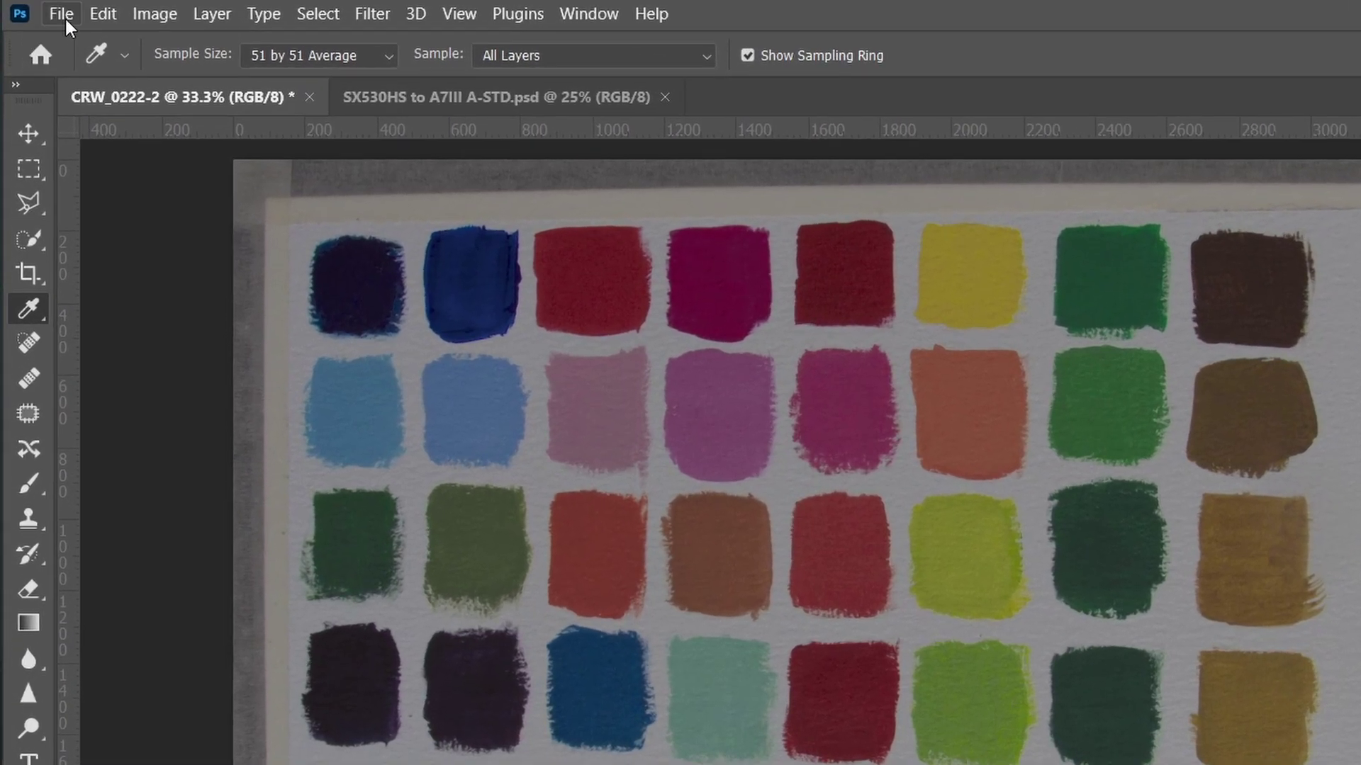
Start a Color Lookup Tables export of CRW_0222-2 with the description "SX530HS to A7III A-STD", 32 grid points and all formats
click(39, 10)
mouse_move(146, 418)
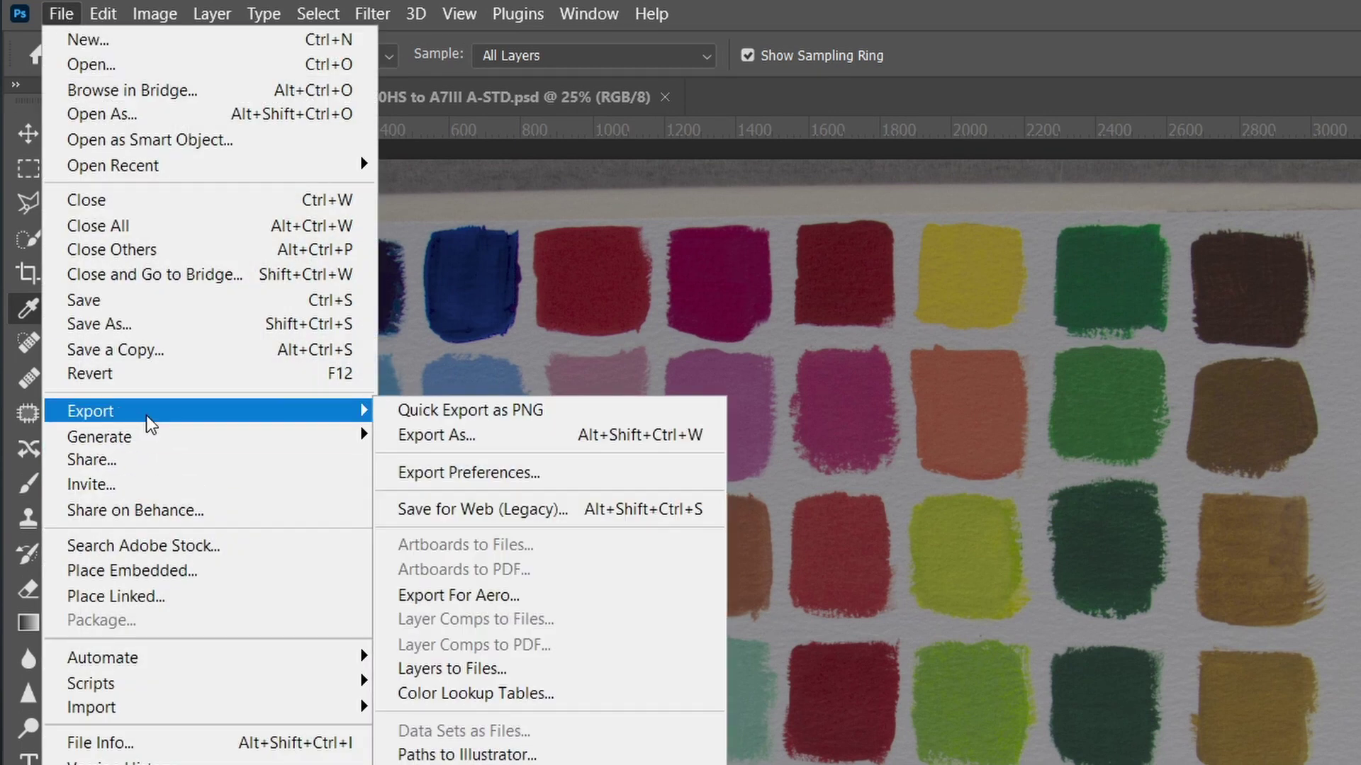
click(494, 694)
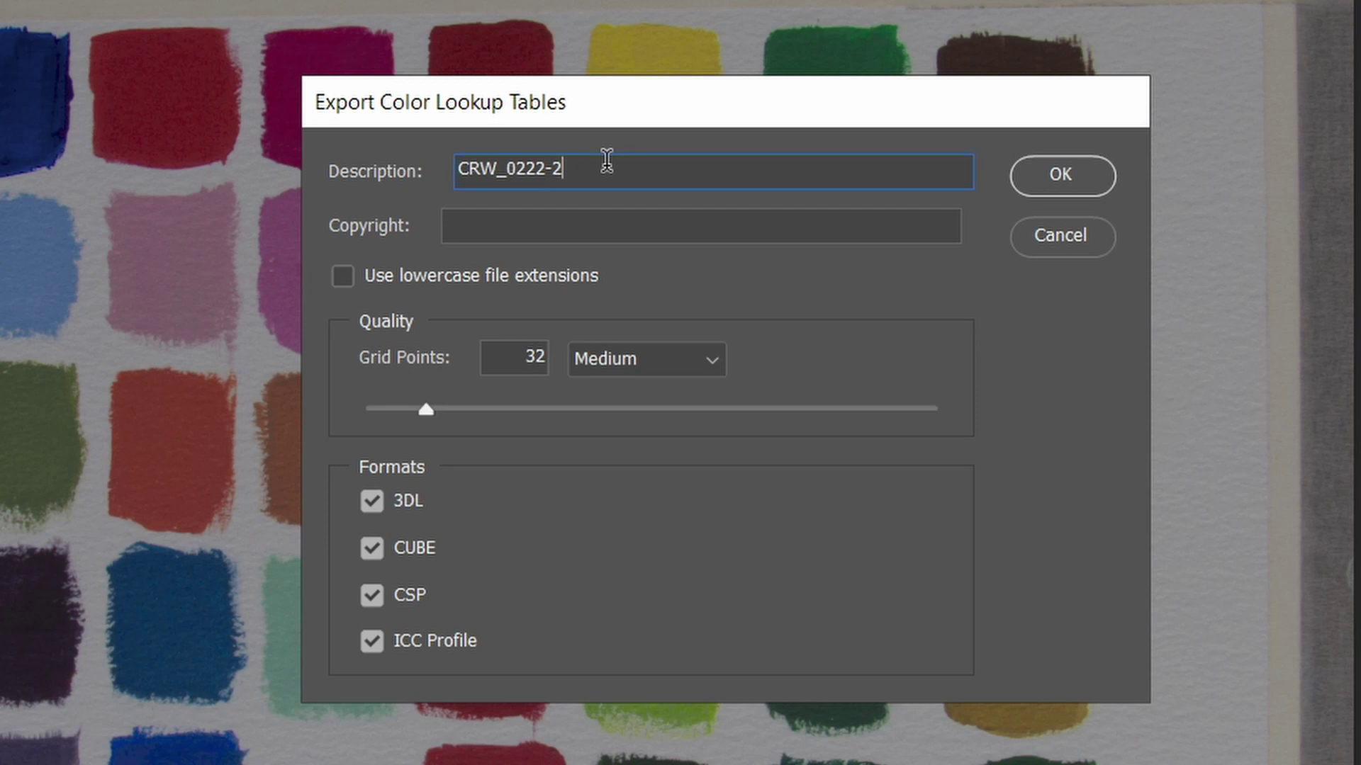
key(ctrl+a)
key(ctrl+v)
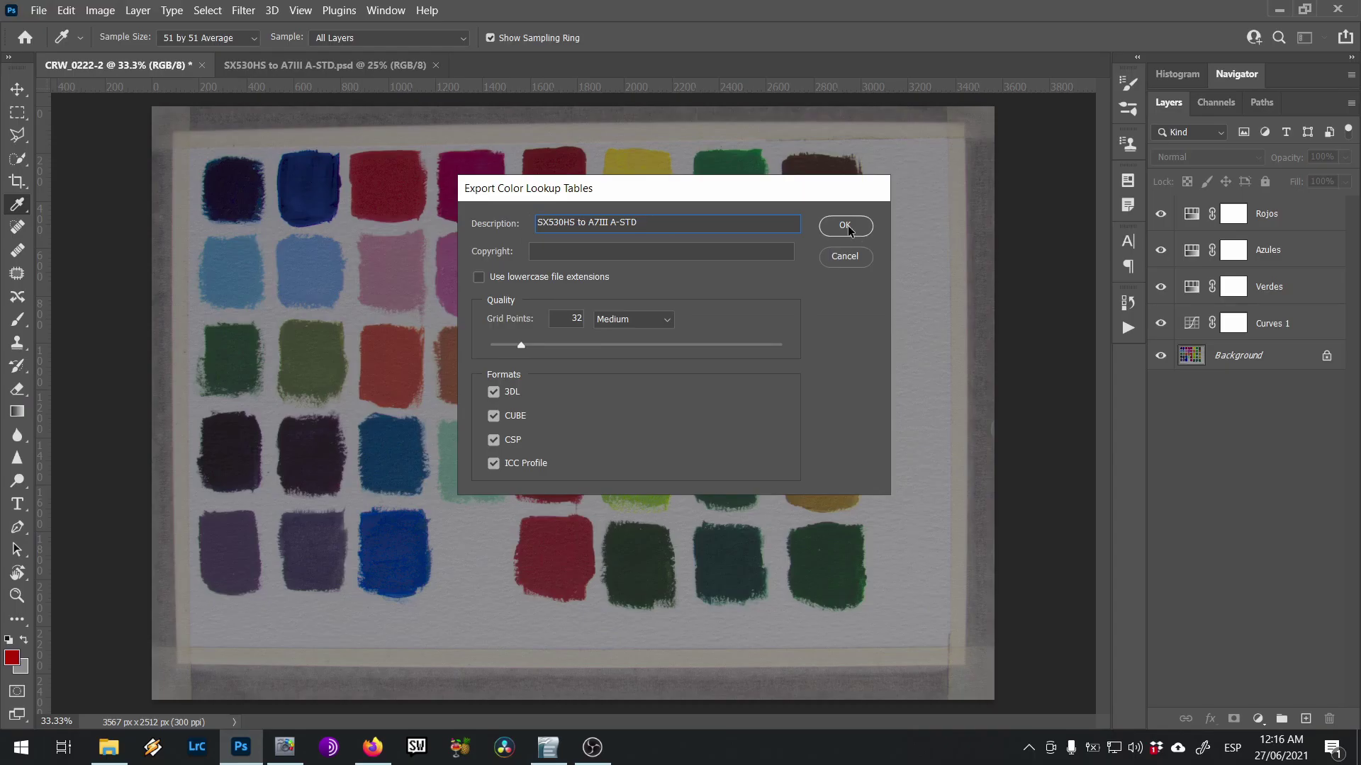
click(846, 227)
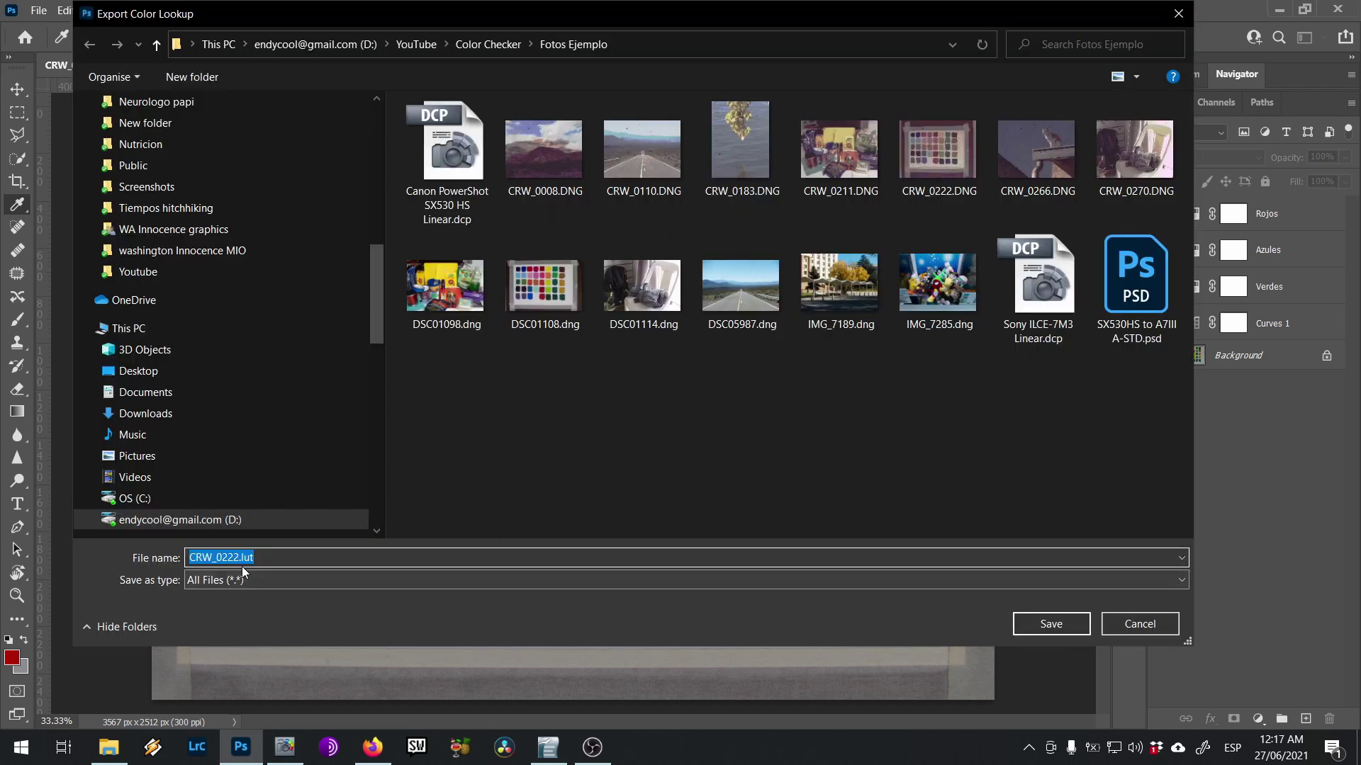
Save the exported lookup tables in Fotos Ejemplo as "SX530HS to A7III A-STD.lut"
click(228, 562)
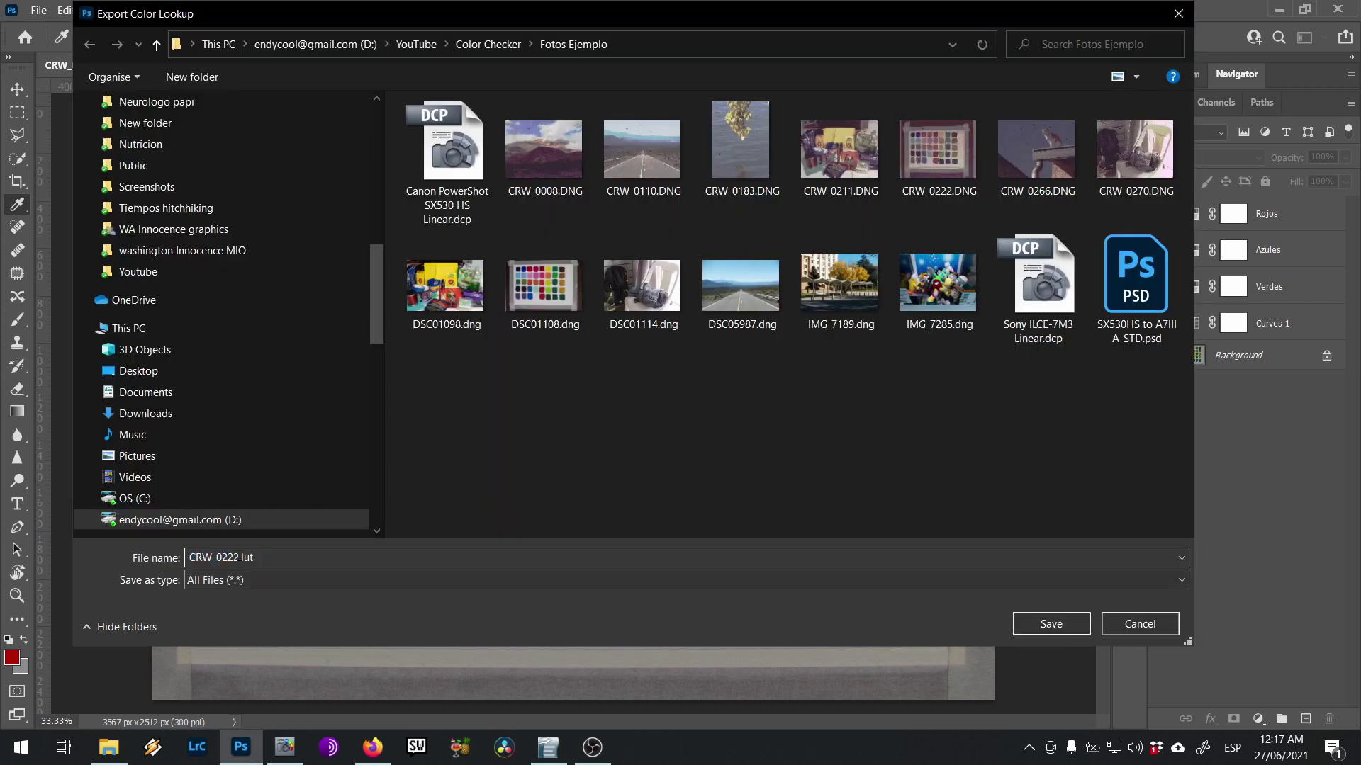
double_click(238, 558)
key(ctrl+v)
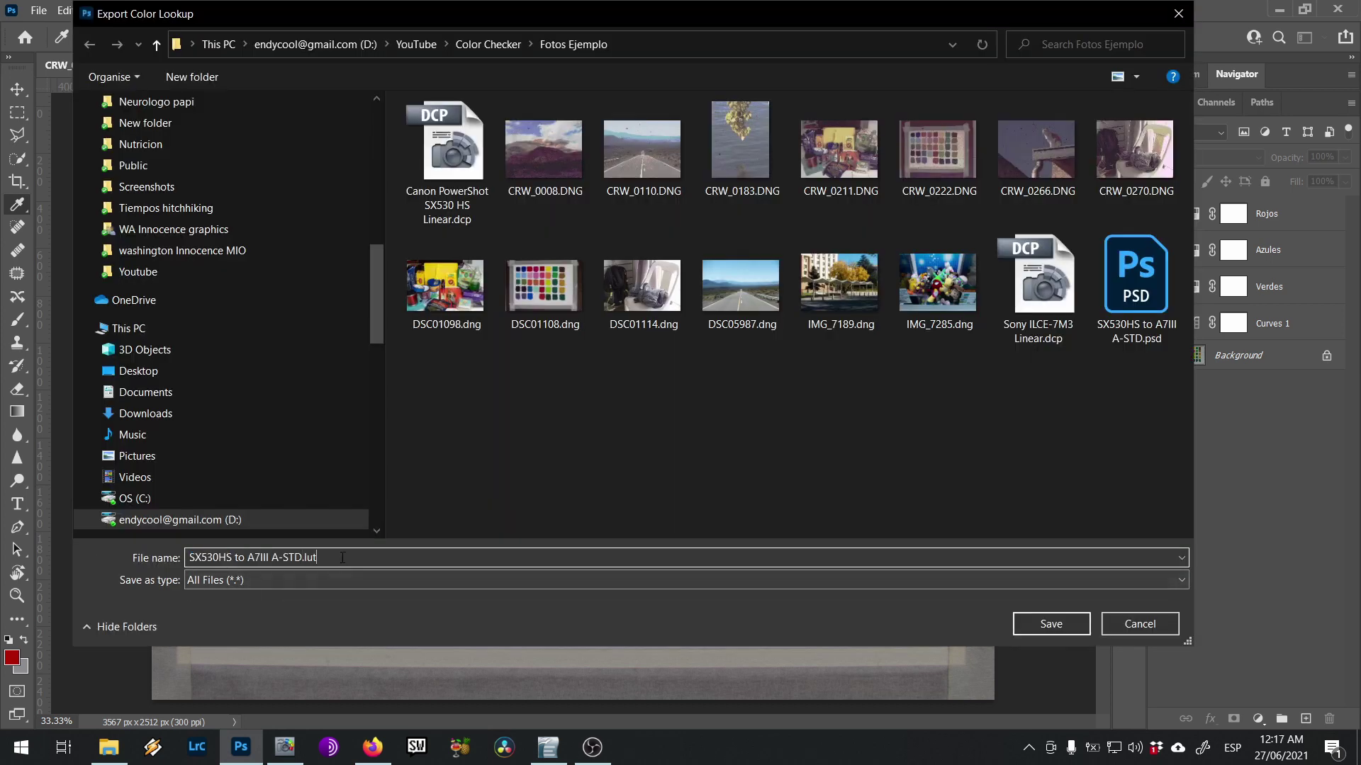
click(1075, 634)
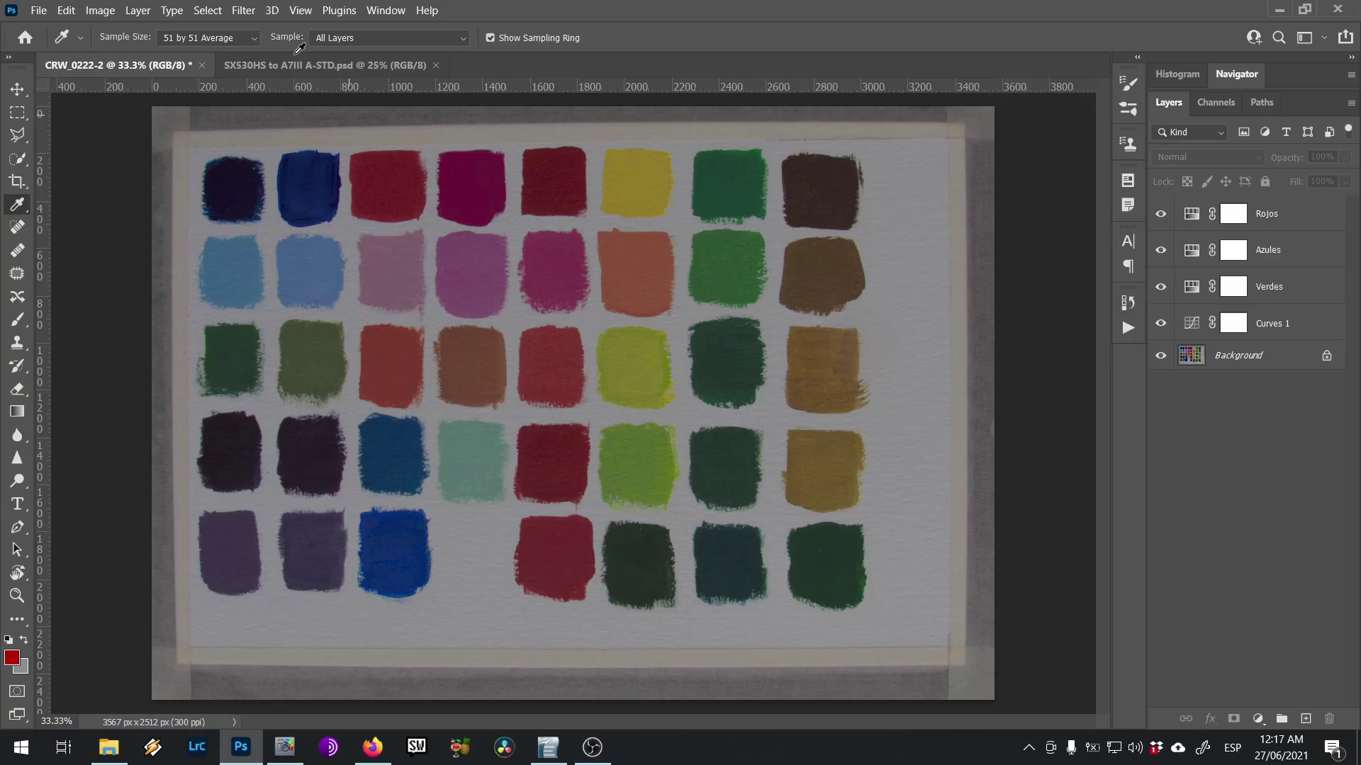
Open the PSD's CAM A smart object in Camera Raw and begin a new profile named "A7III A-STD LINEAR"
click(290, 67)
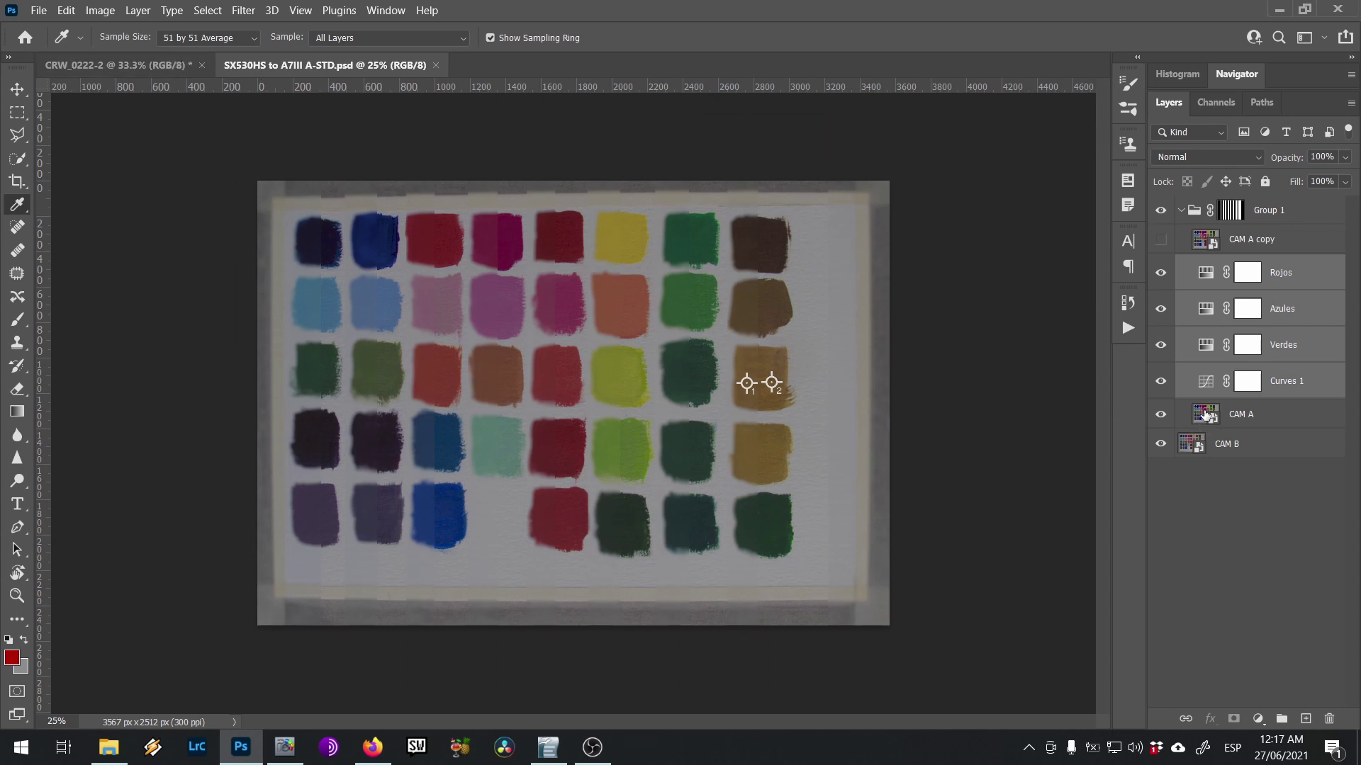
double_click(1205, 419)
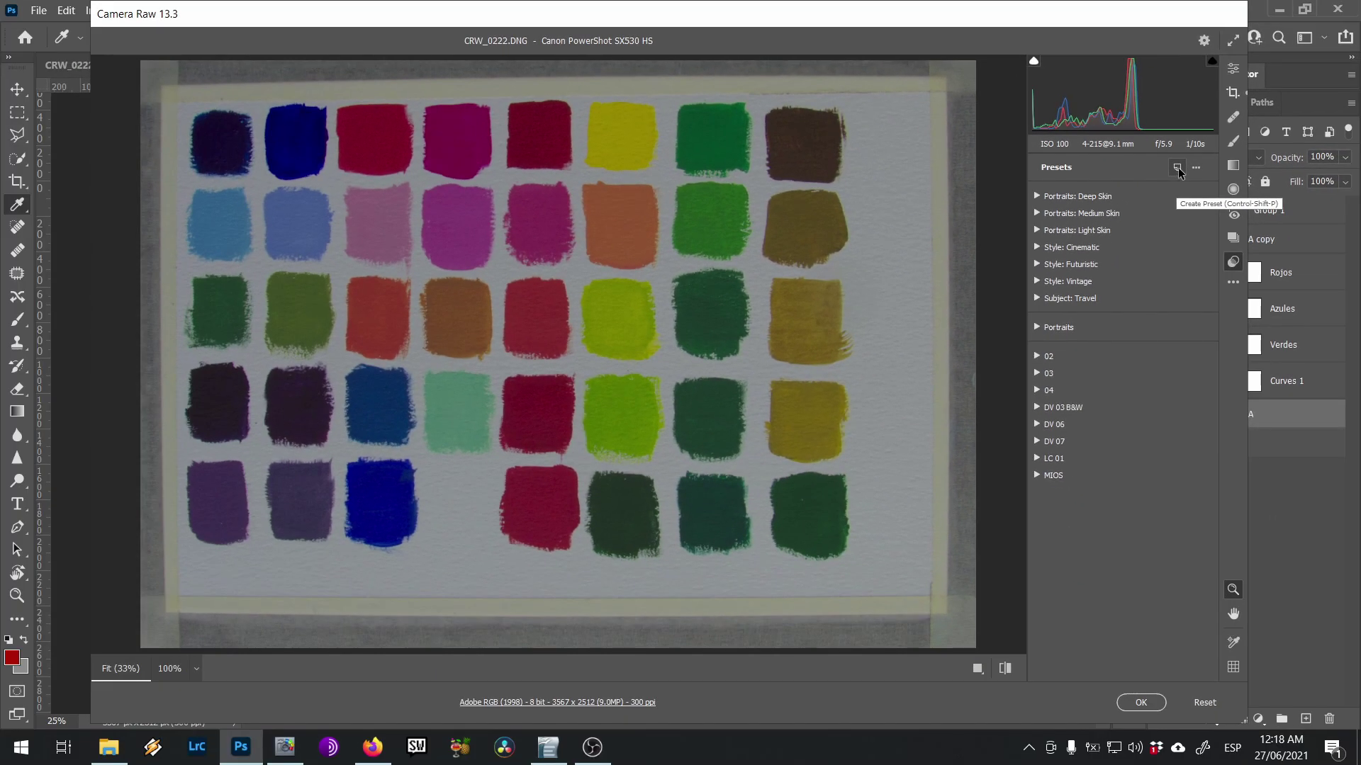
alt+click(1177, 168)
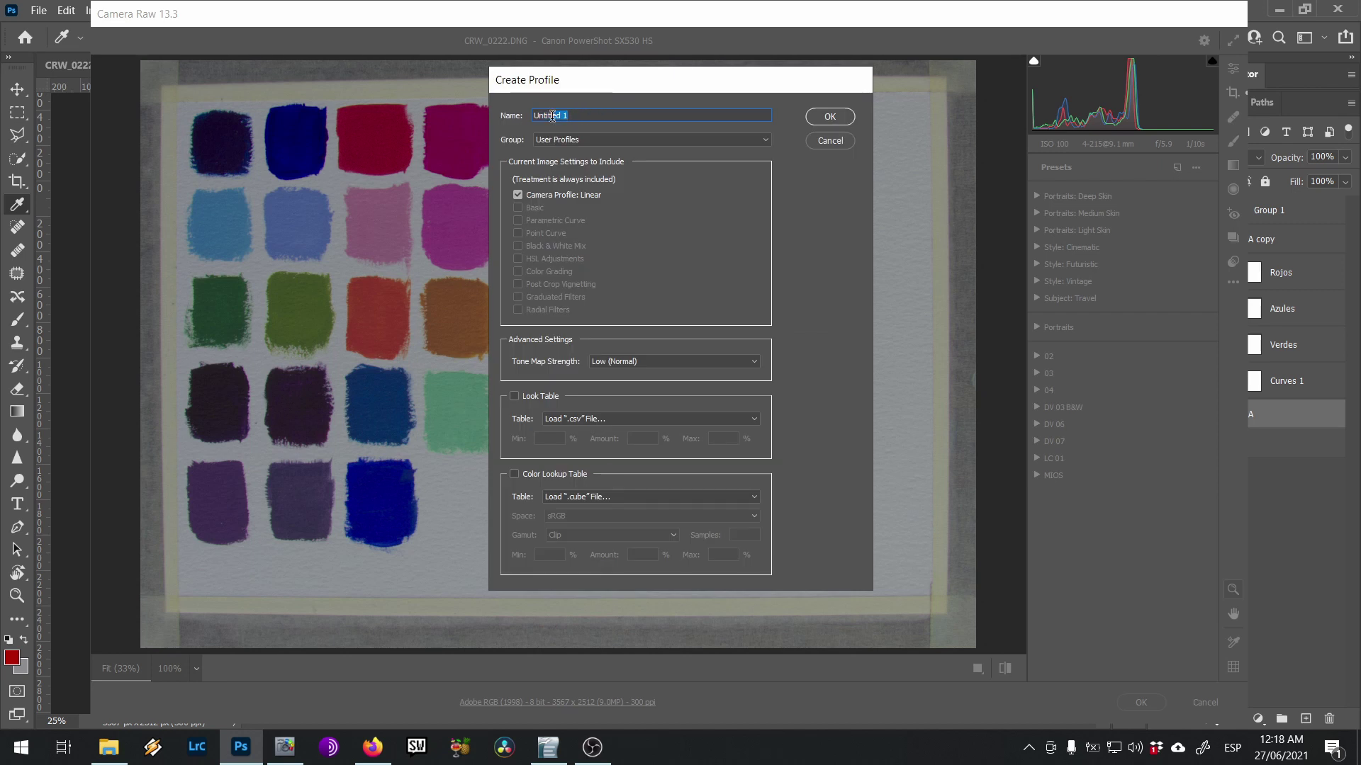
key(ctrl+v)
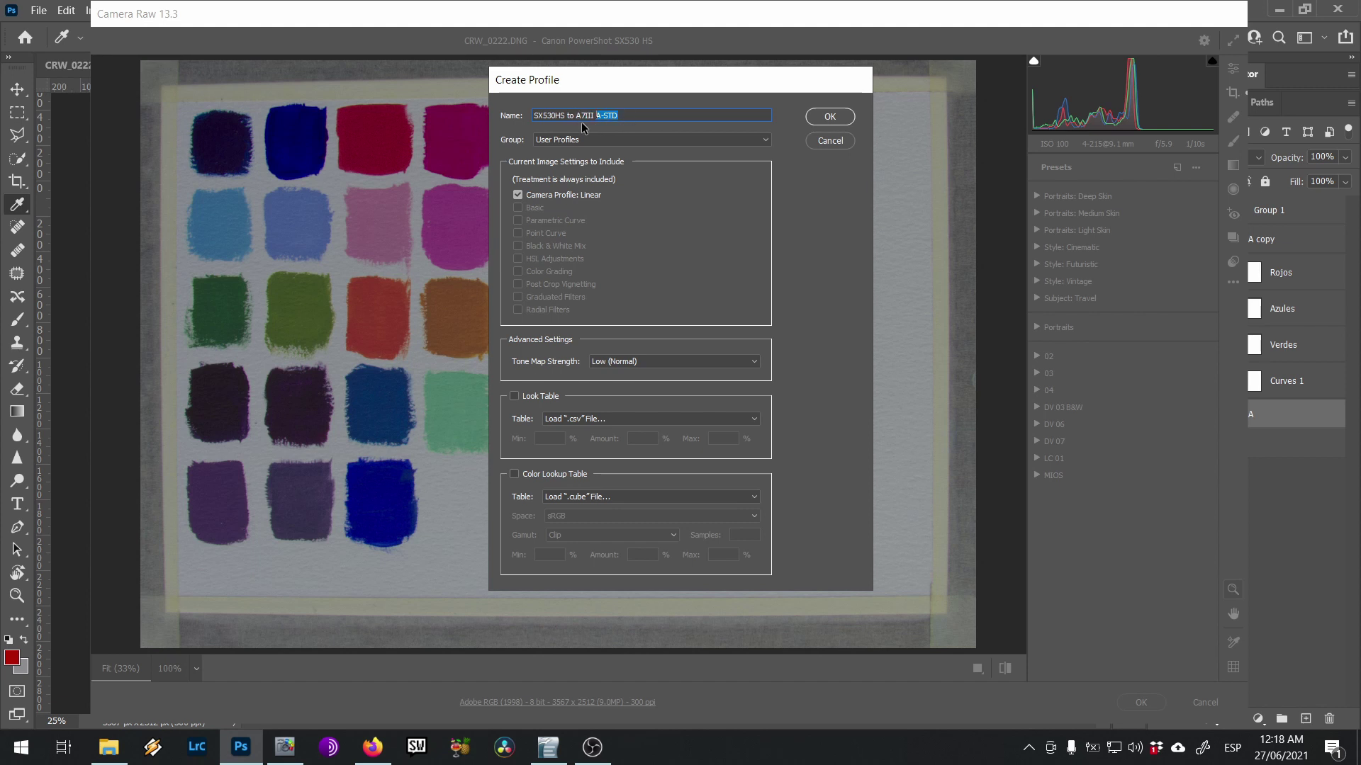
drag(578, 115, 491, 117)
key(BackSpace)
text(LINEAR)
Load "SX530HS to A7III A-STD.CUBE" as the profile's Color Lookup Table and create the profile
click(512, 477)
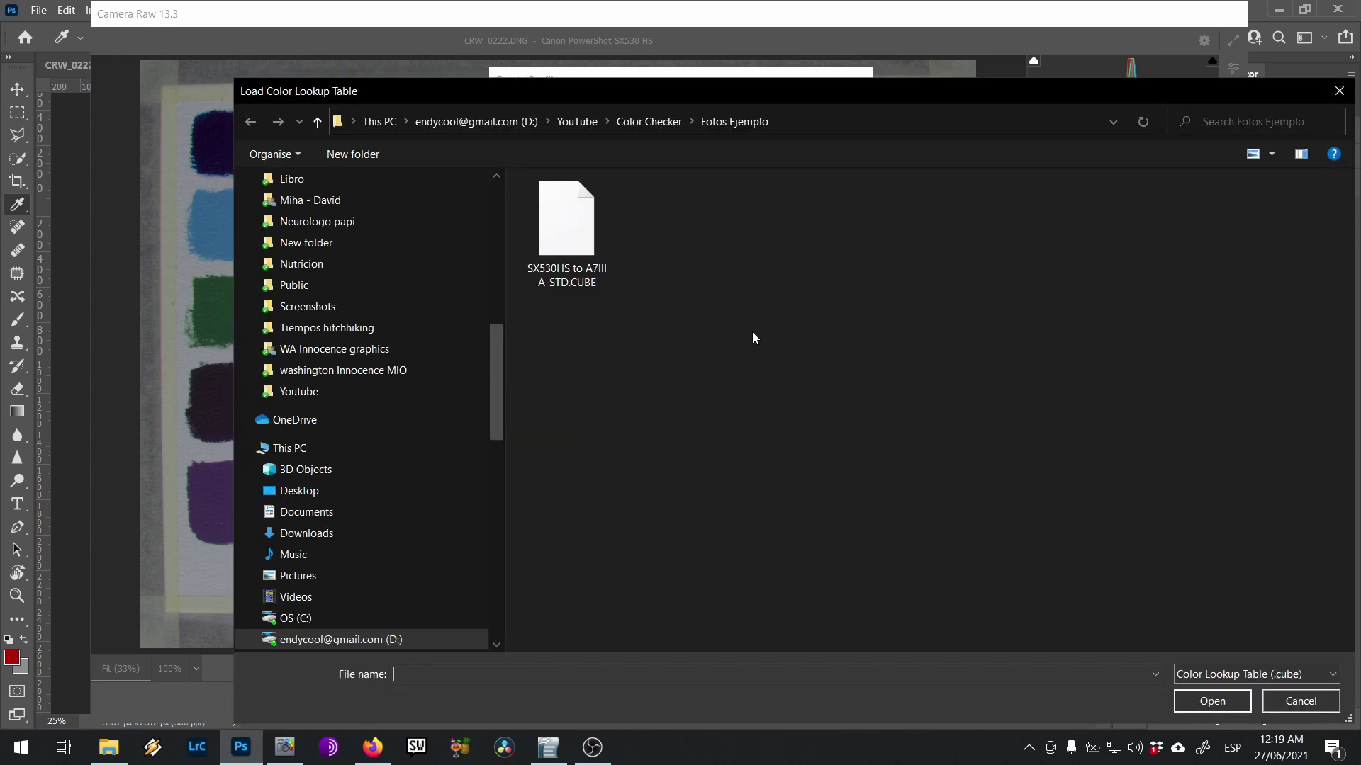
double_click(580, 233)
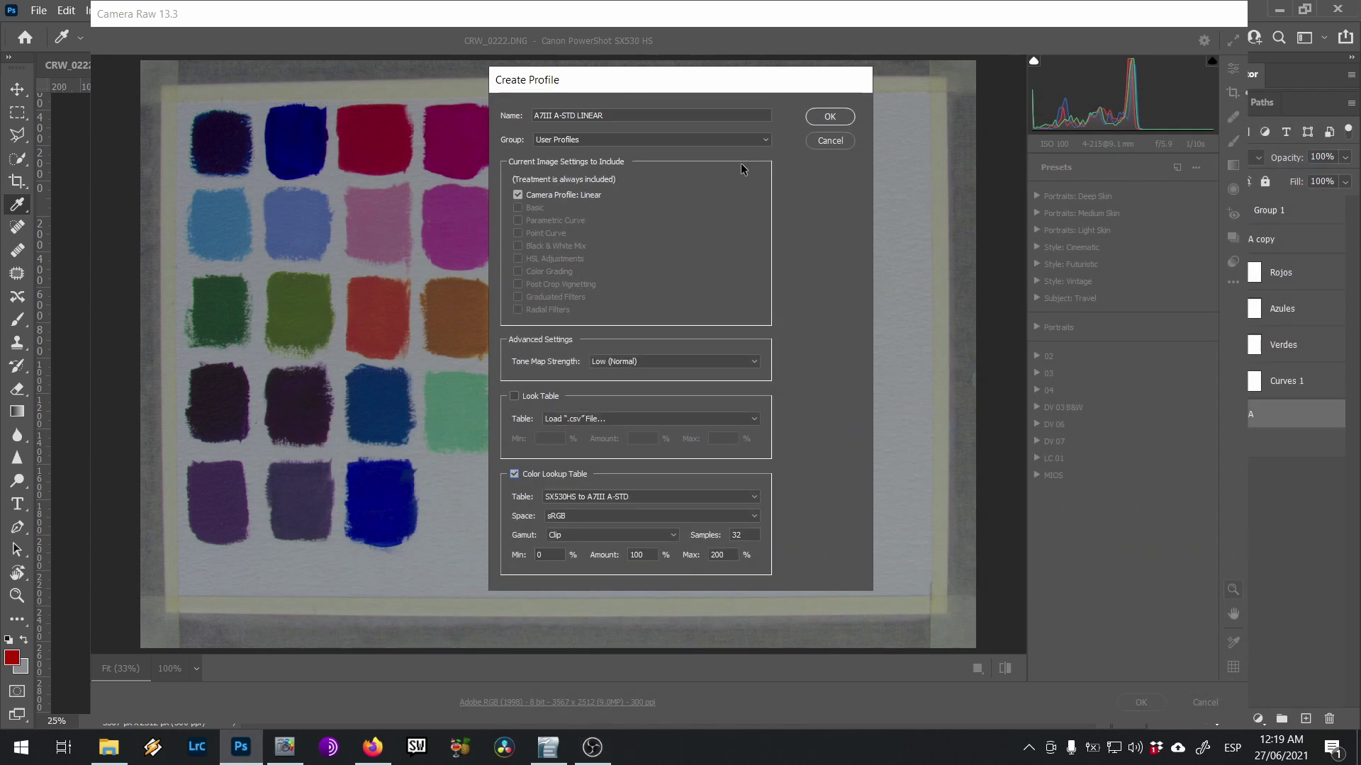
click(837, 119)
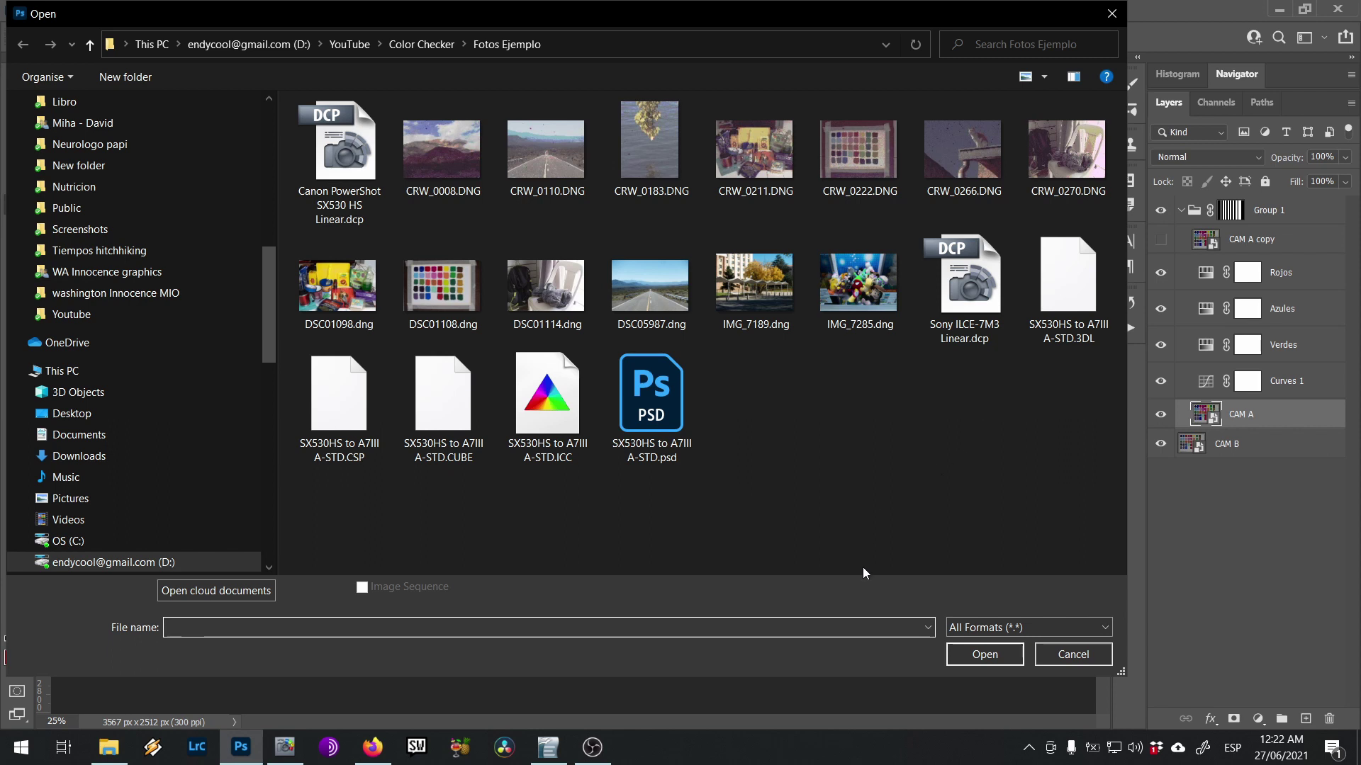
Open DSC01114.dng with the Adobe Standard profile as a smart object
double_click(544, 305)
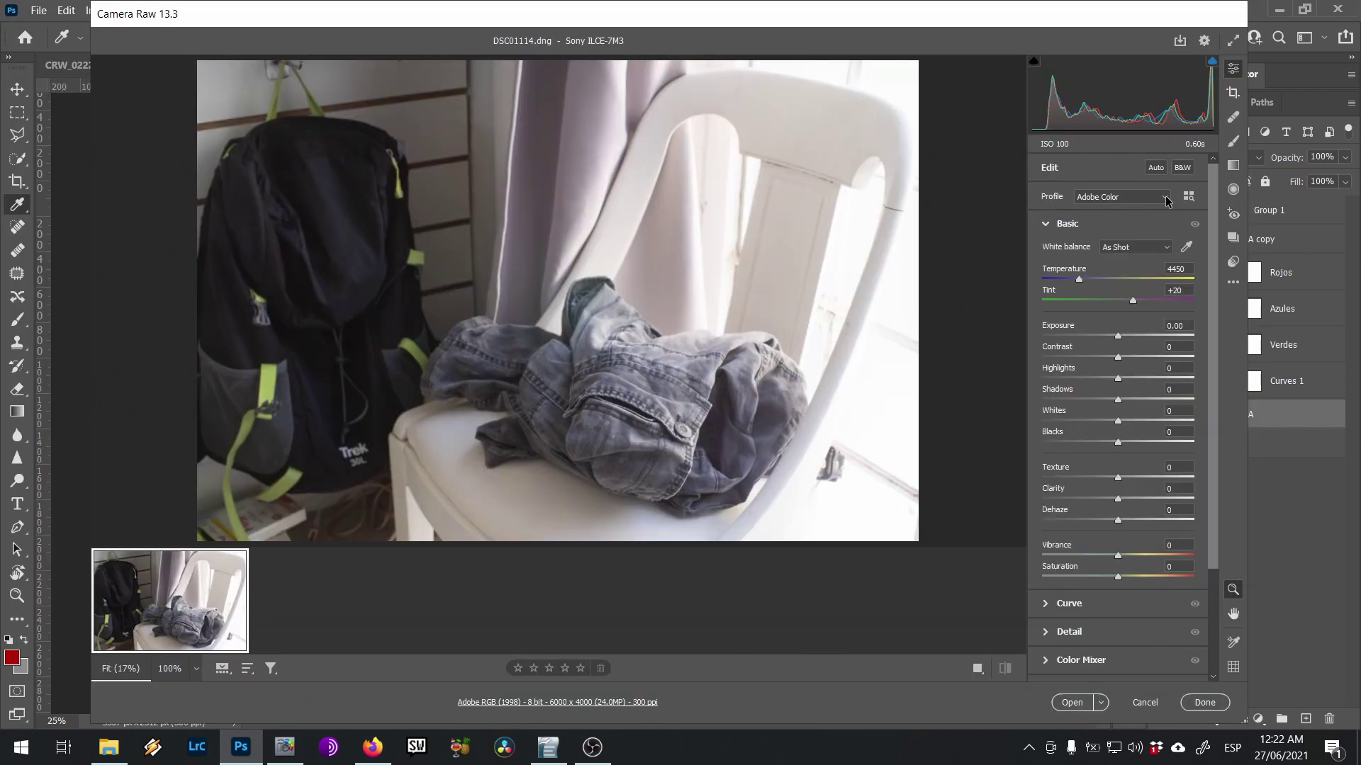
click(1166, 198)
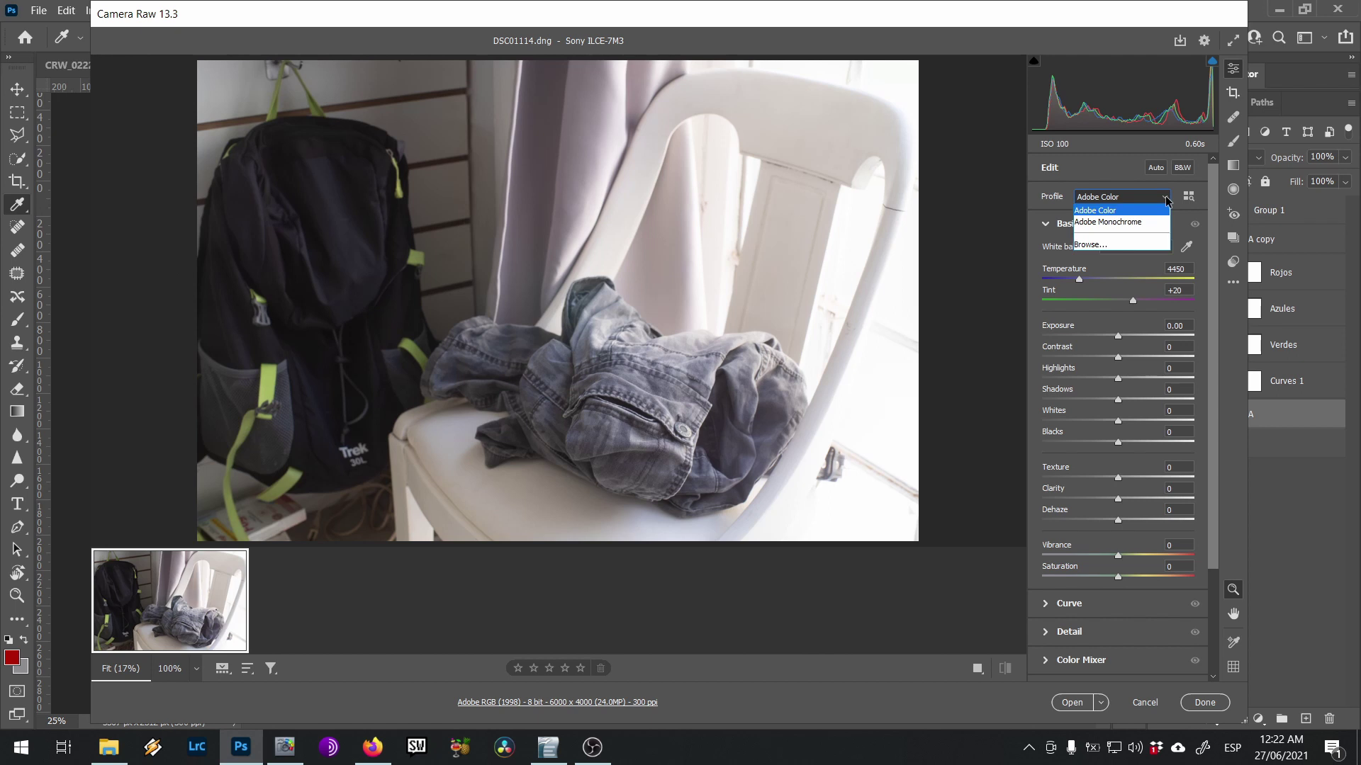
click(1102, 248)
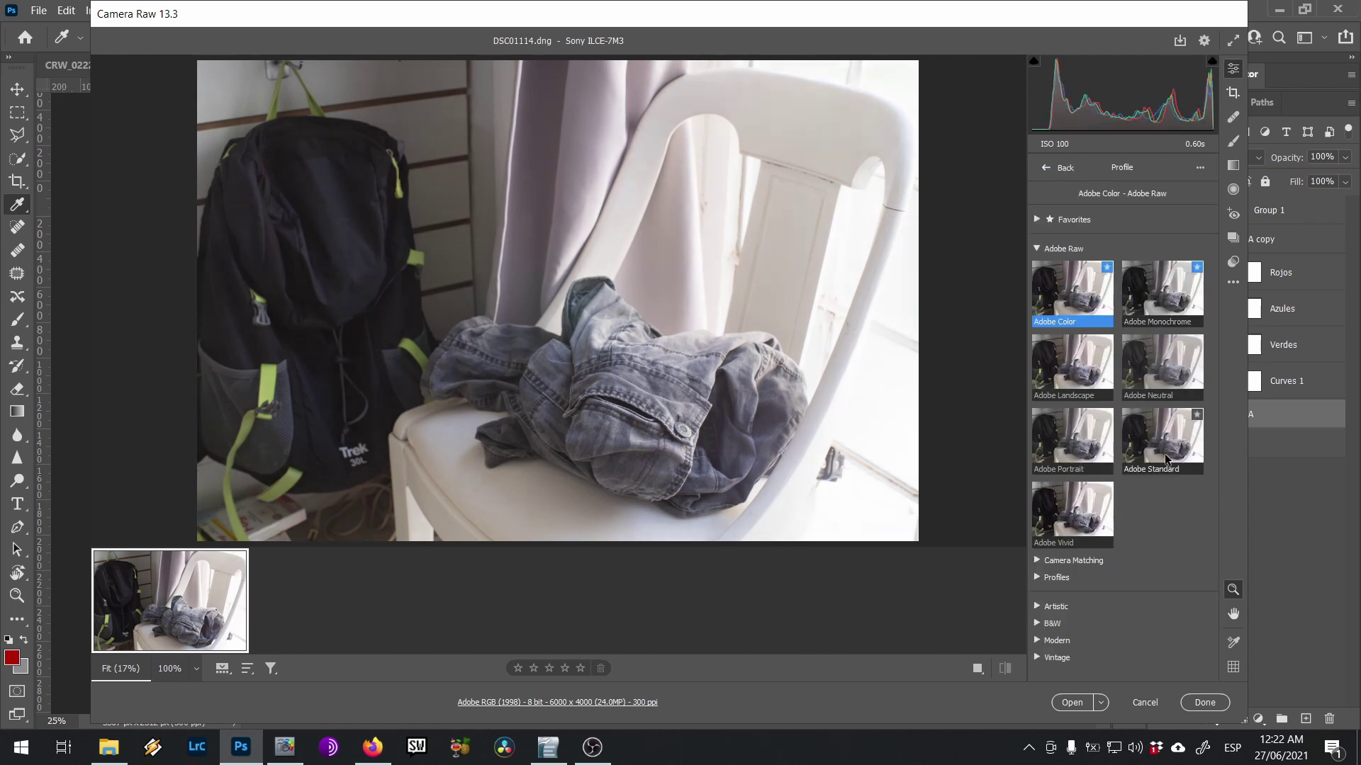
click(1165, 459)
click(1100, 703)
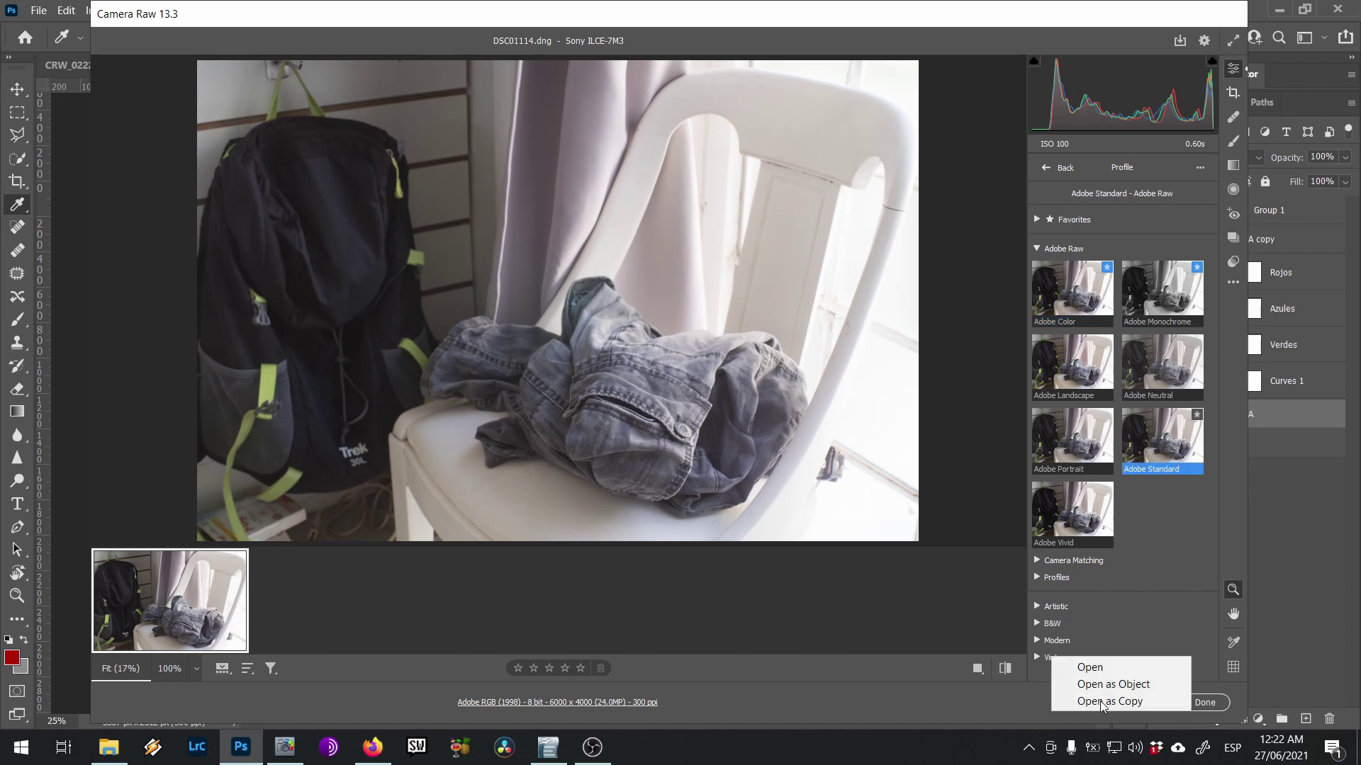
click(1106, 685)
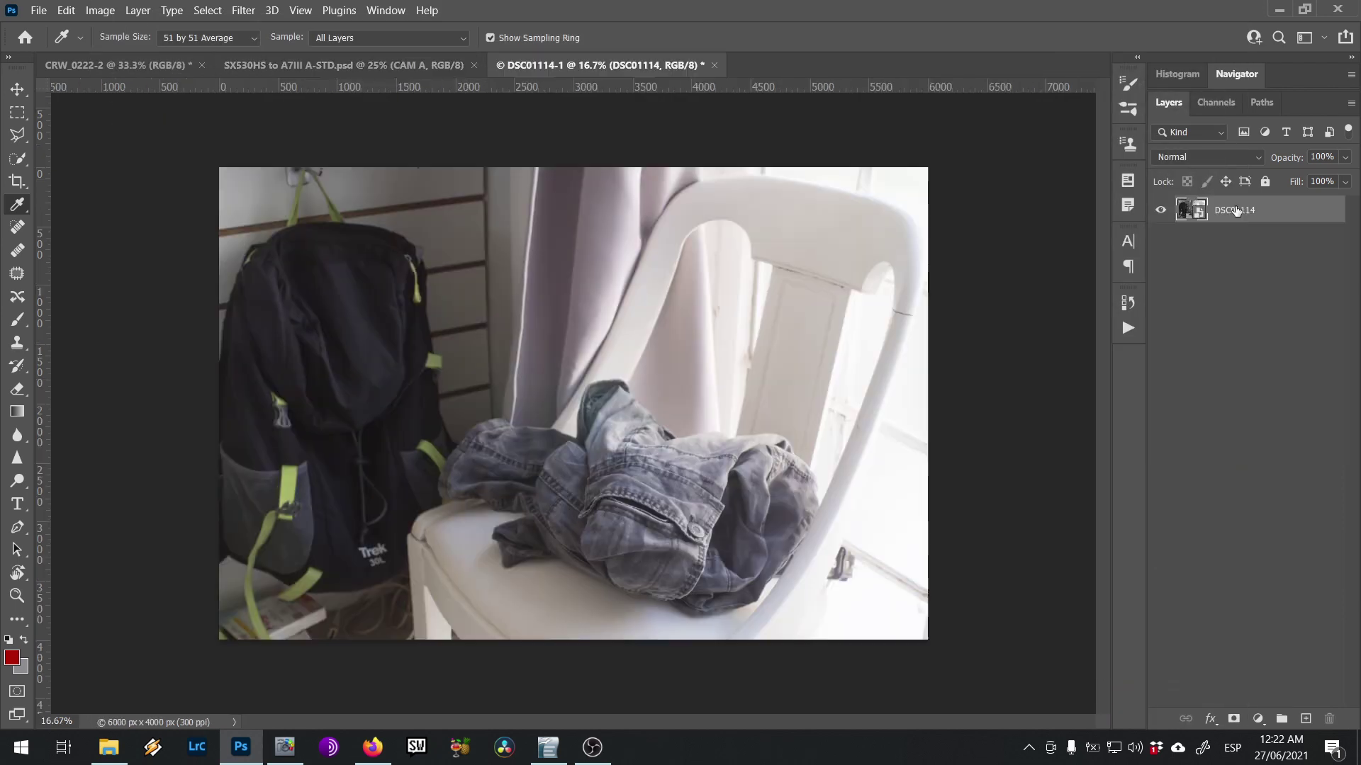
Rename the DSC01114 layer as CAM B
double_click(1235, 211)
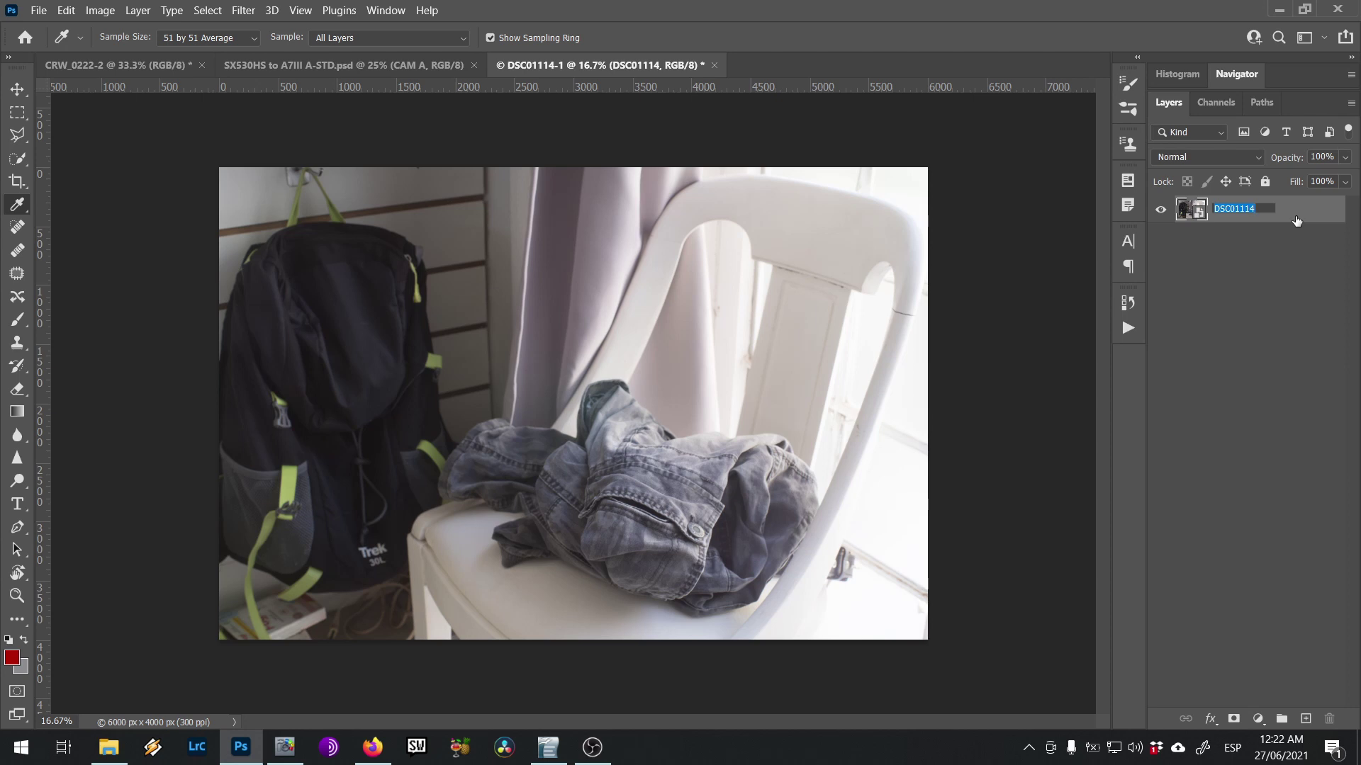
text(CAM B)
key(Return)
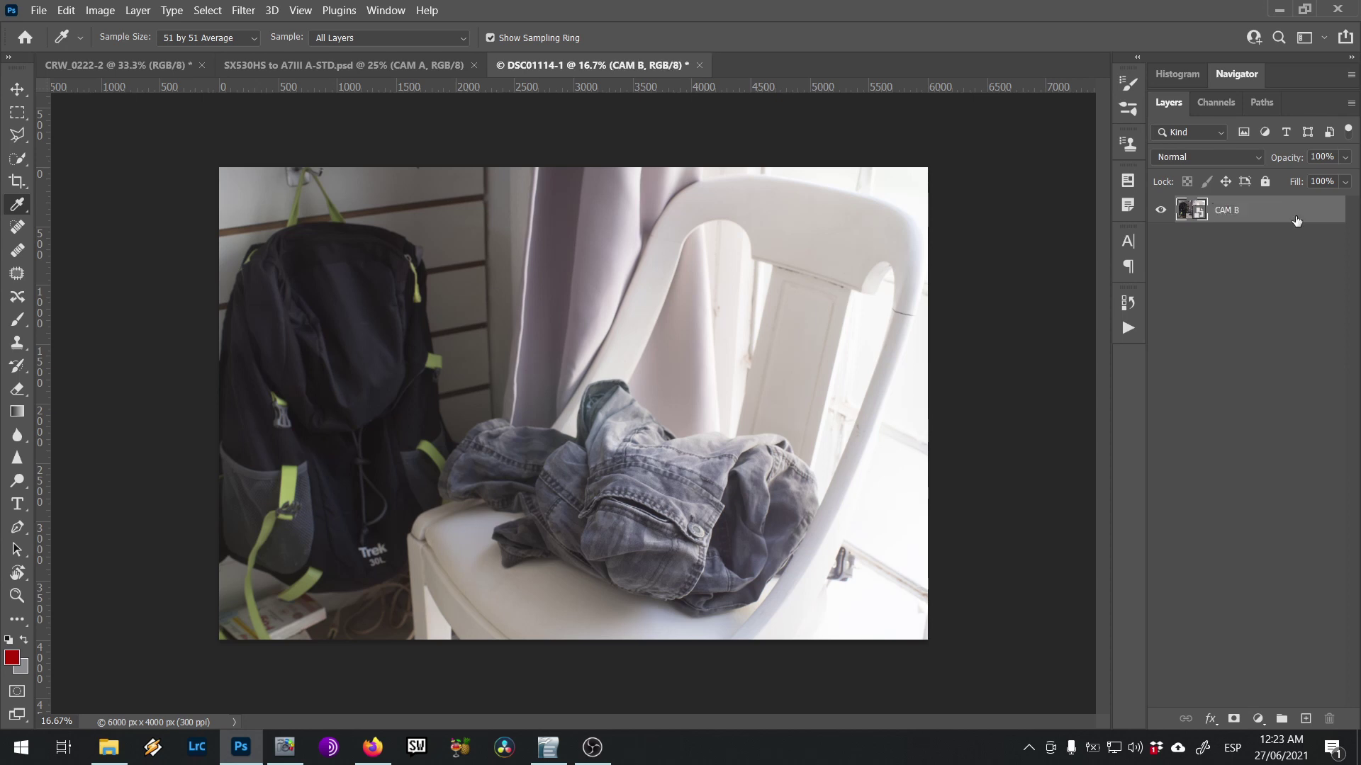
Place CRW_0270.DNG into the DSC01114 document, developed with the user profile A7III A-STD LINEAR
key(alt+Tab)
drag(1019, 234, 533, 408)
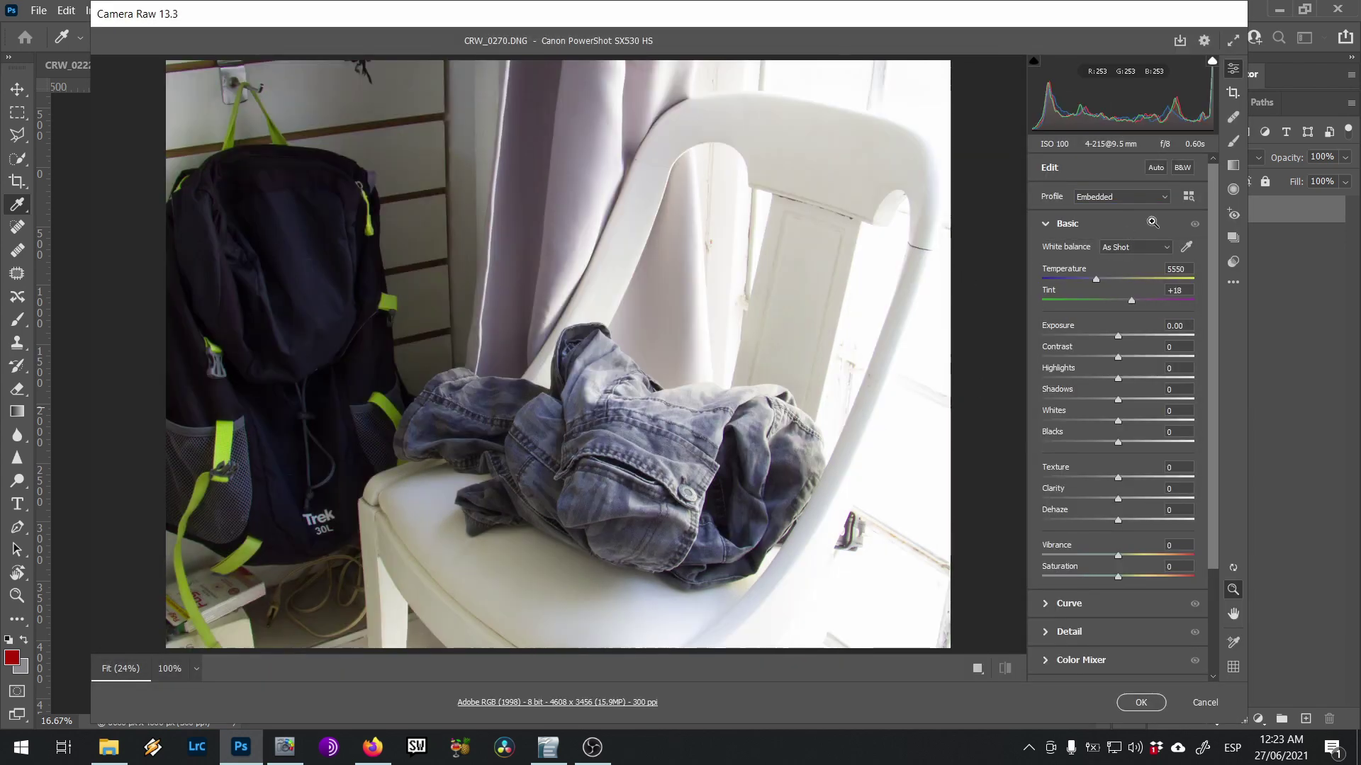
click(1189, 198)
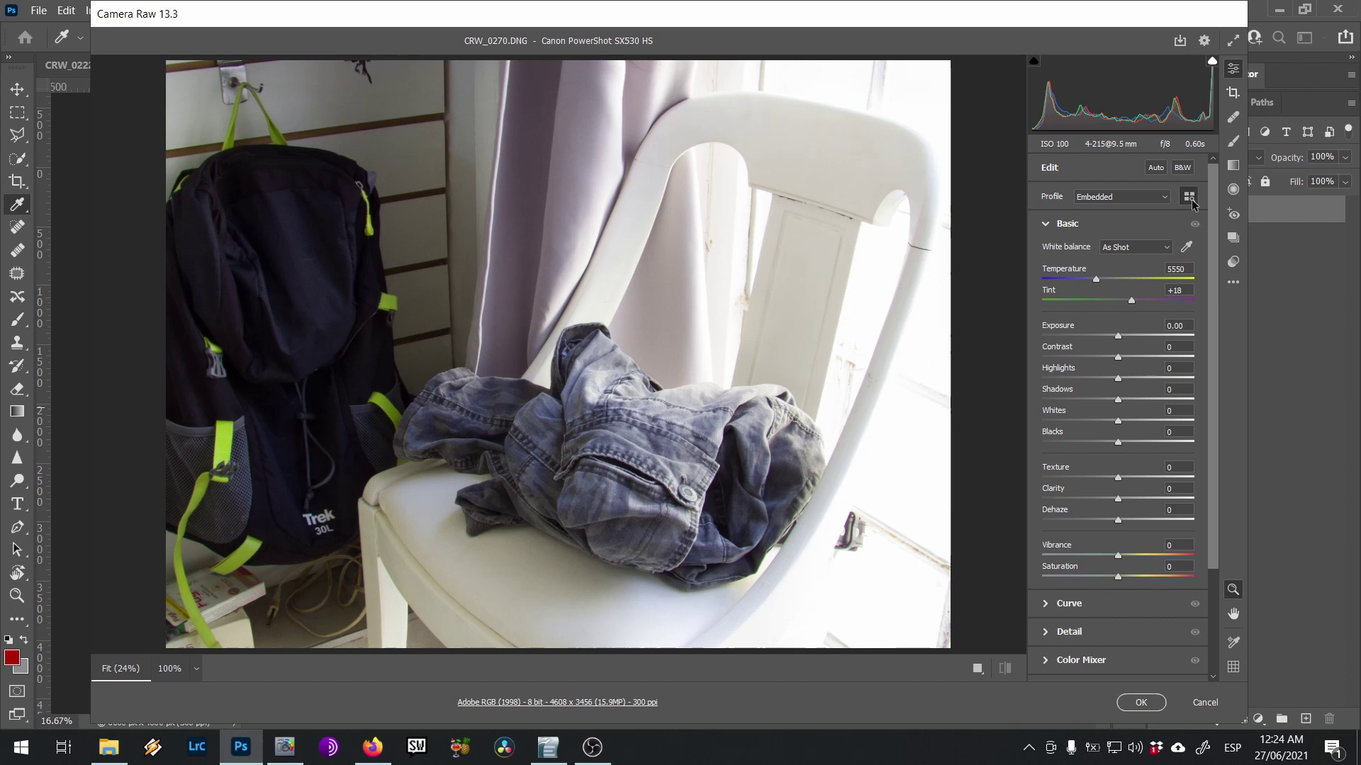
scroll(1148, 382, down, 5)
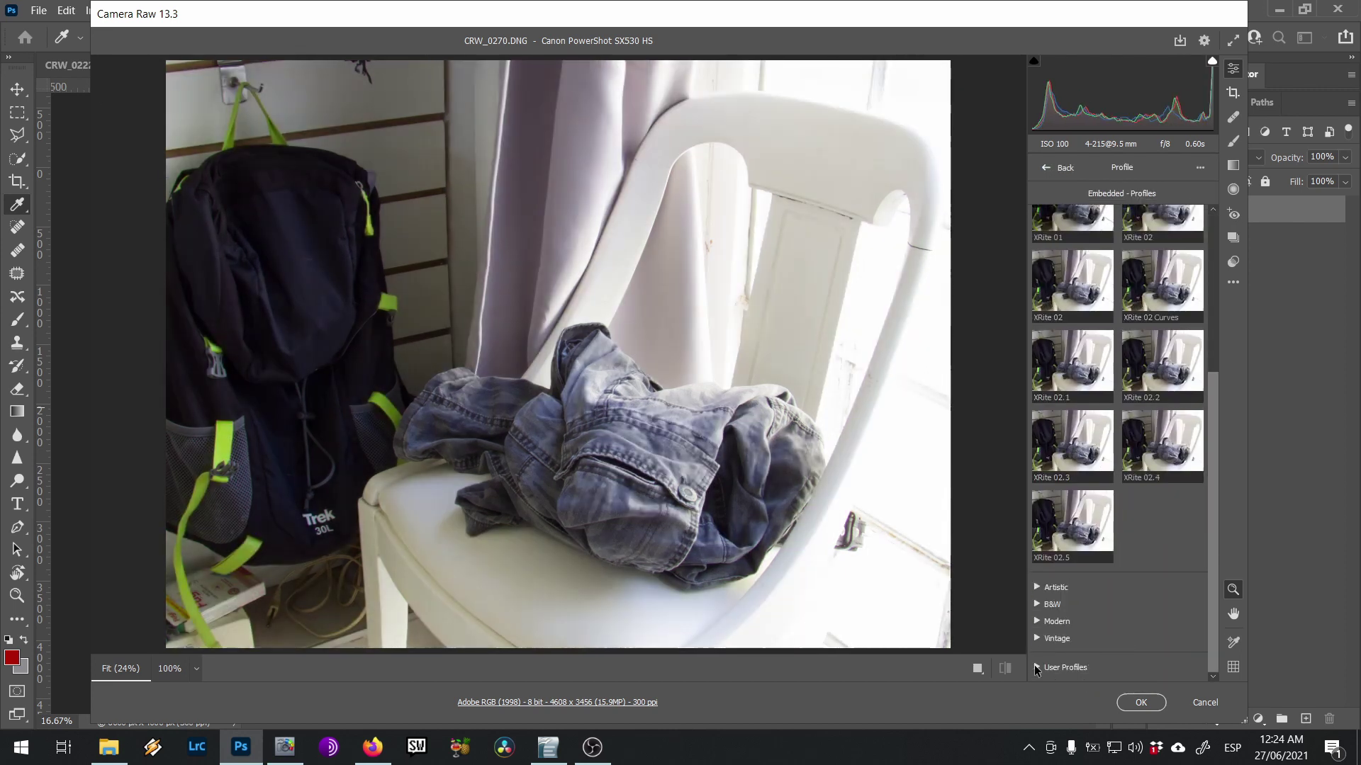
click(1036, 668)
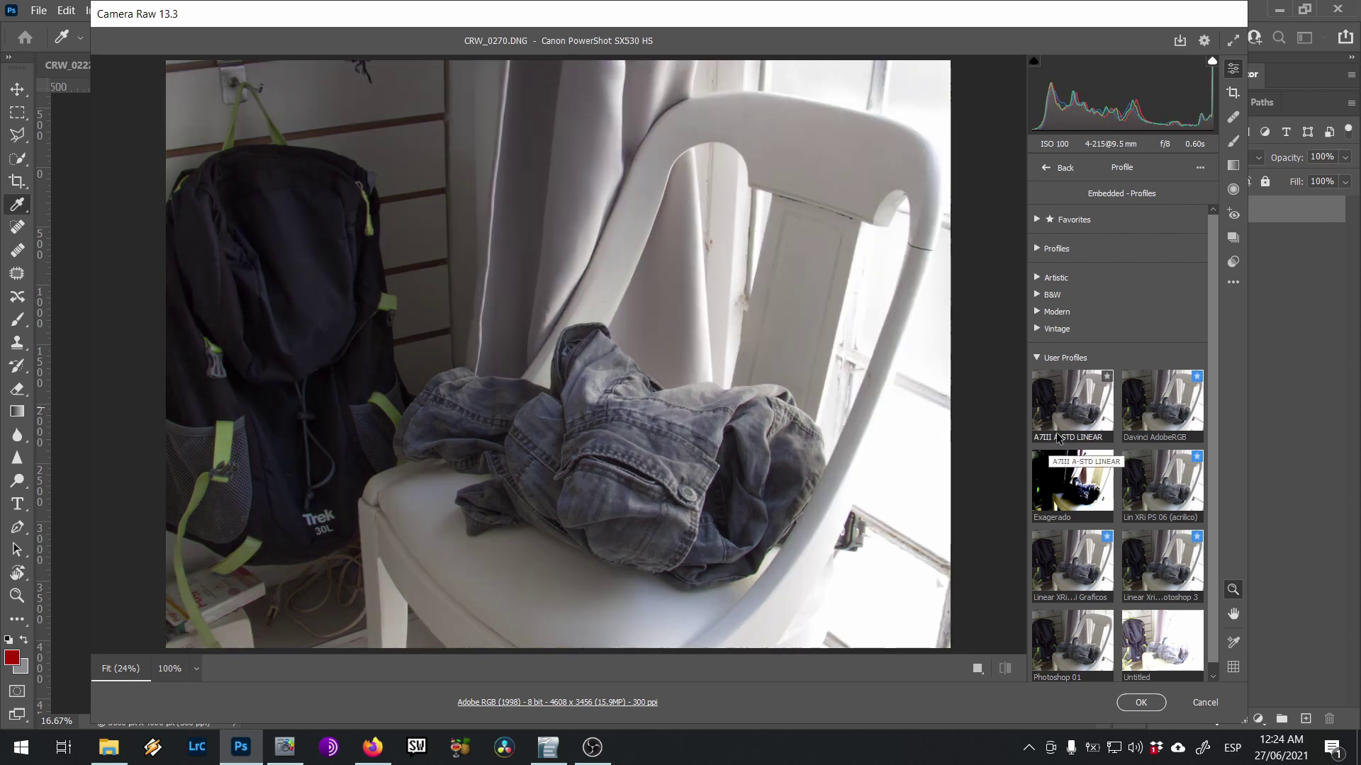
click(1057, 438)
key(Return)
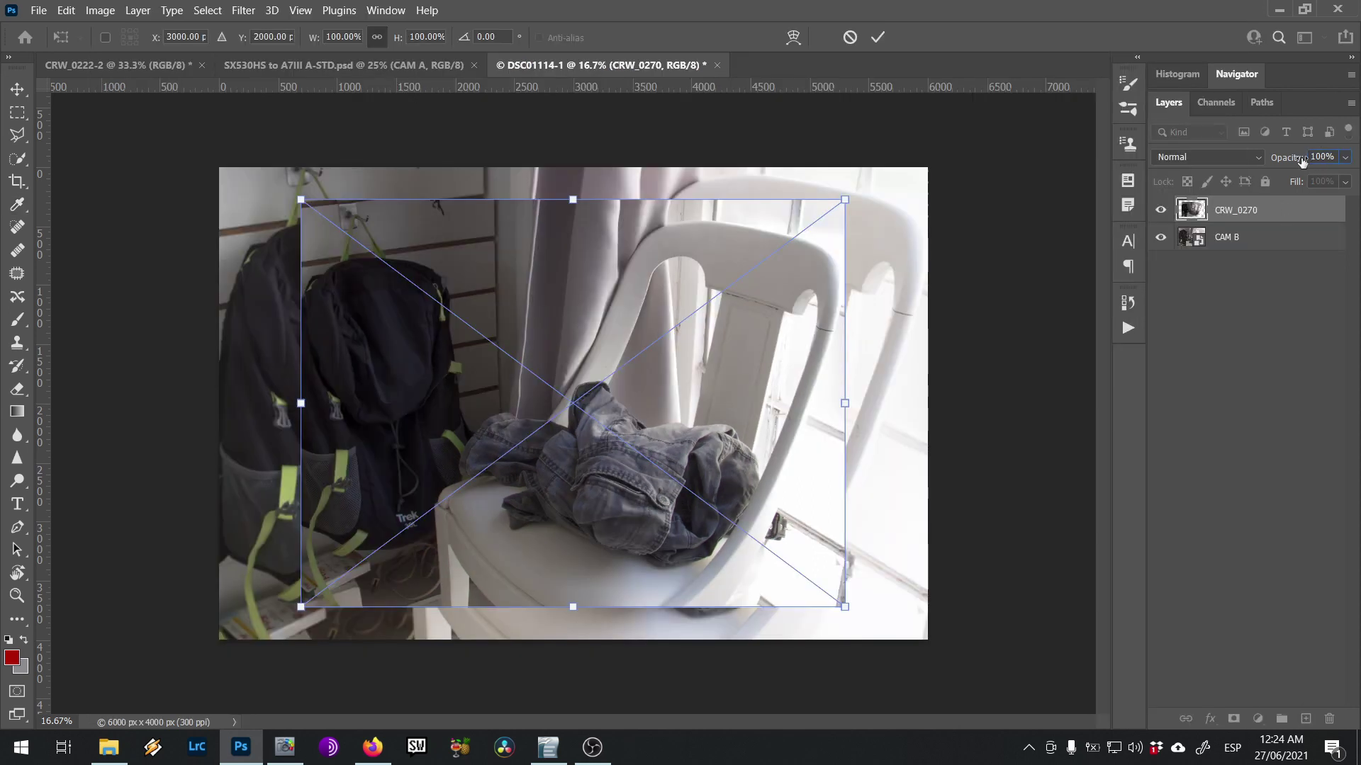
Set CRW_0270's opacity to 50% and scale it to about 128%, aligning its chair and backpack with CAM B
drag(1301, 162, 1265, 163)
drag(301, 607, 206, 687)
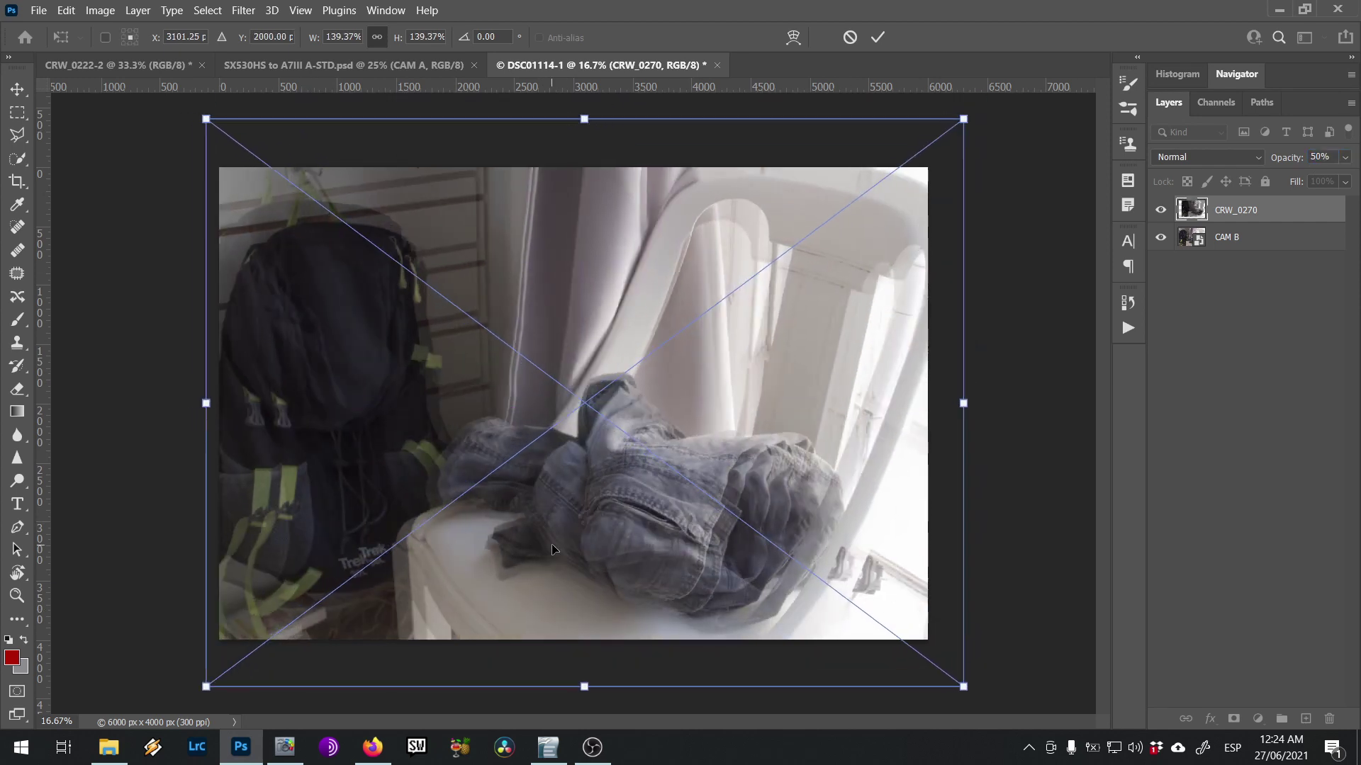
drag(963, 119, 945, 138)
drag(205, 687, 235, 671)
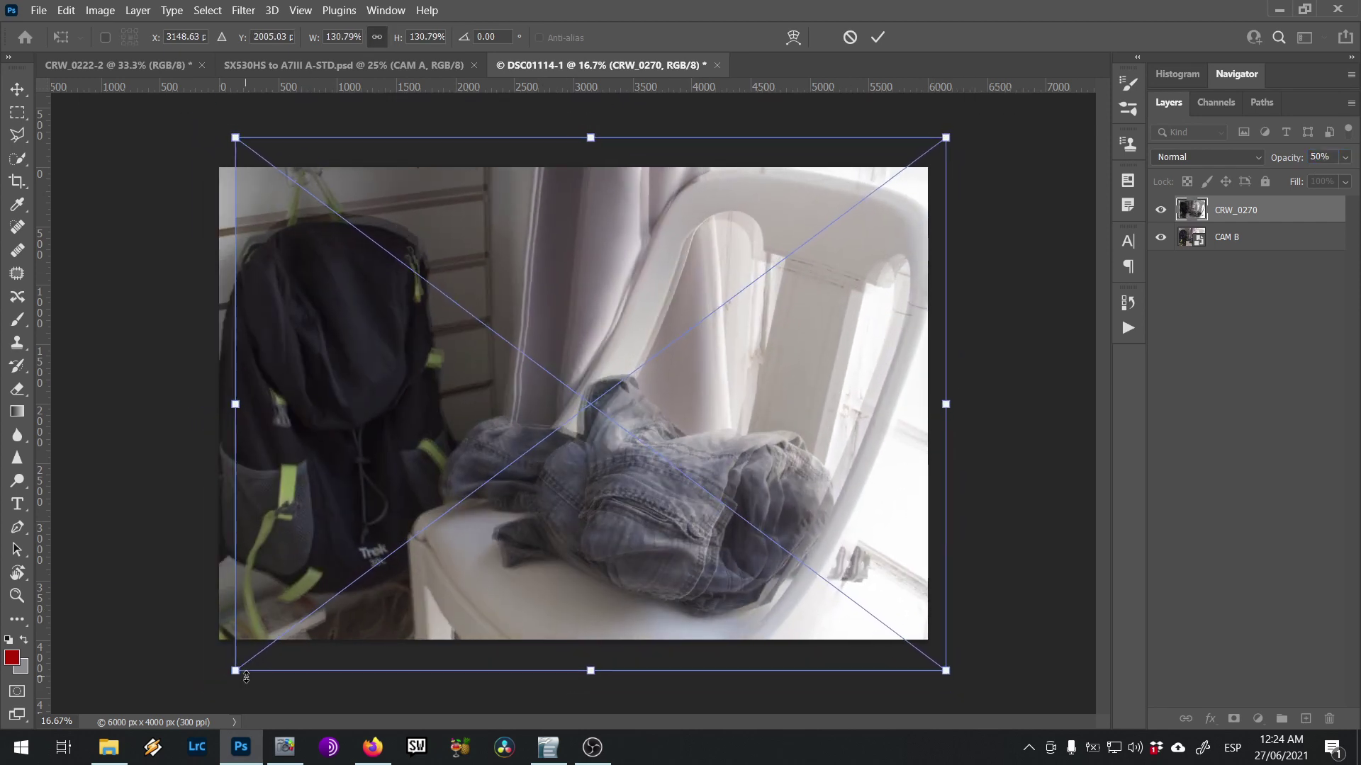
drag(947, 674, 932, 670)
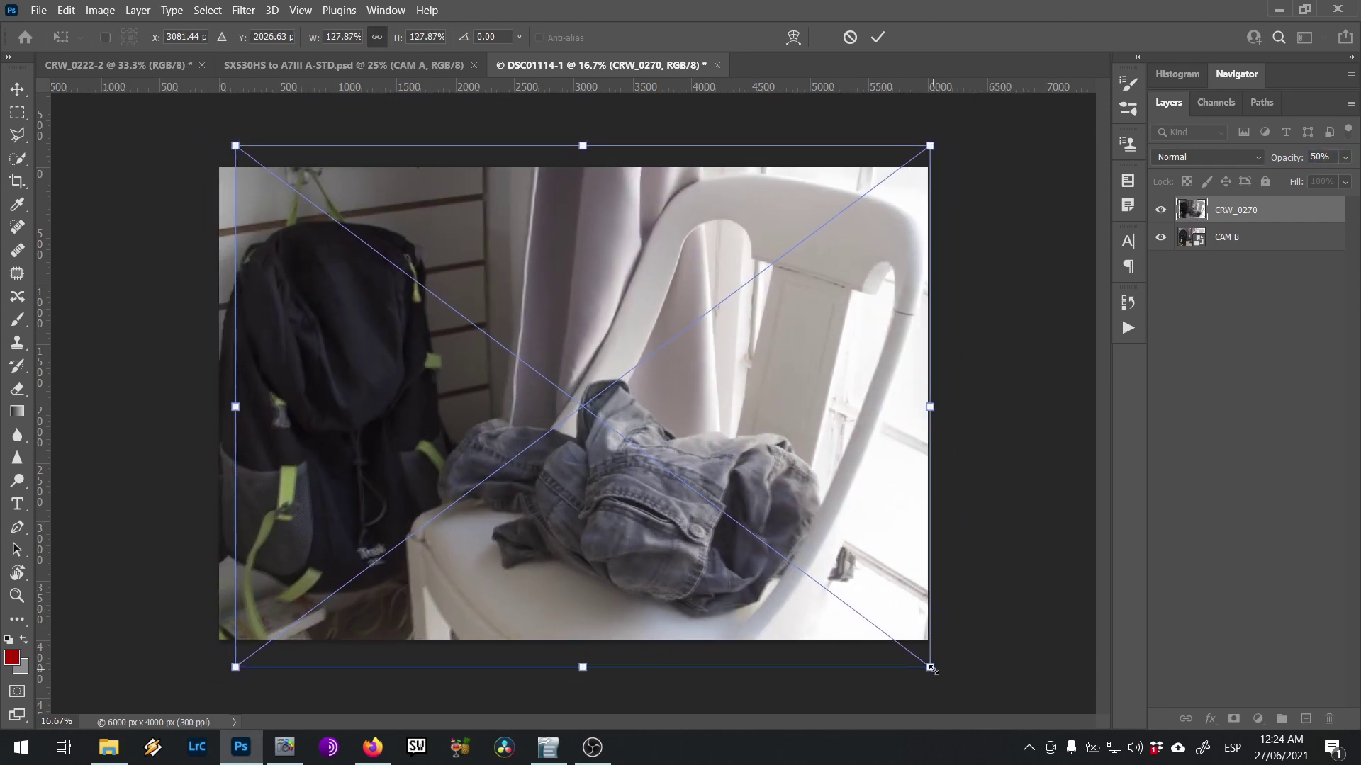
Rename the CRW_0270 layer as CAM A
double_click(1253, 211)
text(CA)
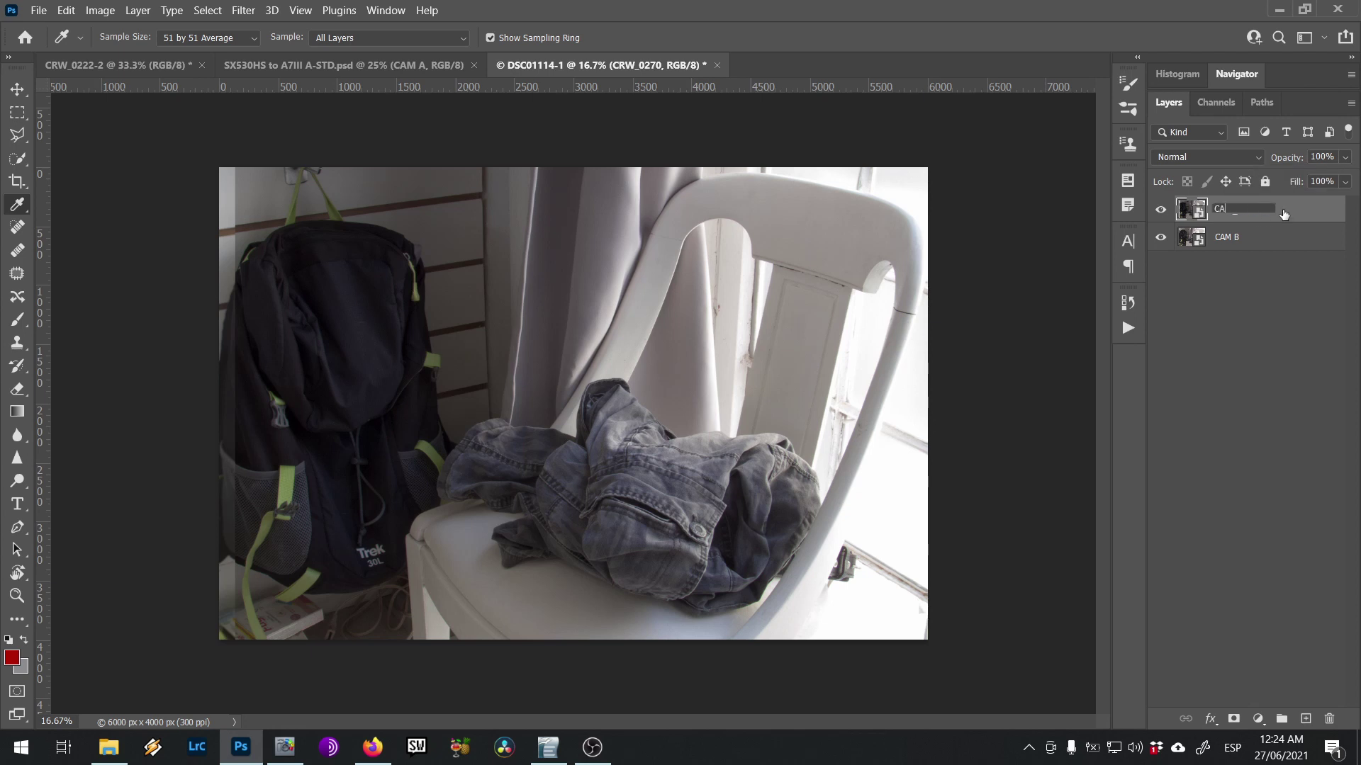
text(M A)
key(Return)
Put the CAM A layer in a group and set the group's blending mode to Normal
key(ctrl+g)
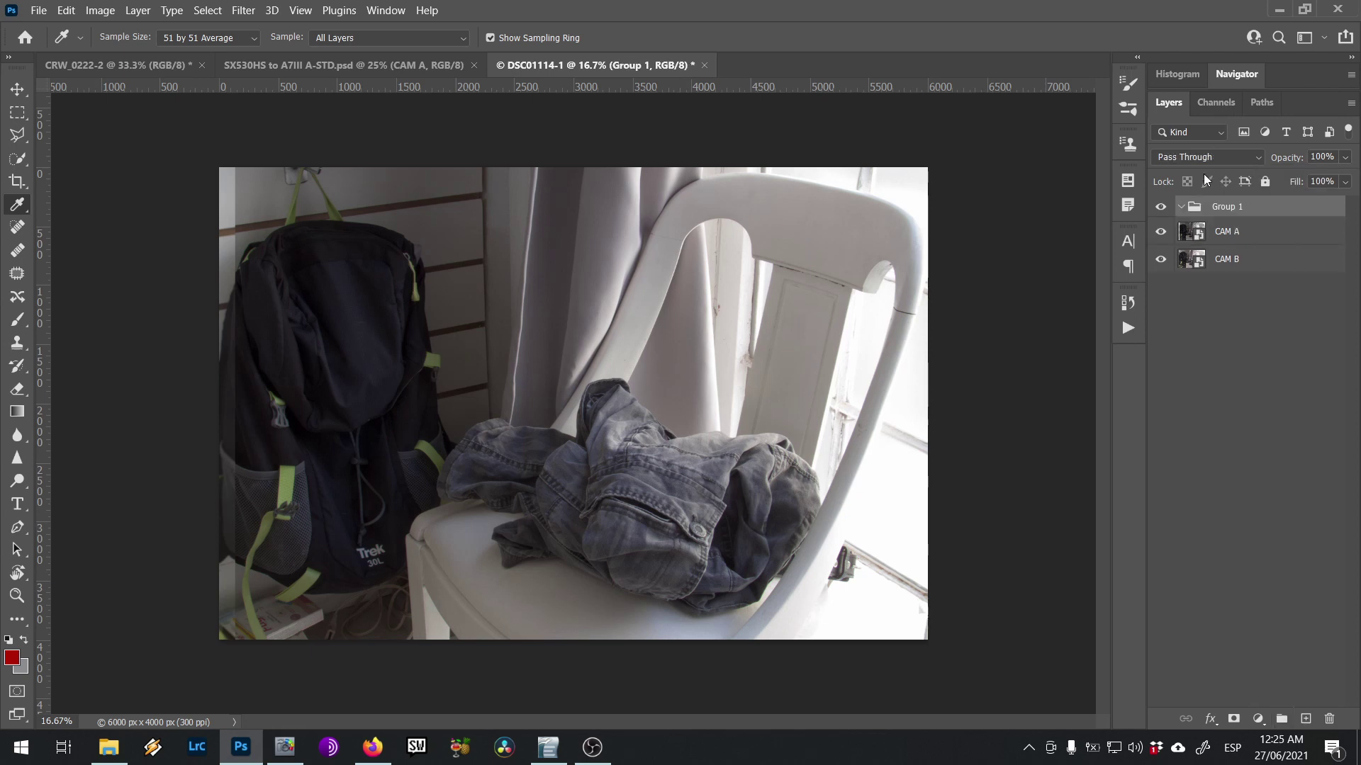
click(1242, 156)
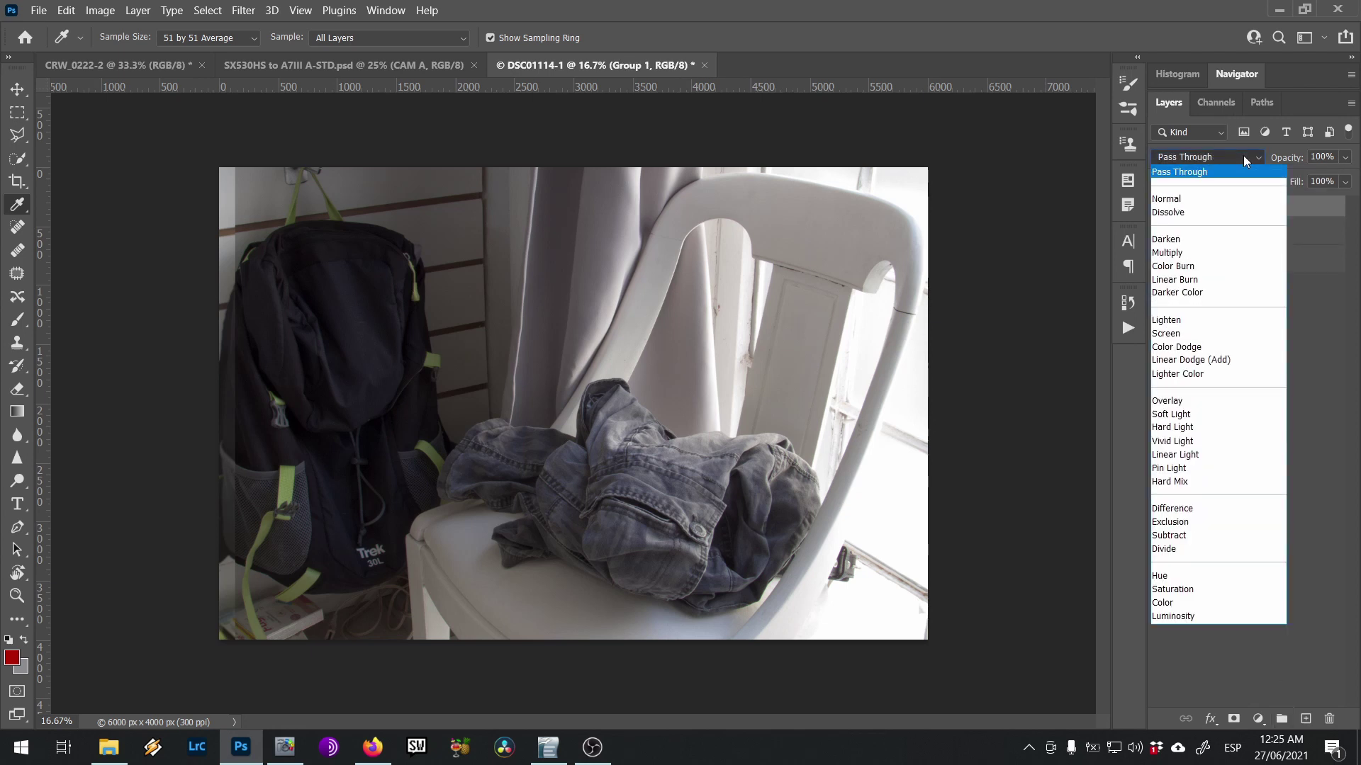
click(1183, 202)
Add a layer mask to the group and fill roughly its upper half with black to reveal CAM B there
click(1247, 231)
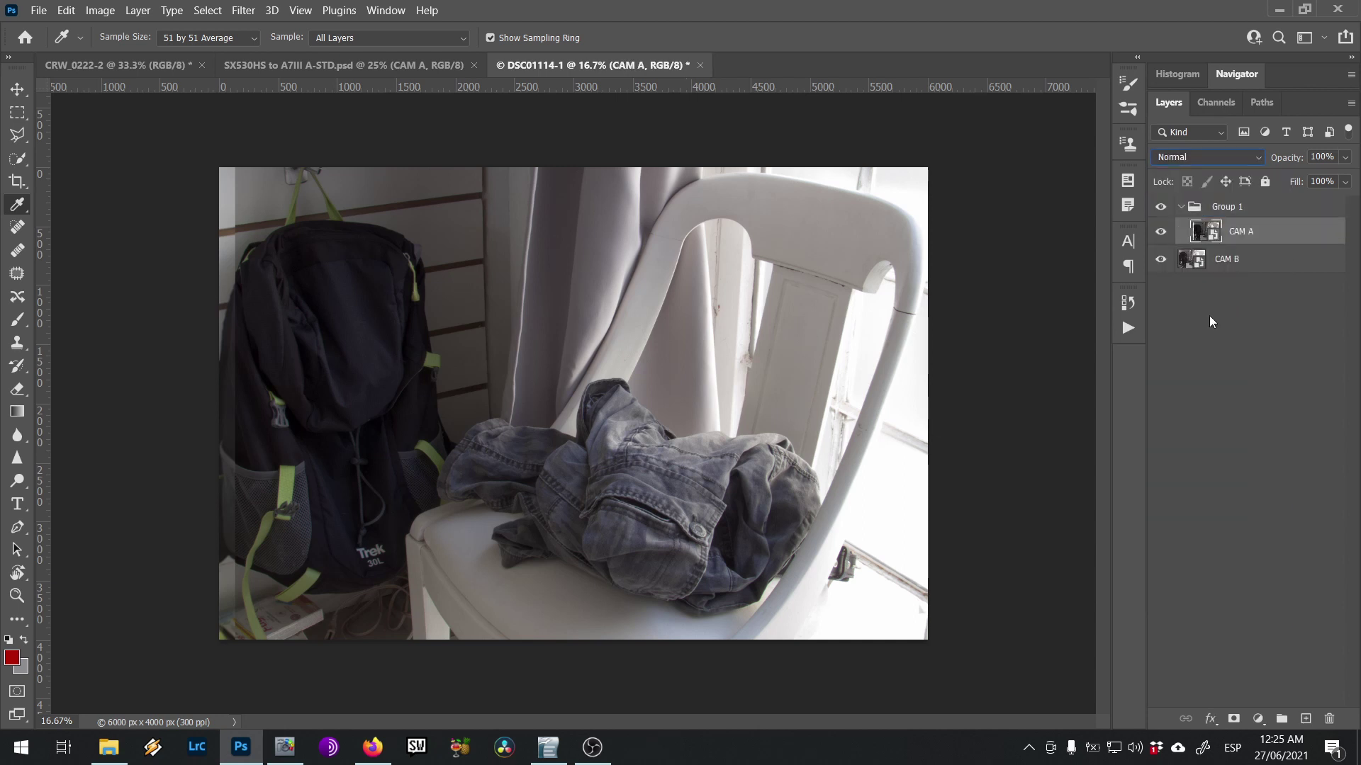
click(1240, 212)
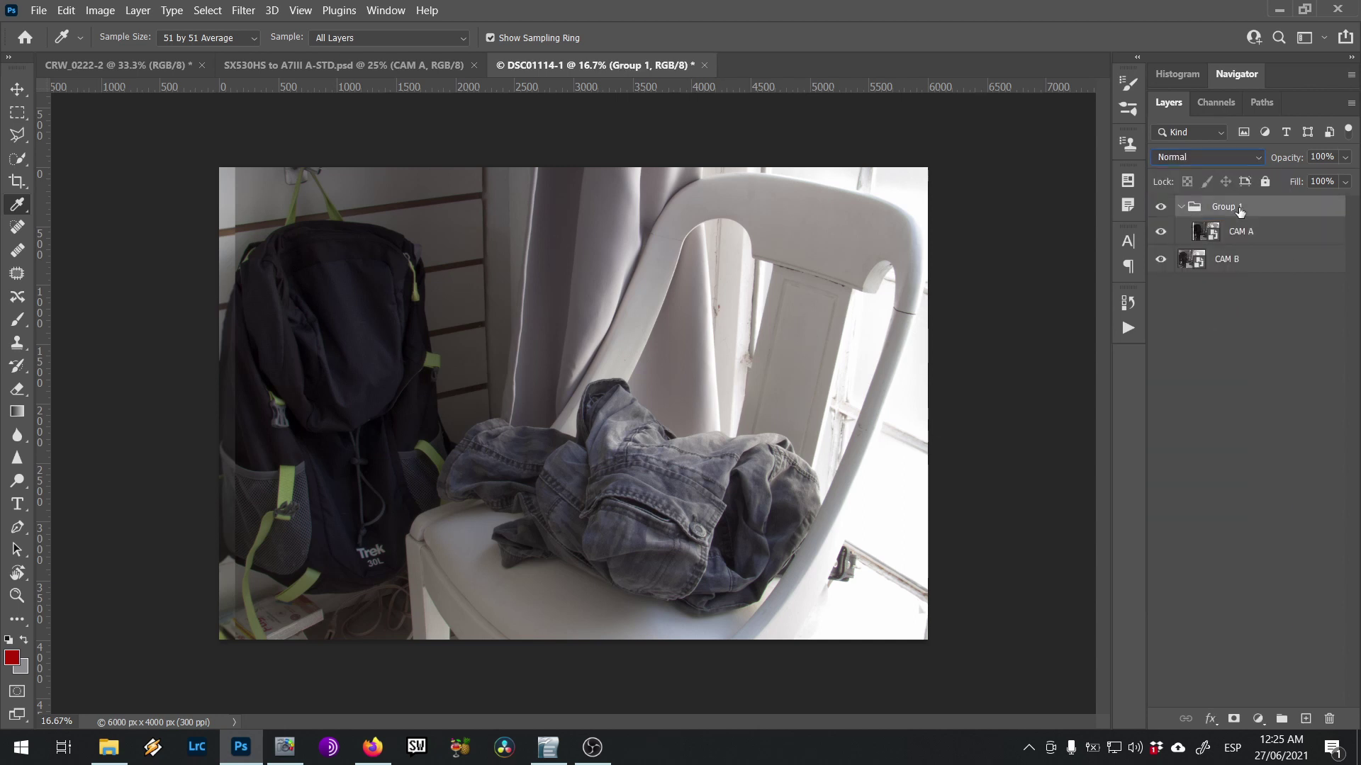
key(ctrl+shift+m)
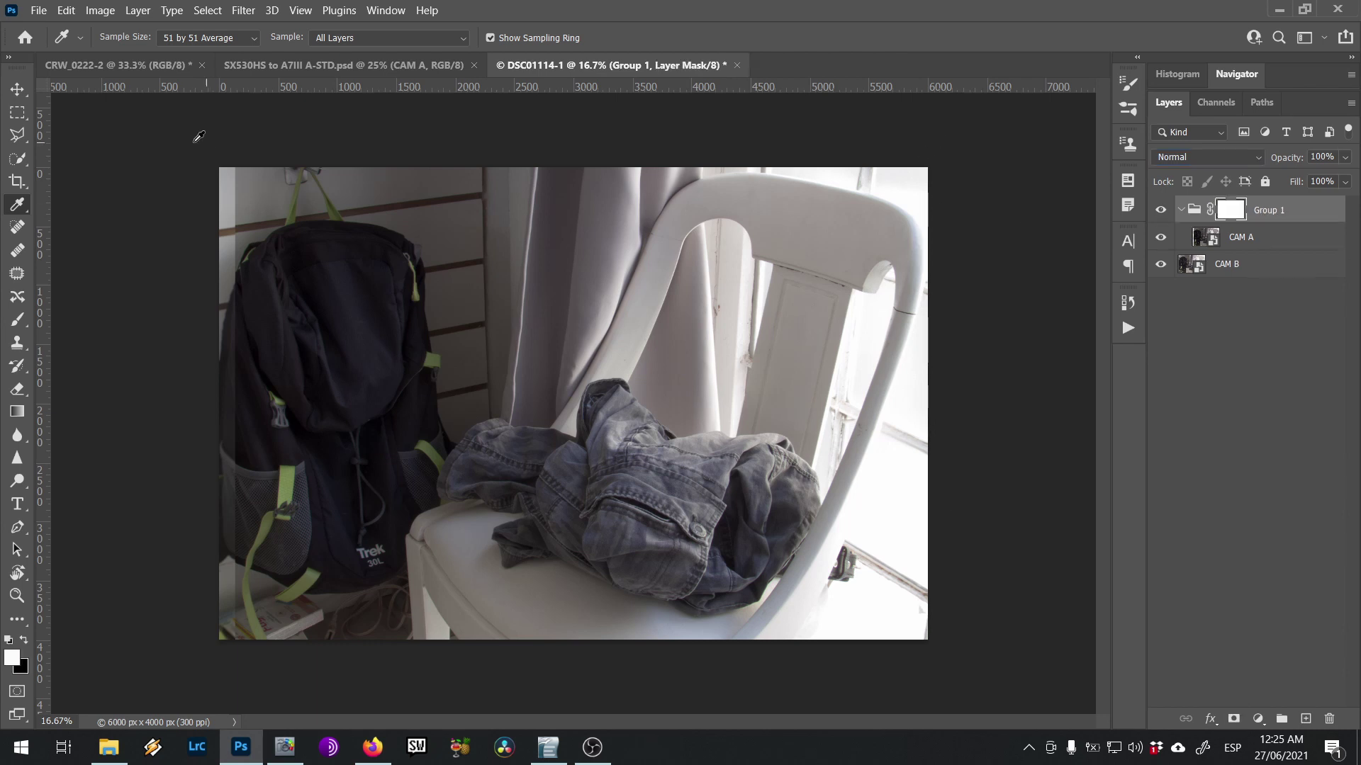
key(m)
drag(188, 167, 1106, 389)
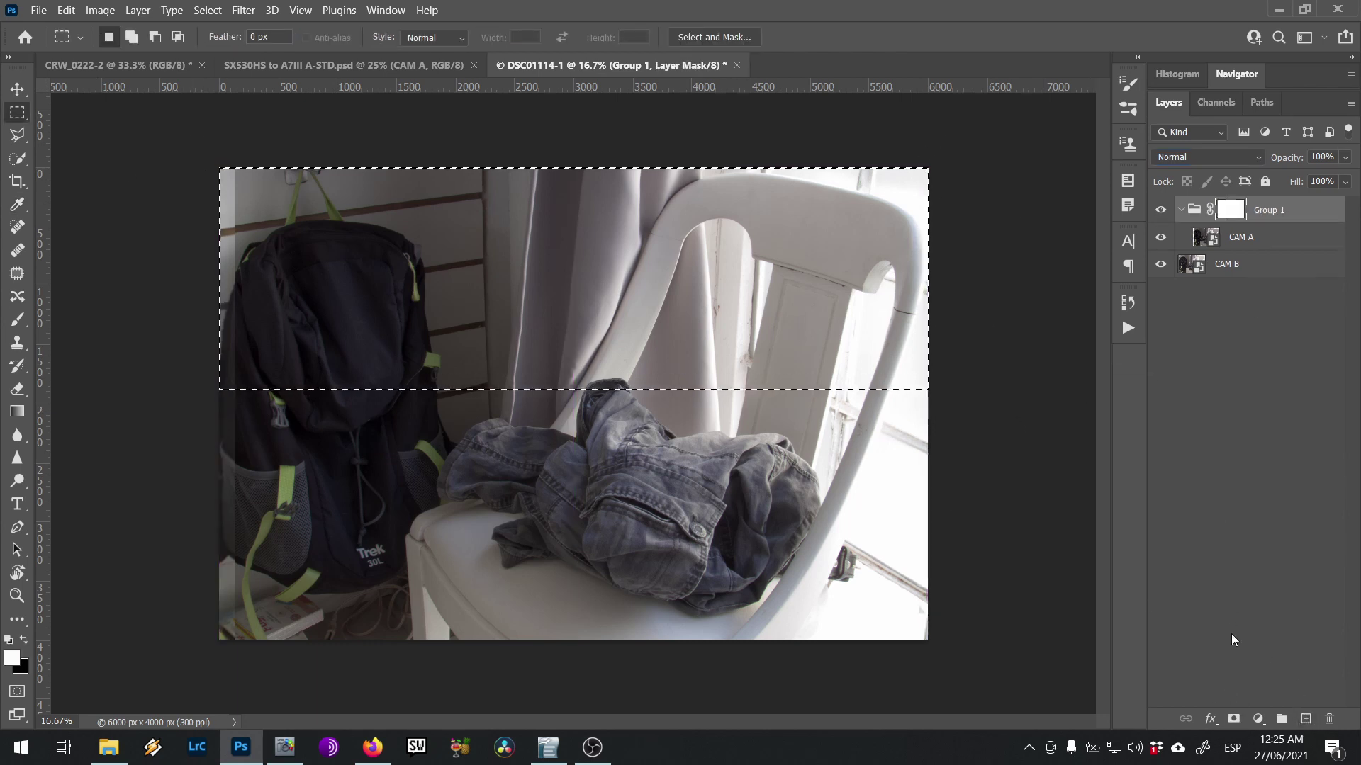
key(ctrl+BackSpace)
key(ctrl+d)
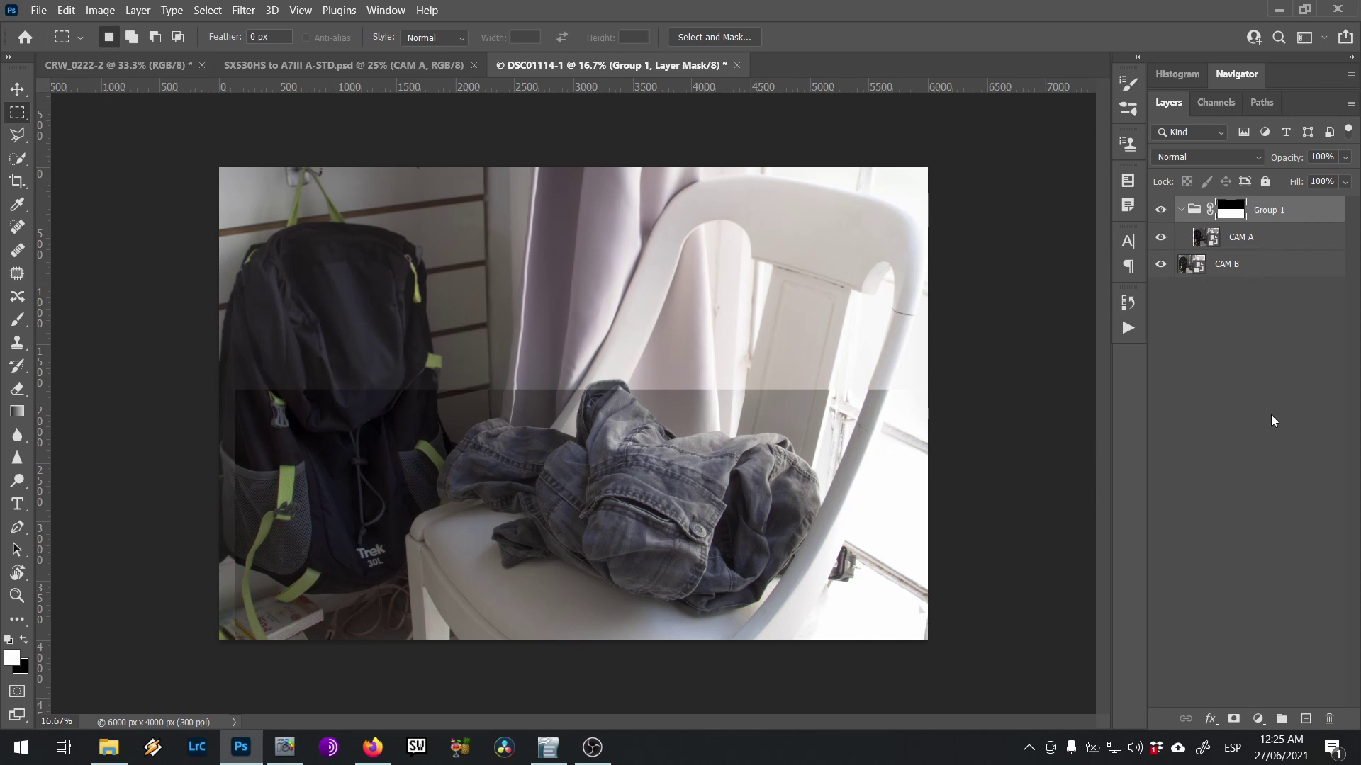
Add a Hue/Saturation adjustment with Saturation at -100 and place it above the group so both images turn grayscale
click(1258, 719)
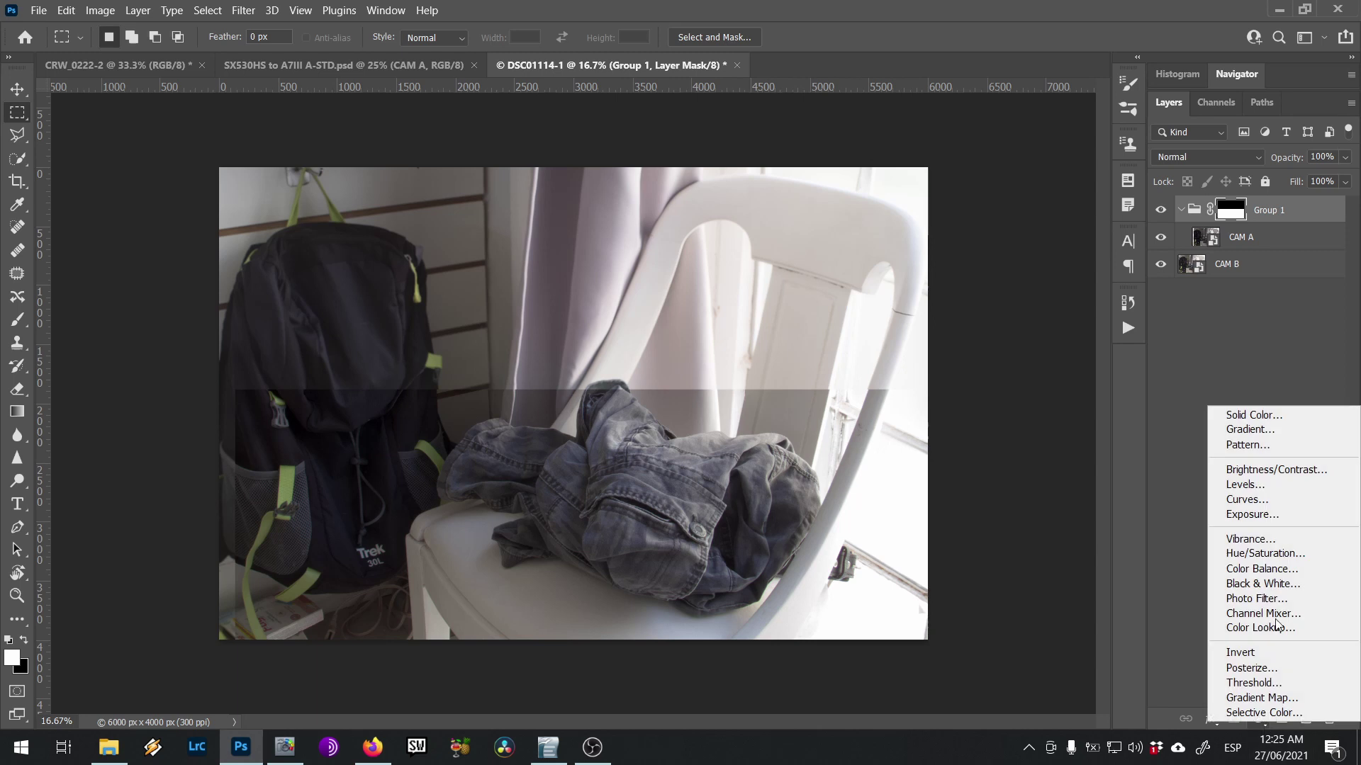
click(1294, 555)
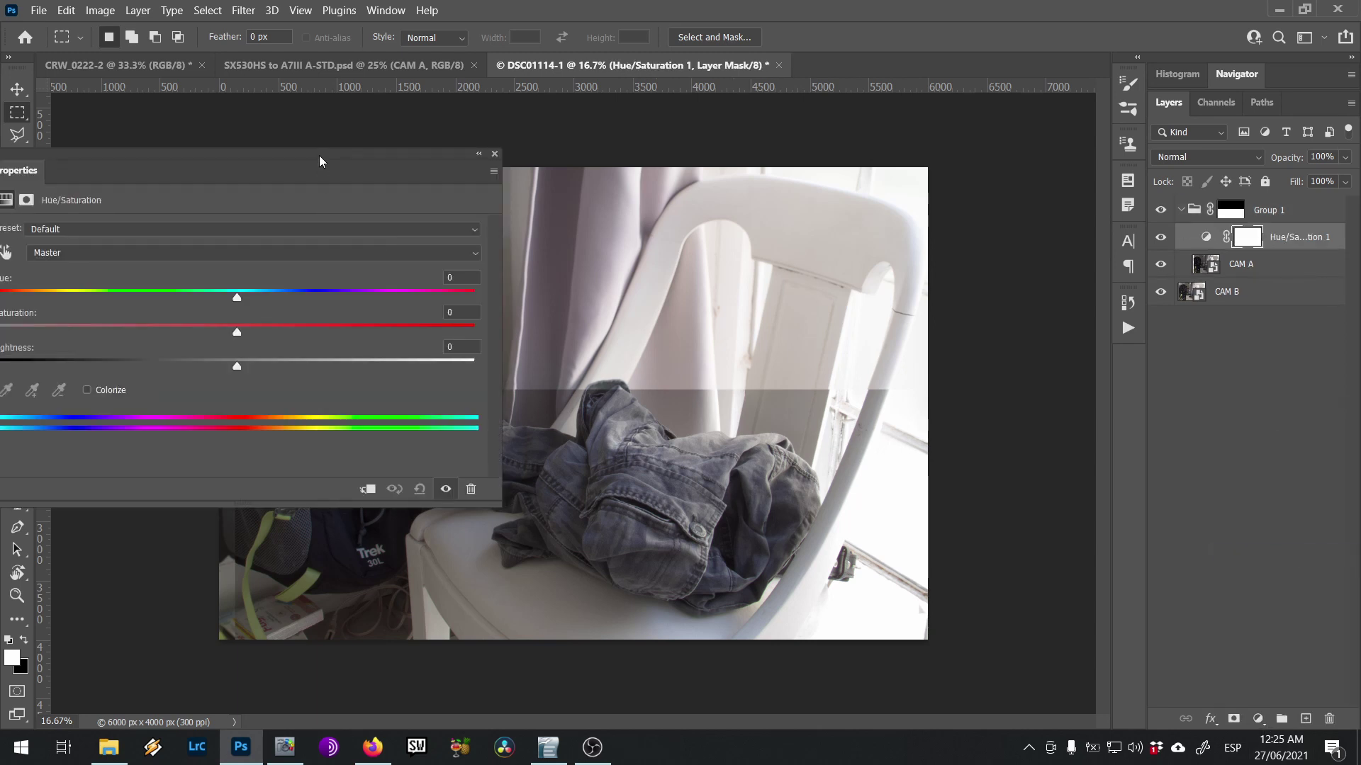
drag(514, 319, 259, 333)
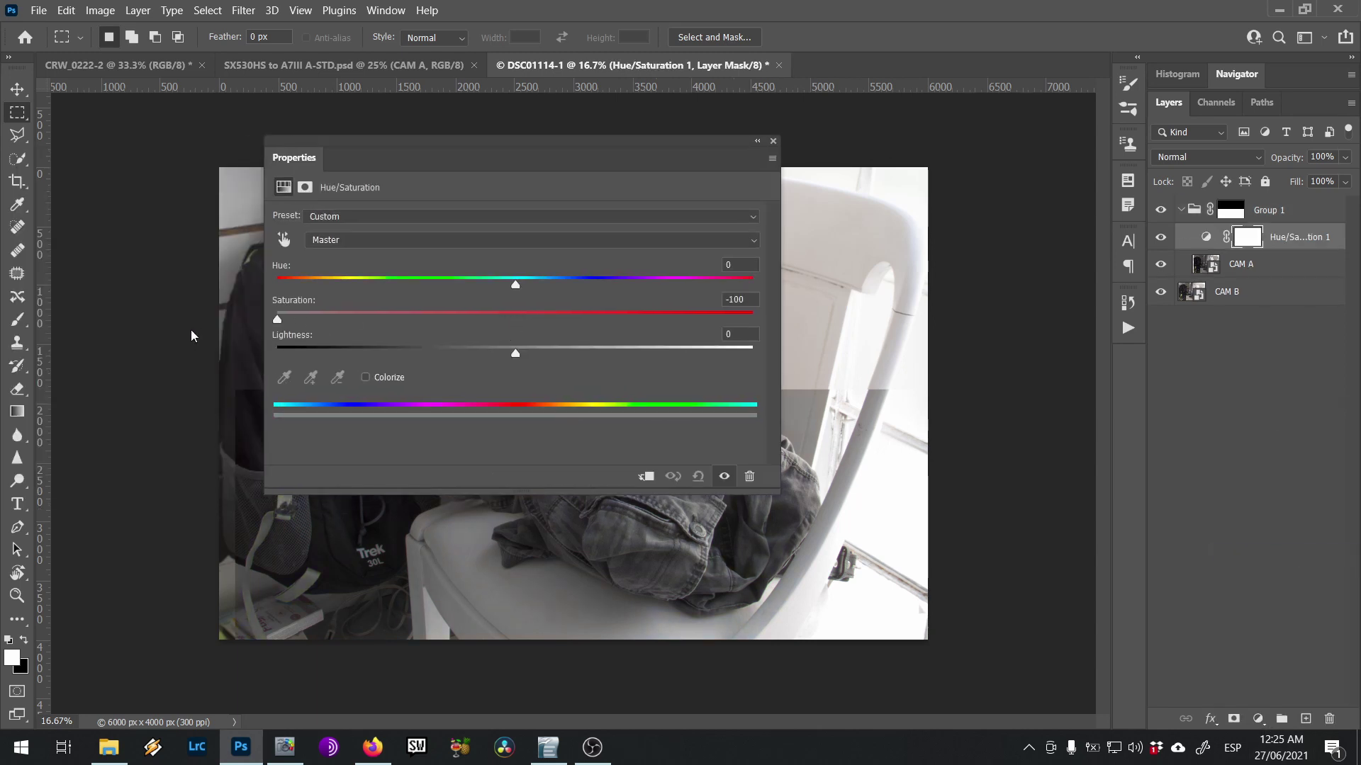
click(774, 142)
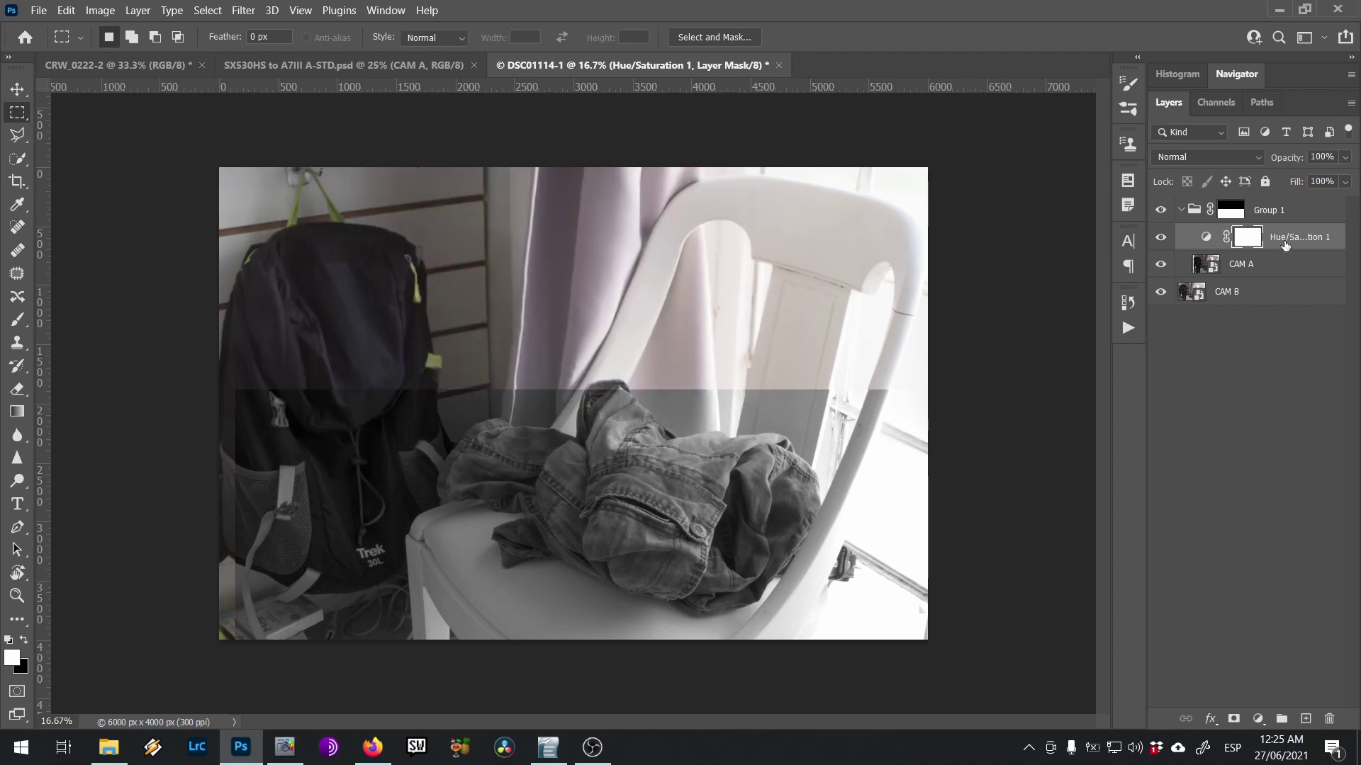
drag(1285, 243, 1275, 201)
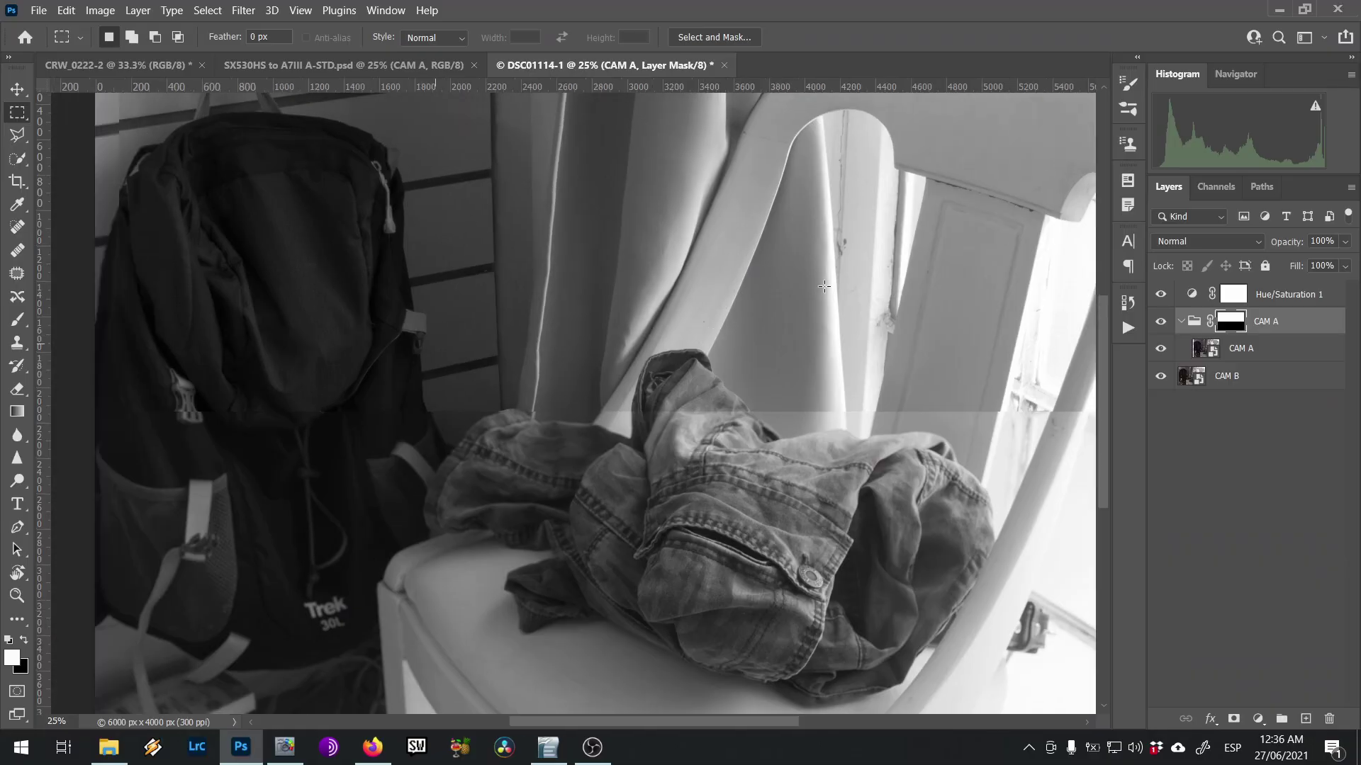
Add a Curves adjustment layer above the CAM A image inside the CAM A group
drag(689, 266, 708, 300)
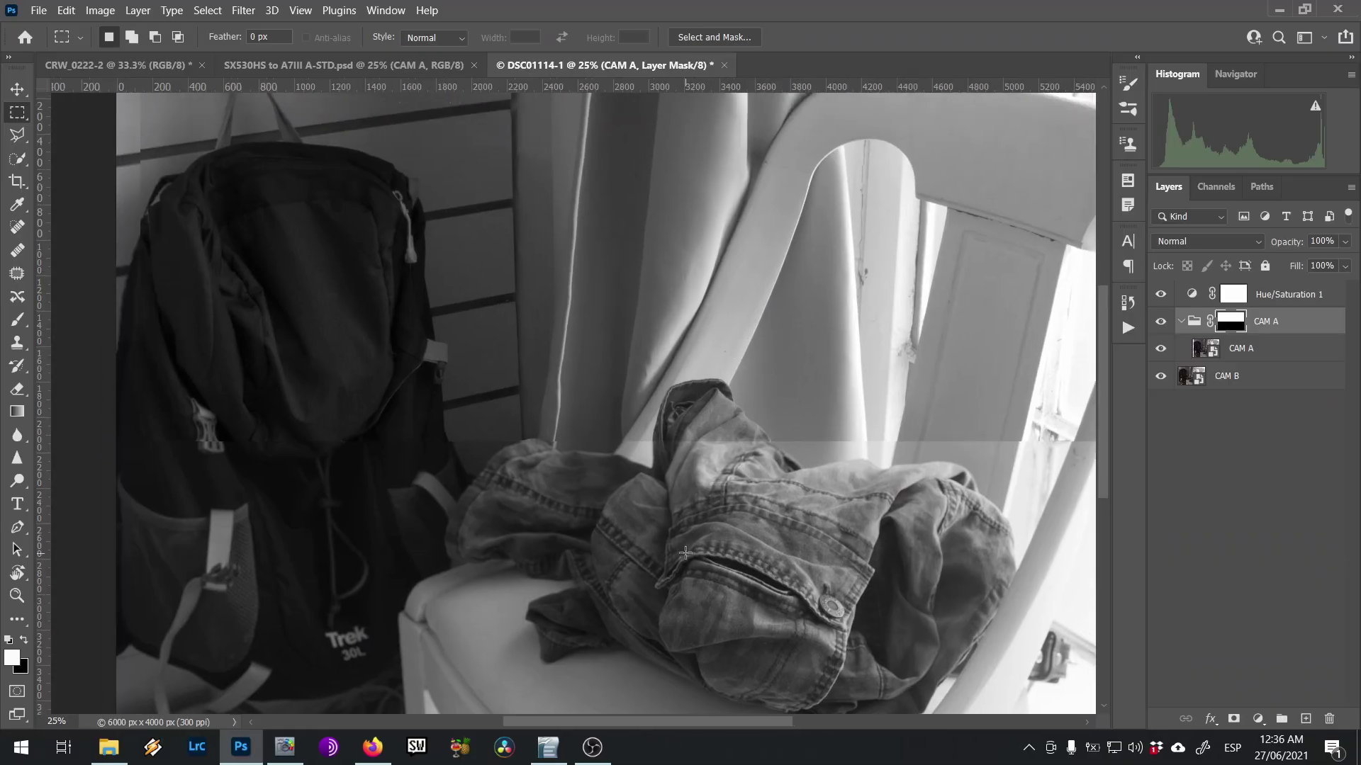
drag(262, 342, 346, 333)
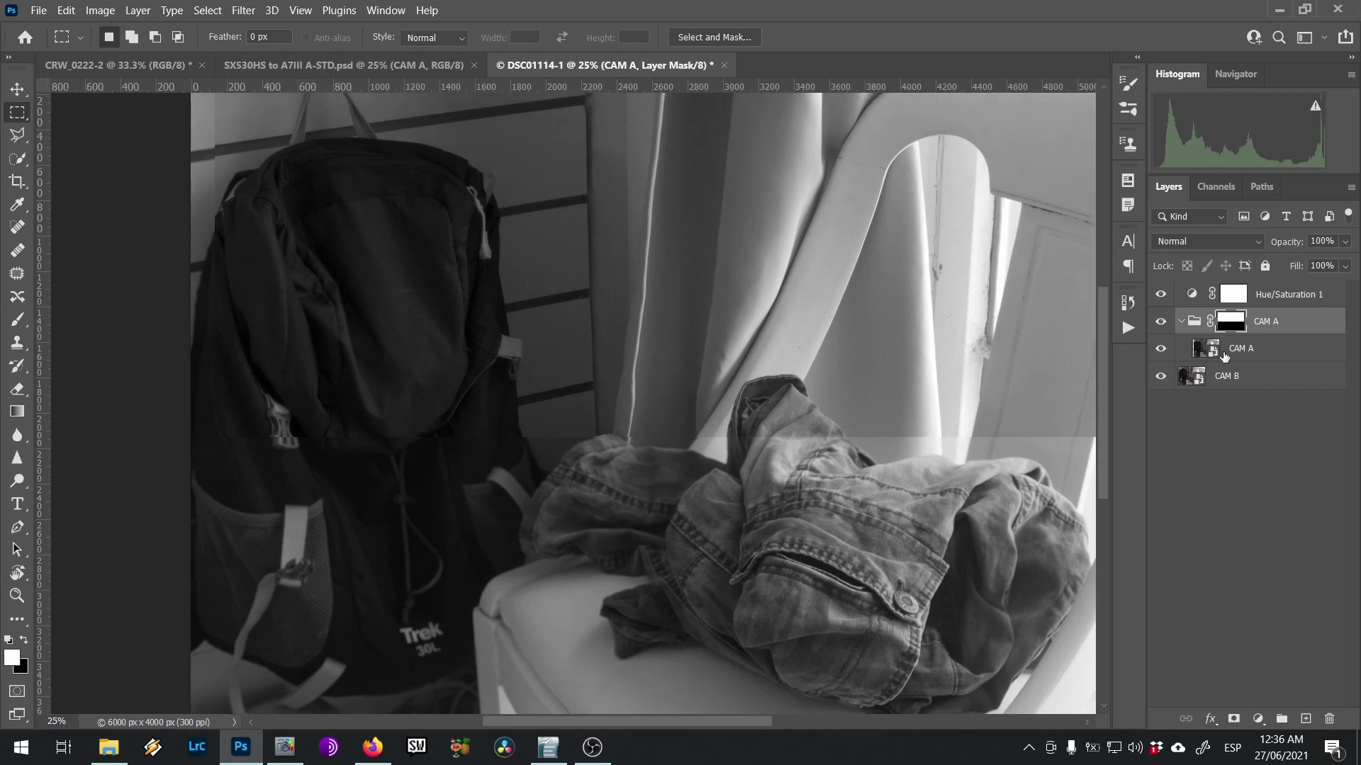
click(1224, 357)
click(1258, 718)
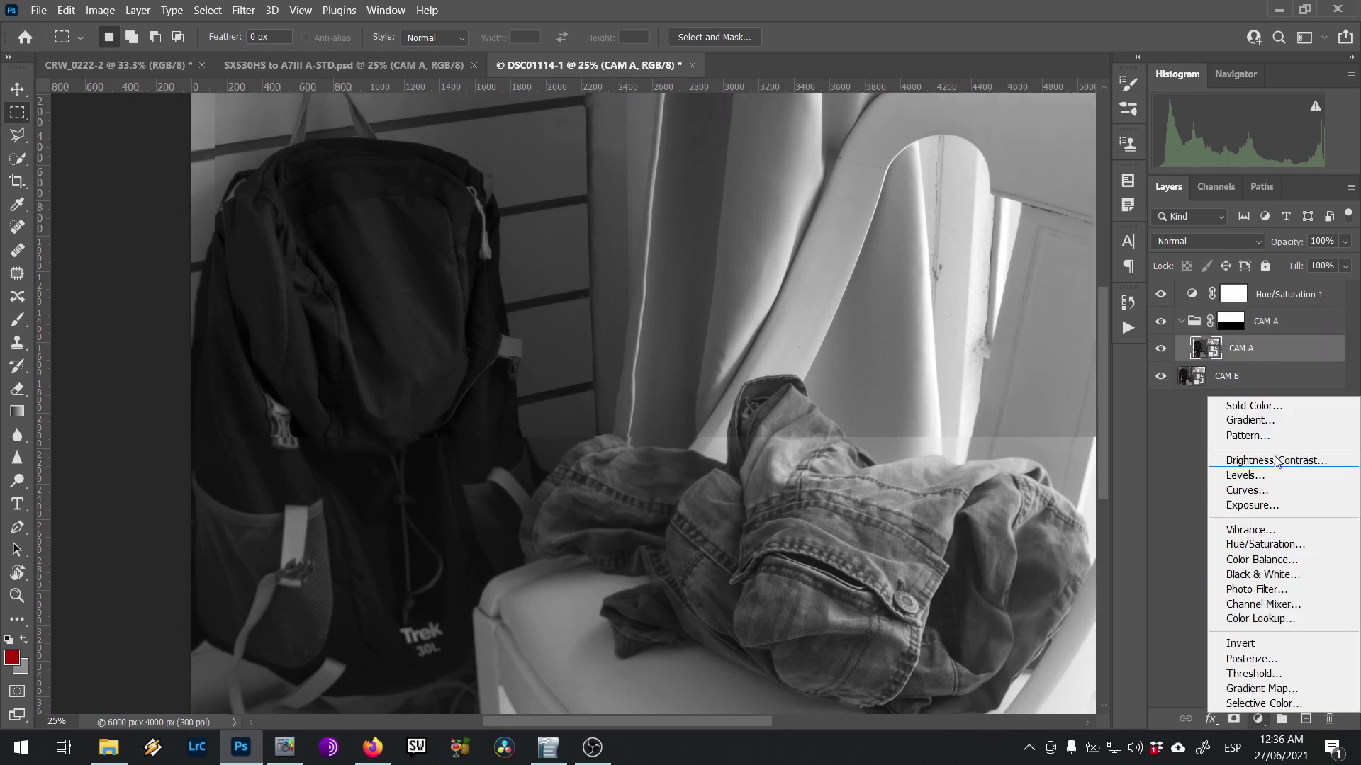
click(1285, 489)
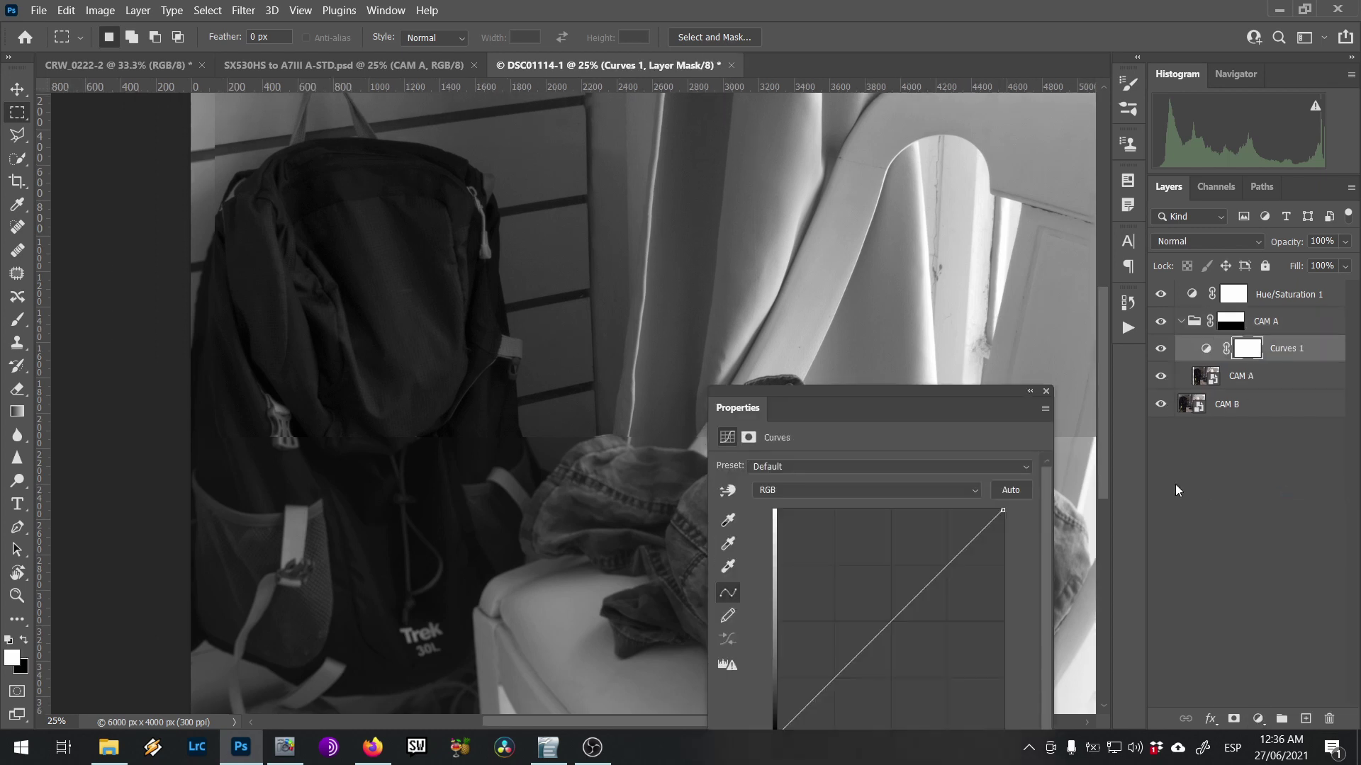
drag(876, 480, 542, 177)
Sample the dark backpack for a shadow point on the RGB curve and set it to input 40, output 35
scroll(932, 473, right, 5)
scroll(708, 319, left, 2)
drag(230, 364, 366, 364)
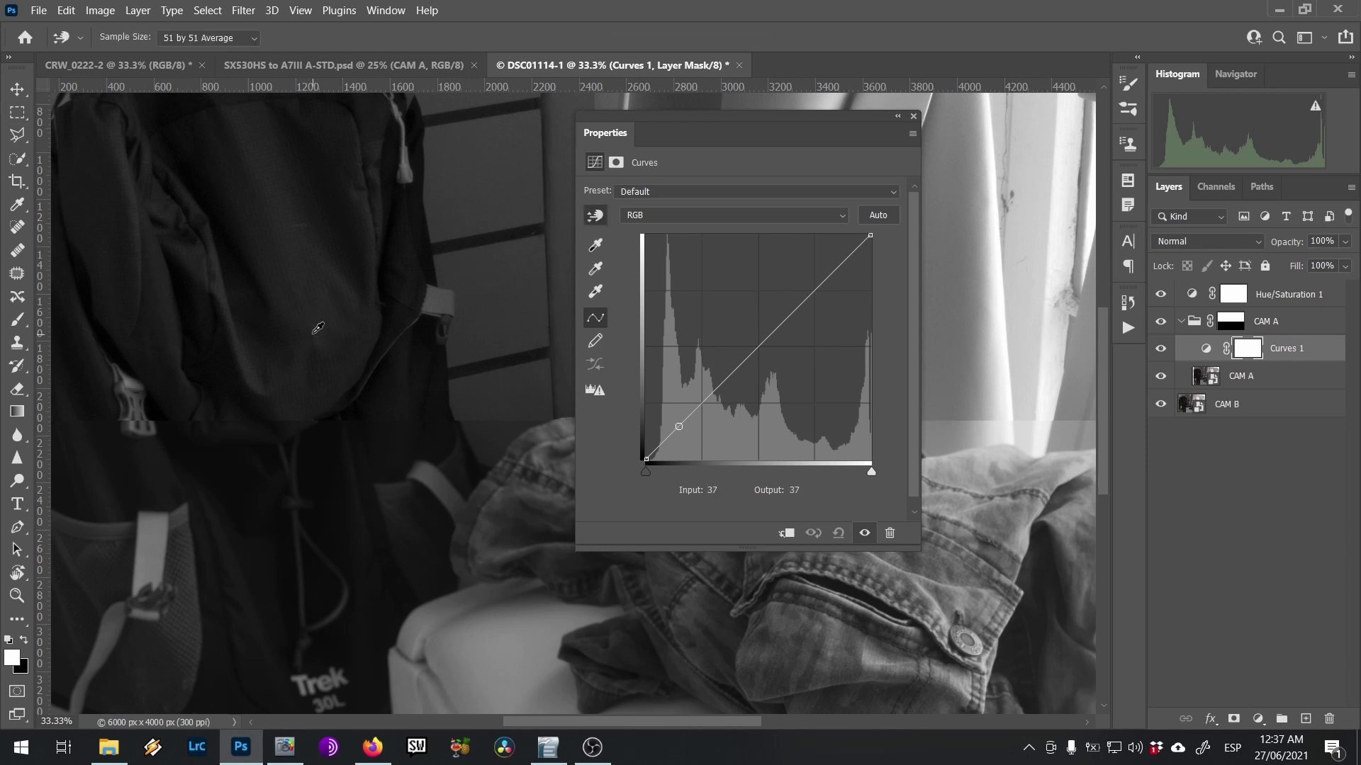
drag(318, 327, 333, 336)
key(Right)
key(Right)
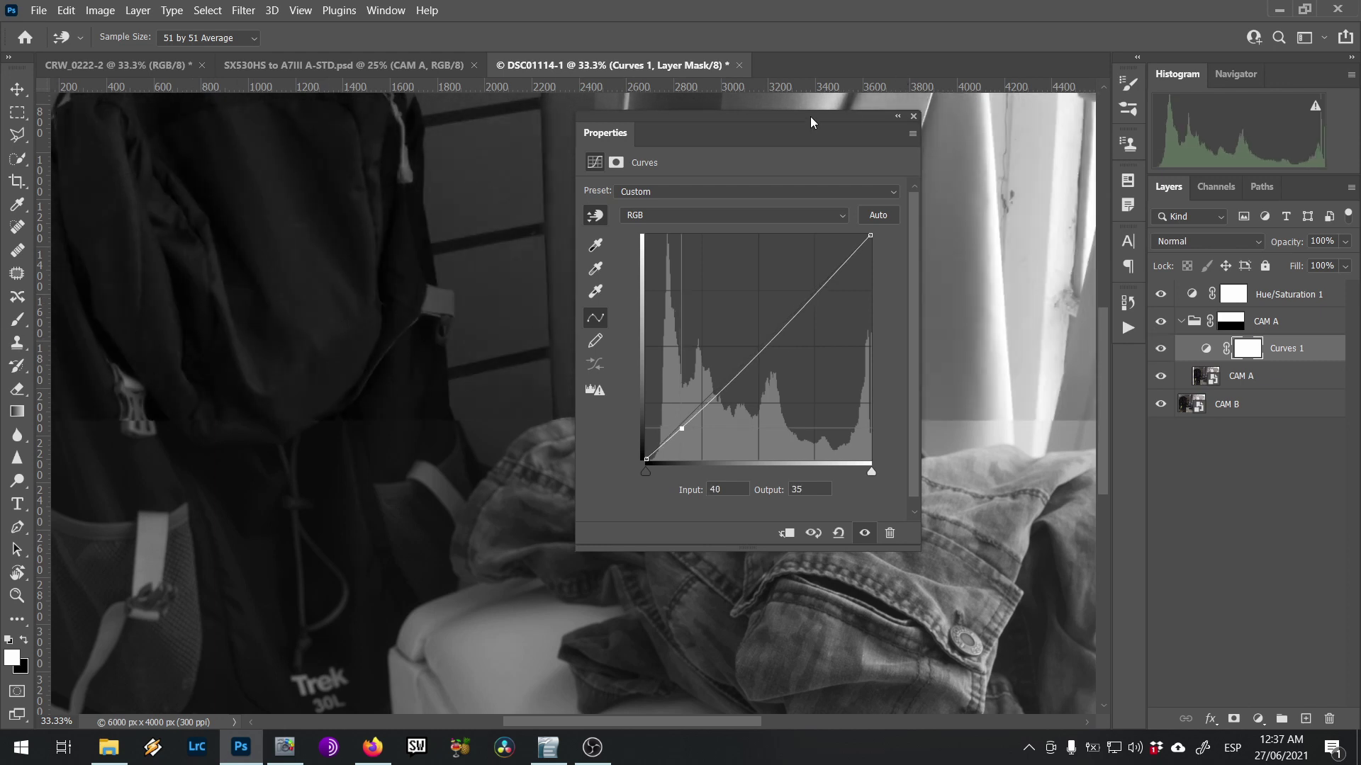
Sample the chair's back panel for a curve point at input 136 and raise its output to 154
drag(810, 116, 518, 112)
drag(1055, 294, 687, 384)
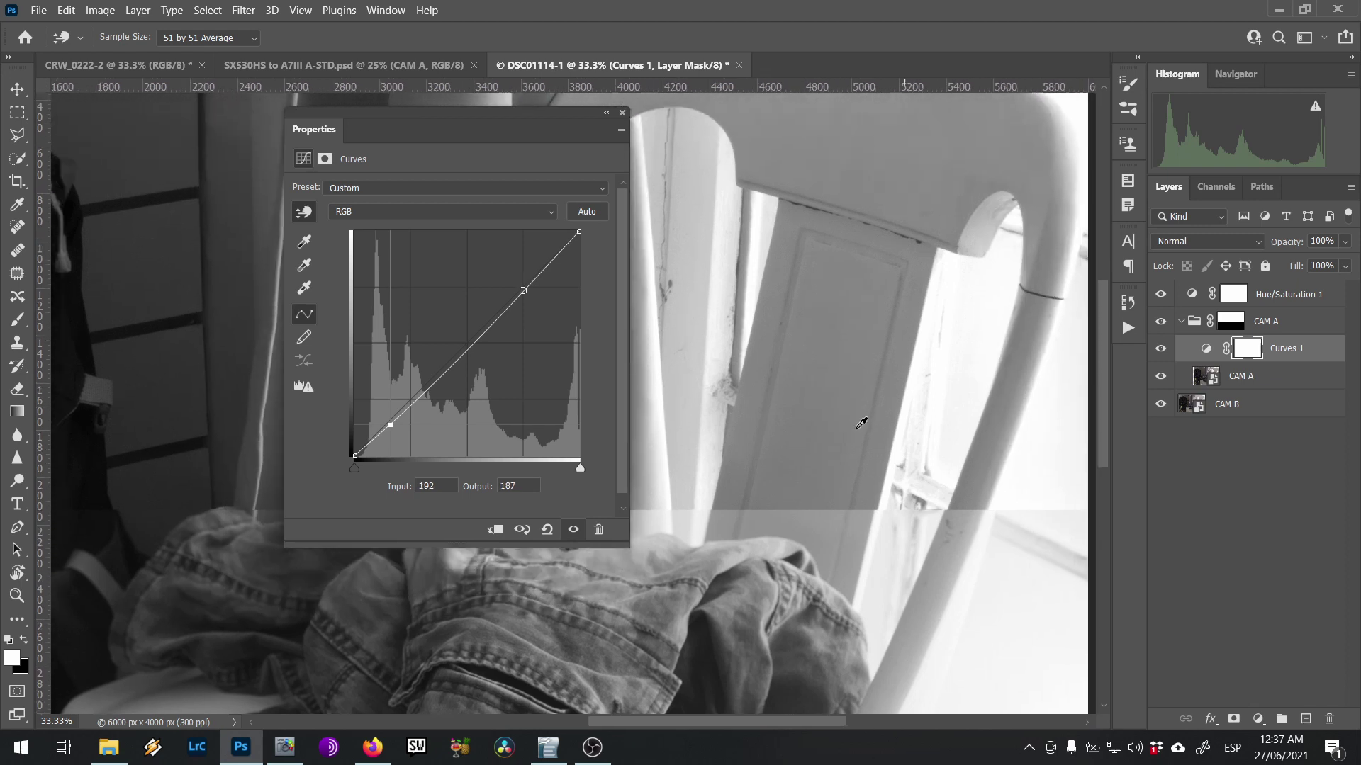
click(804, 496)
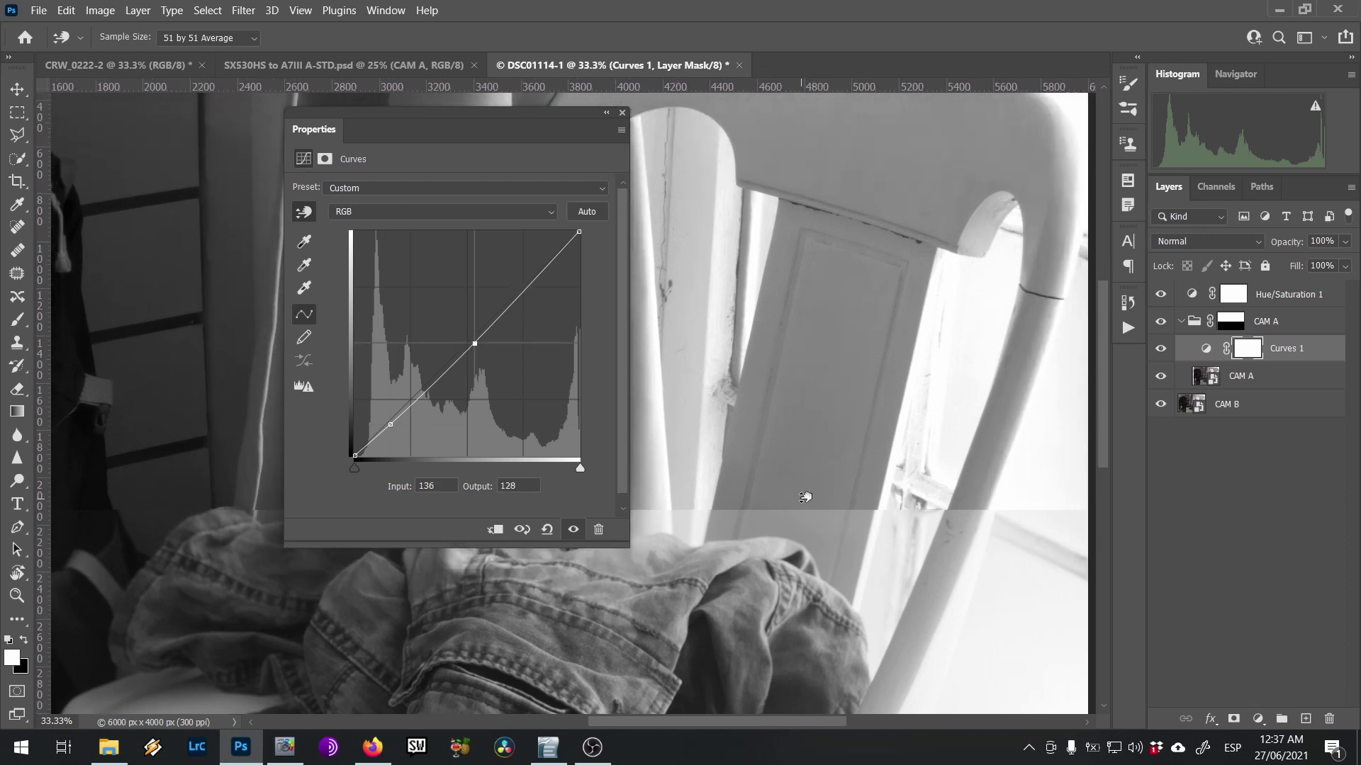
drag(804, 496, 813, 477)
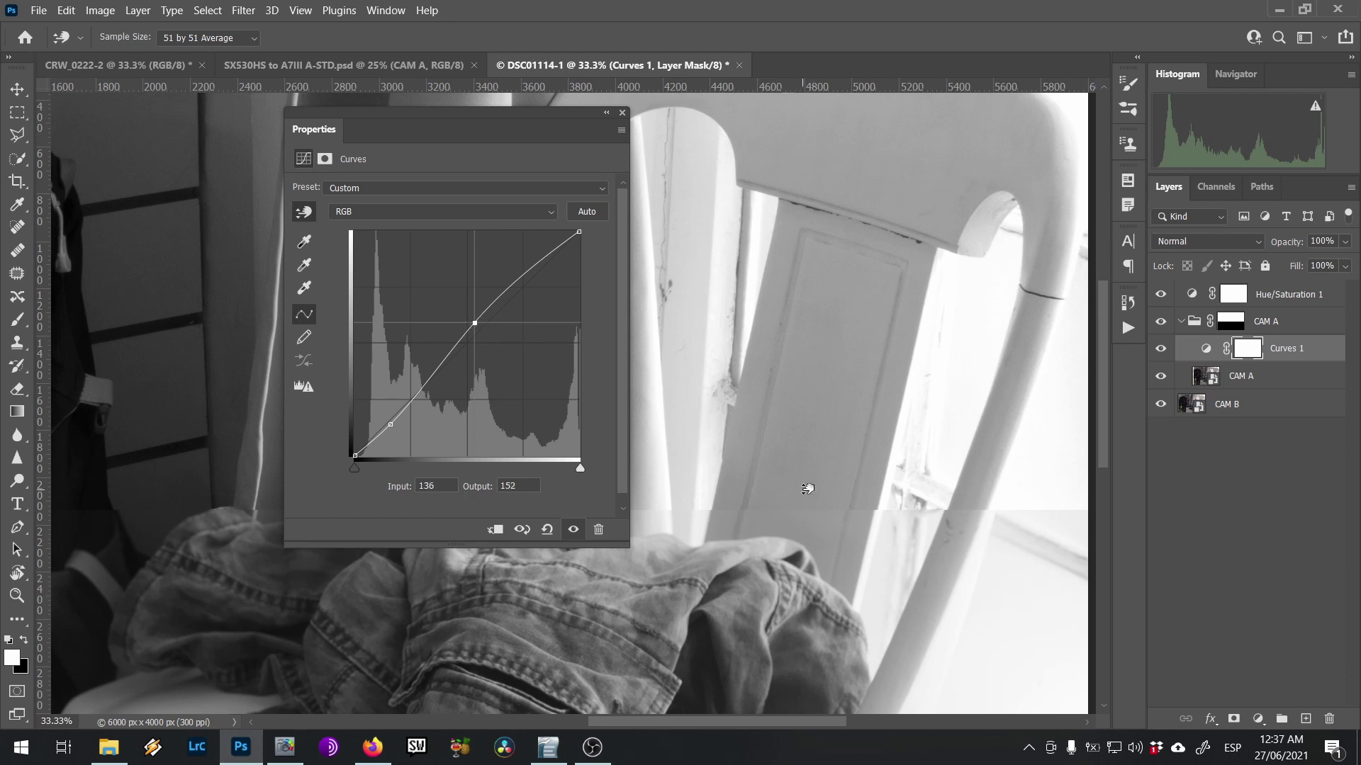
drag(807, 489, 809, 488)
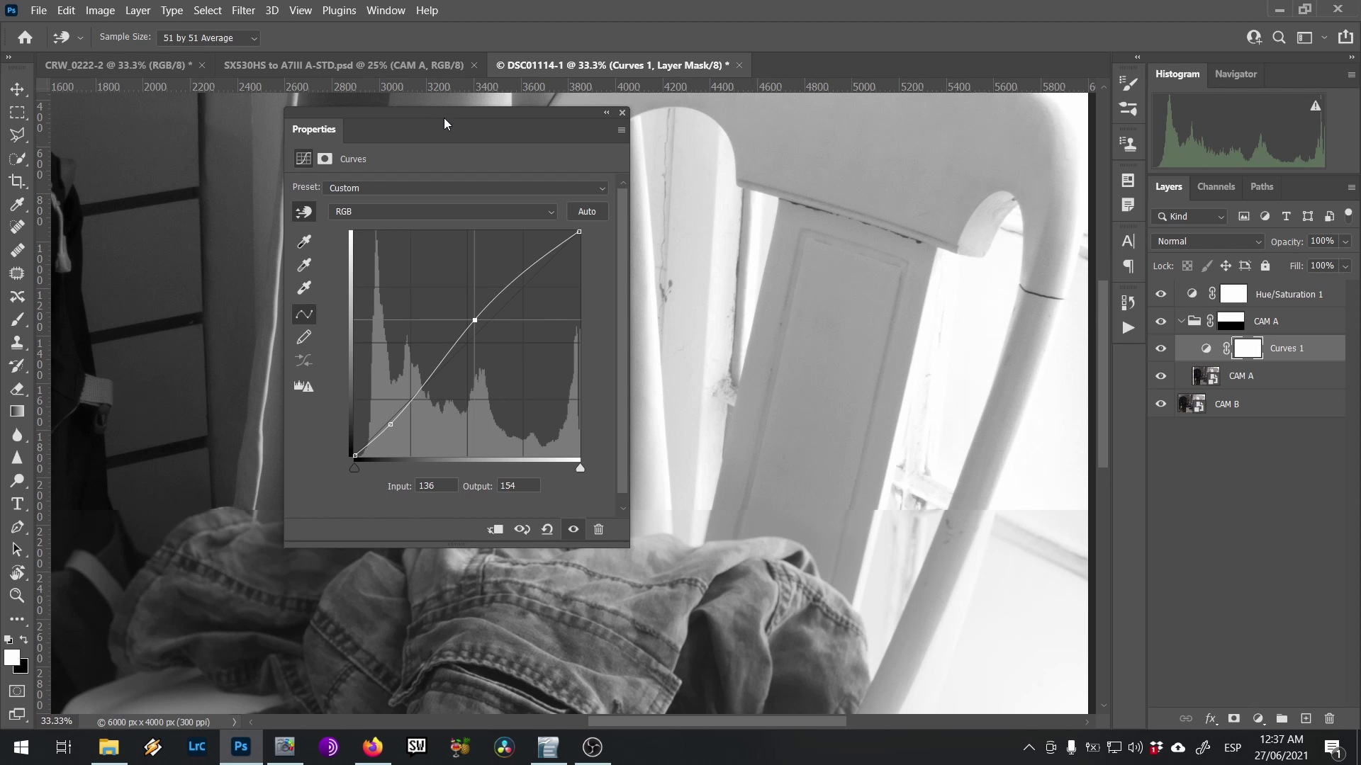
Dock the Curves properties above the layers and add a midtone curve point sampled from the curtain beside the jeans
drag(452, 129, 1204, 186)
scroll(687, 420, up, 2)
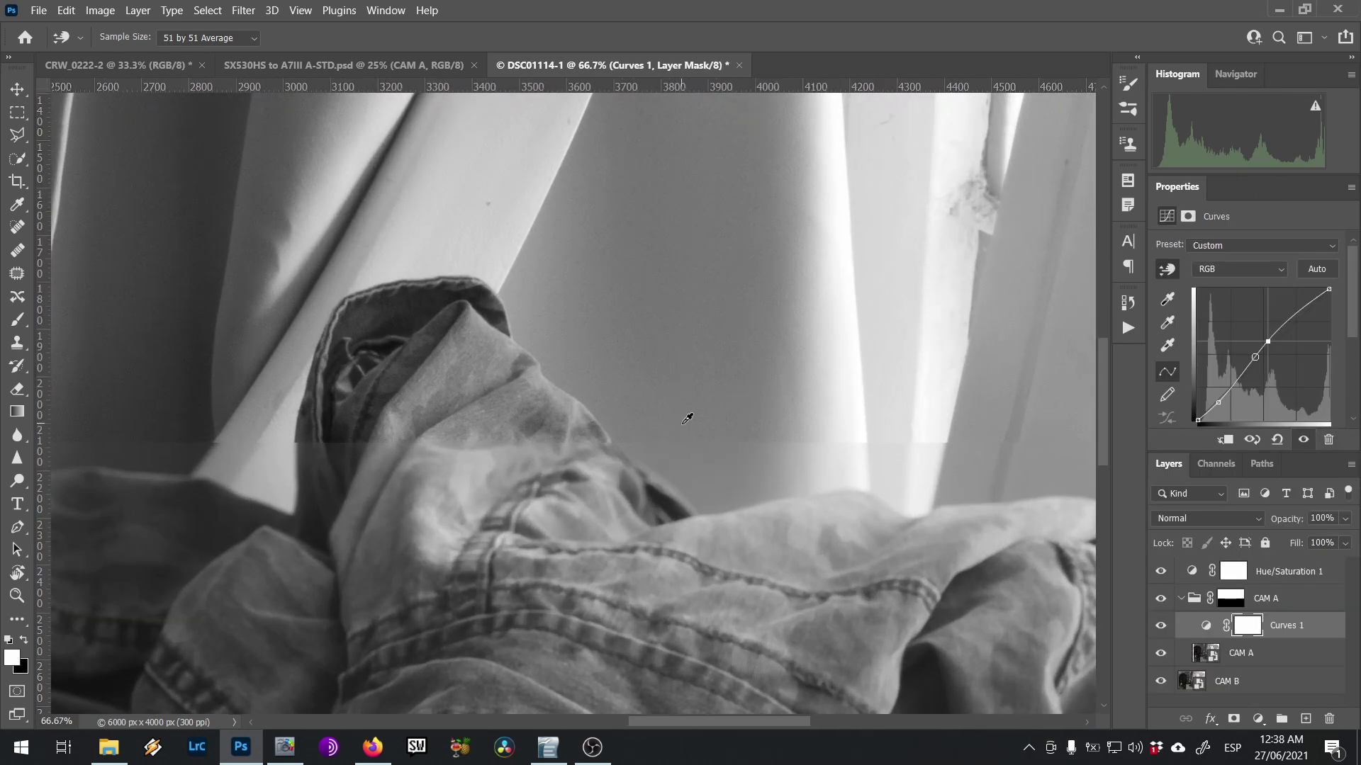
drag(688, 418, 693, 419)
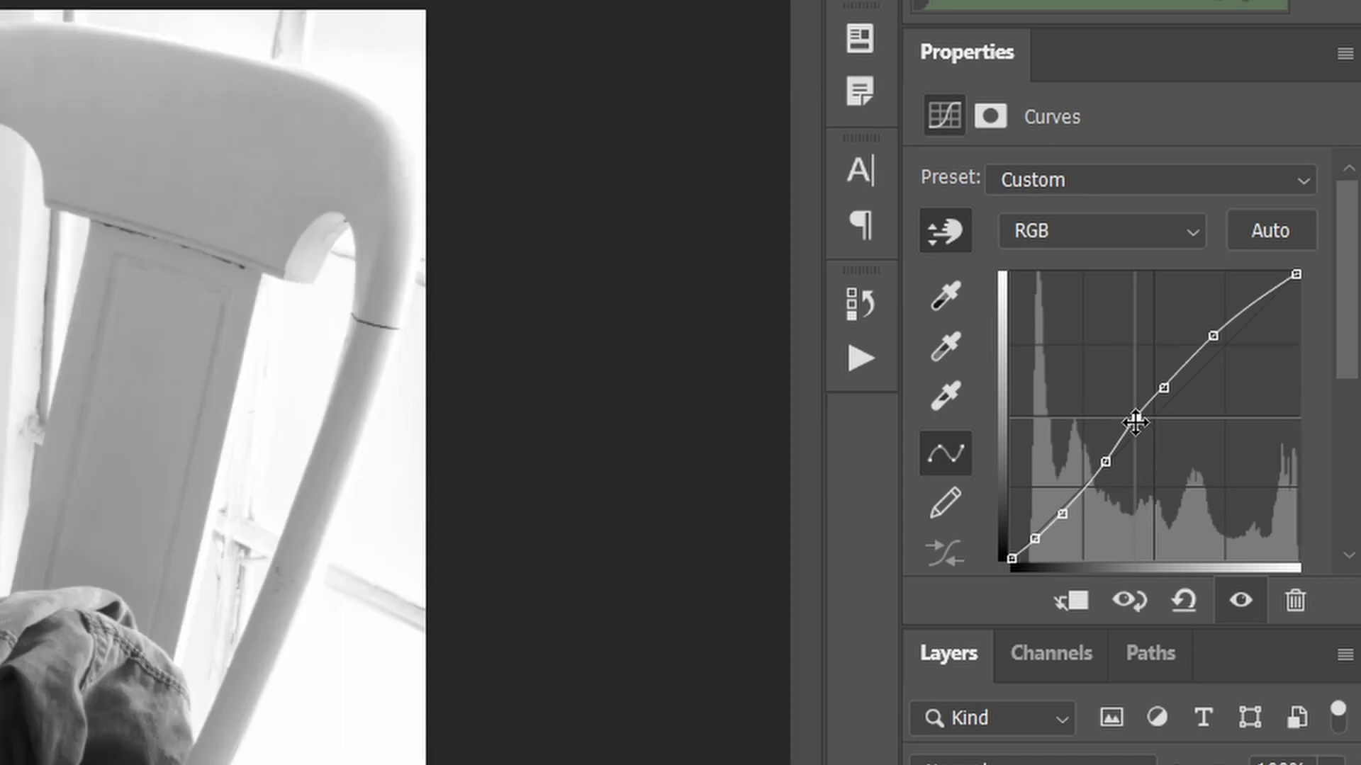
Remove the midtone point sampled from the curtain and toggle the Curves layer's visibility to compare the match
drag(1135, 423, 1336, 389)
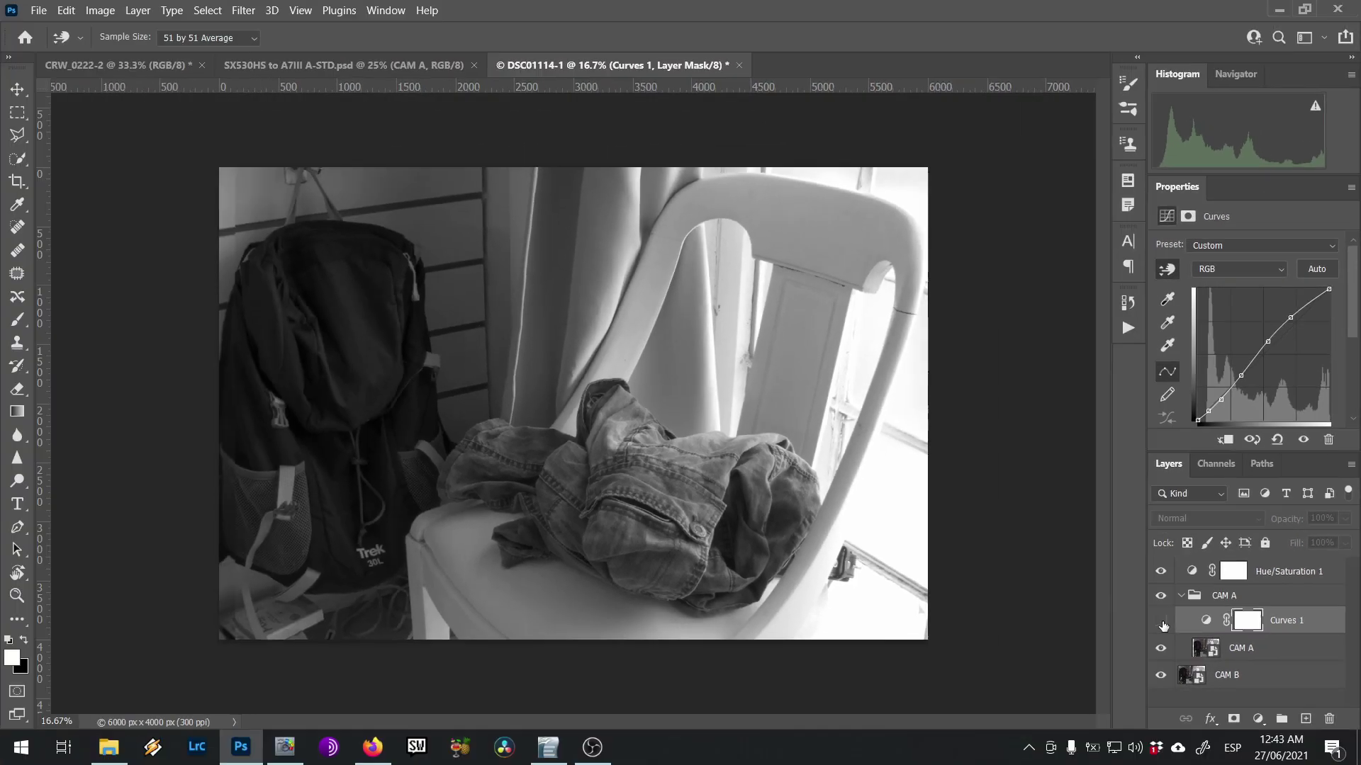
click(1161, 621)
click(1161, 622)
click(1161, 621)
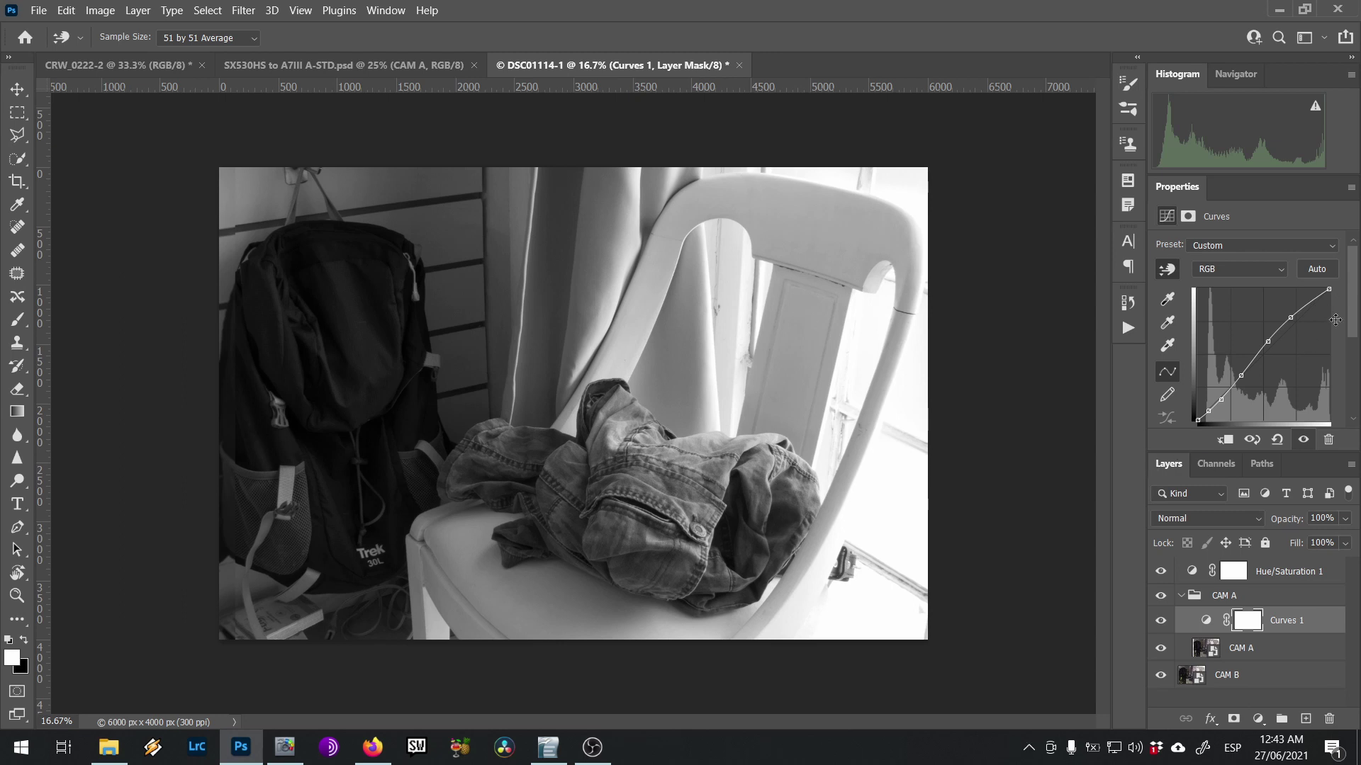
Float the DSC01114-1 document in its own window and arrange it beside the visible color chart of CRW_0222-2
drag(592, 64, 645, 104)
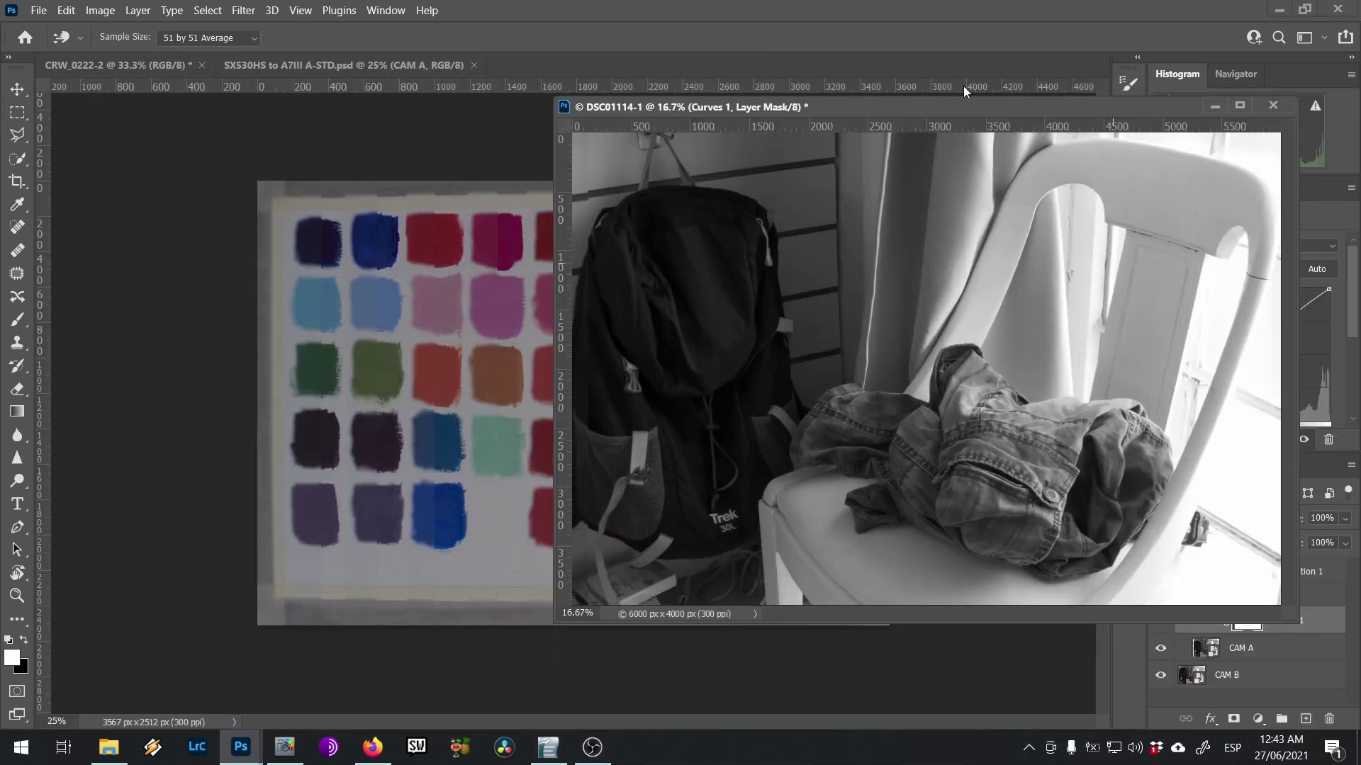
drag(911, 105, 608, 360)
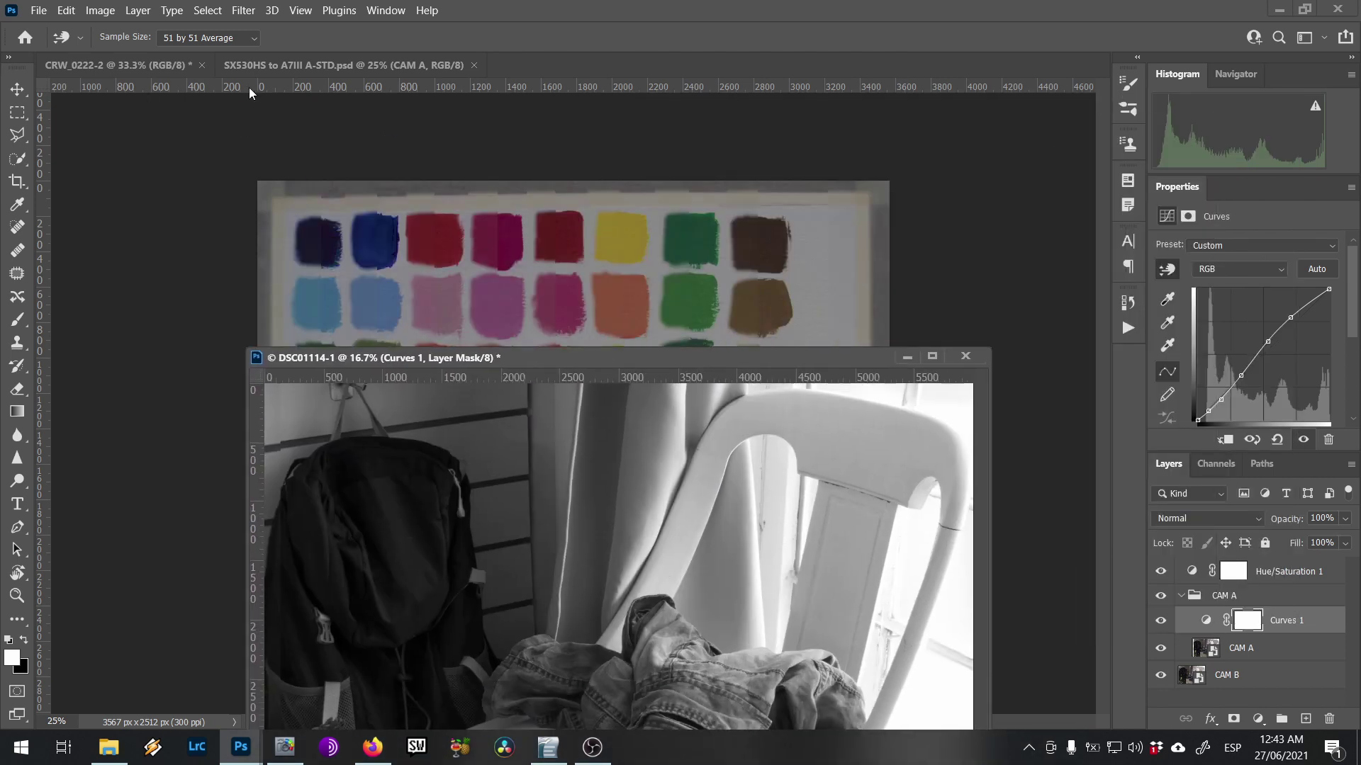
key(v)
click(148, 62)
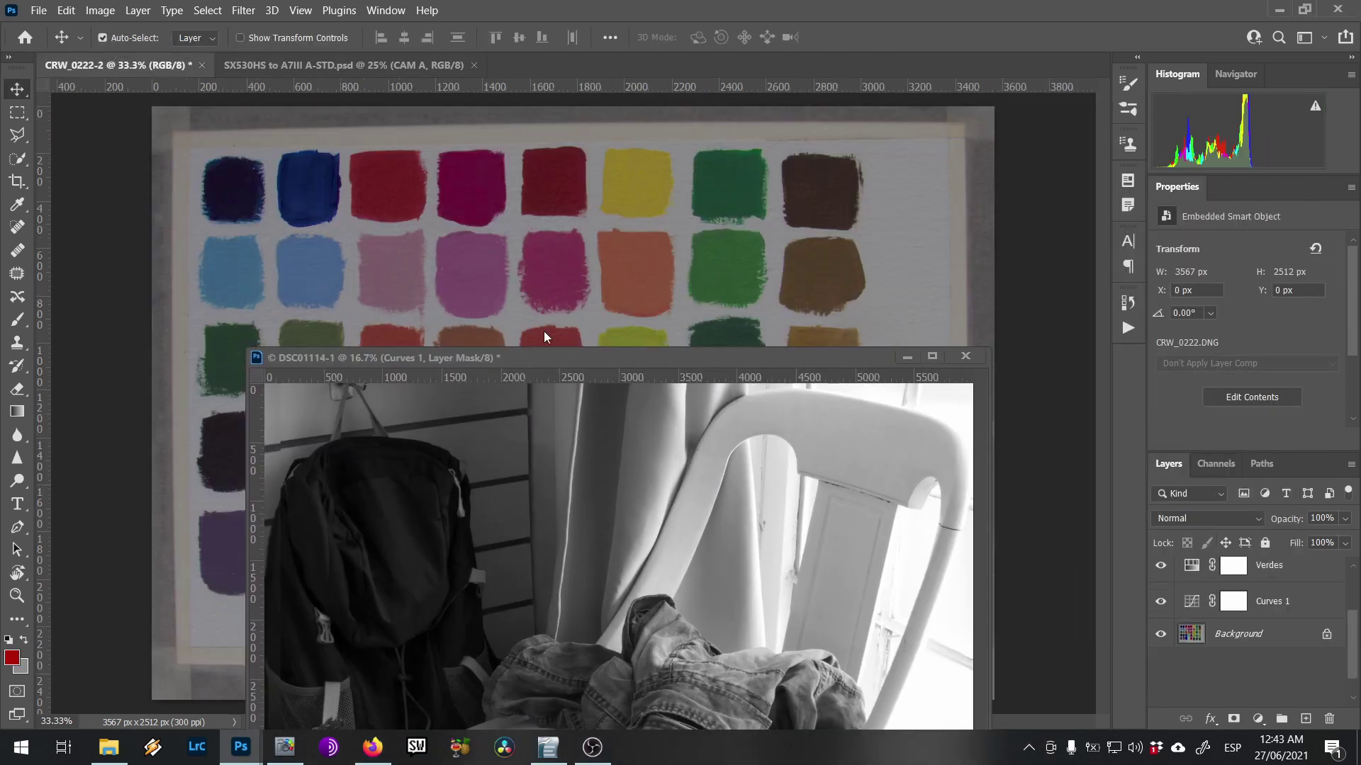
drag(603, 354, 582, 139)
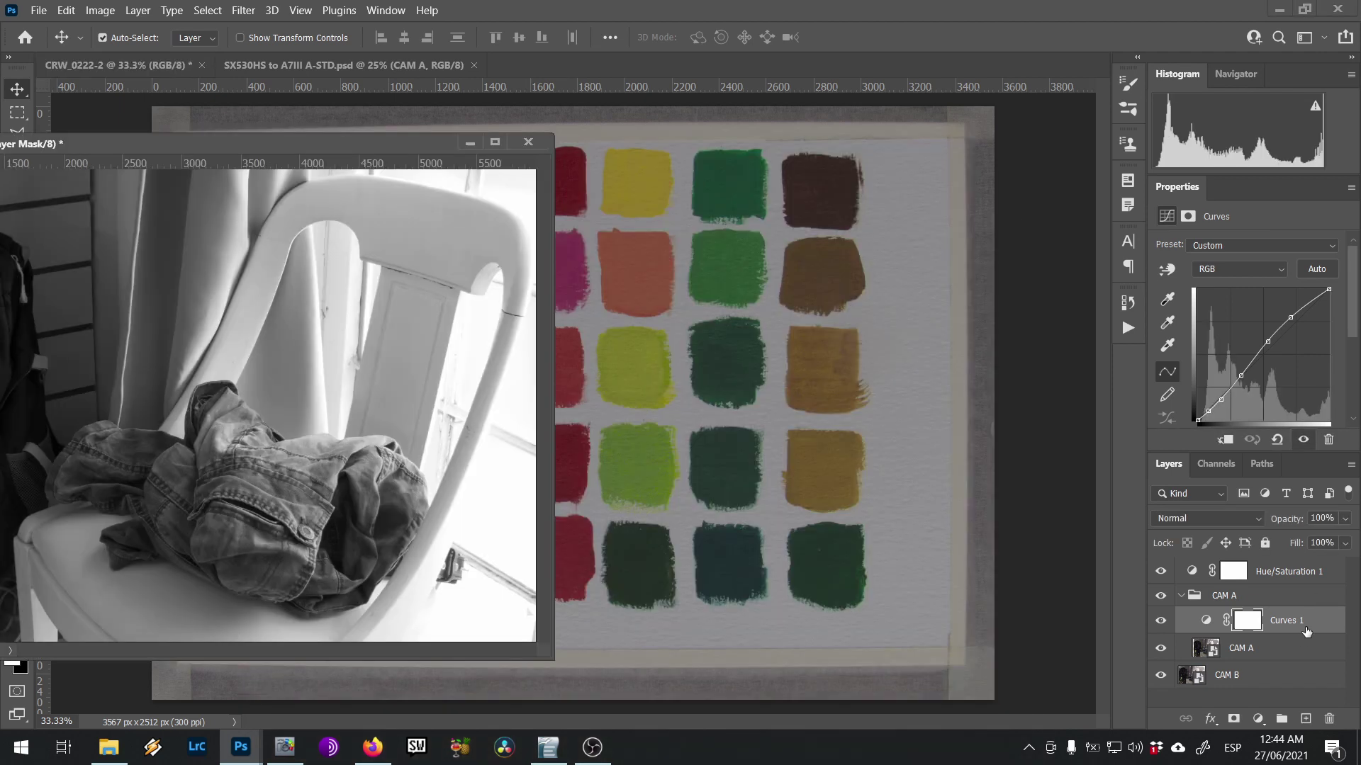
Copy the Curves 1 adjustment layer from DSC01114-1 into CRW_0222-2 and return to the color chart document
drag(1304, 624, 860, 380)
drag(326, 143, 745, 143)
click(36, 11)
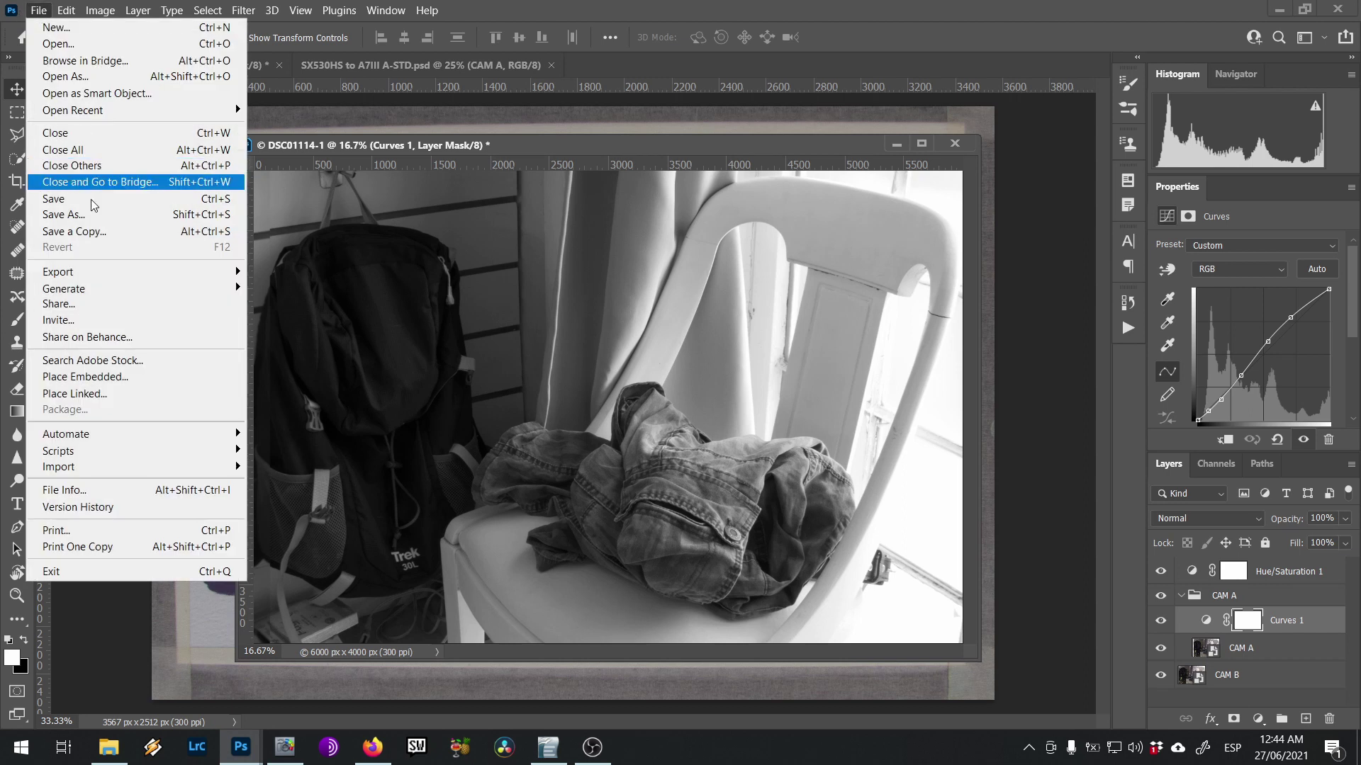
click(928, 525)
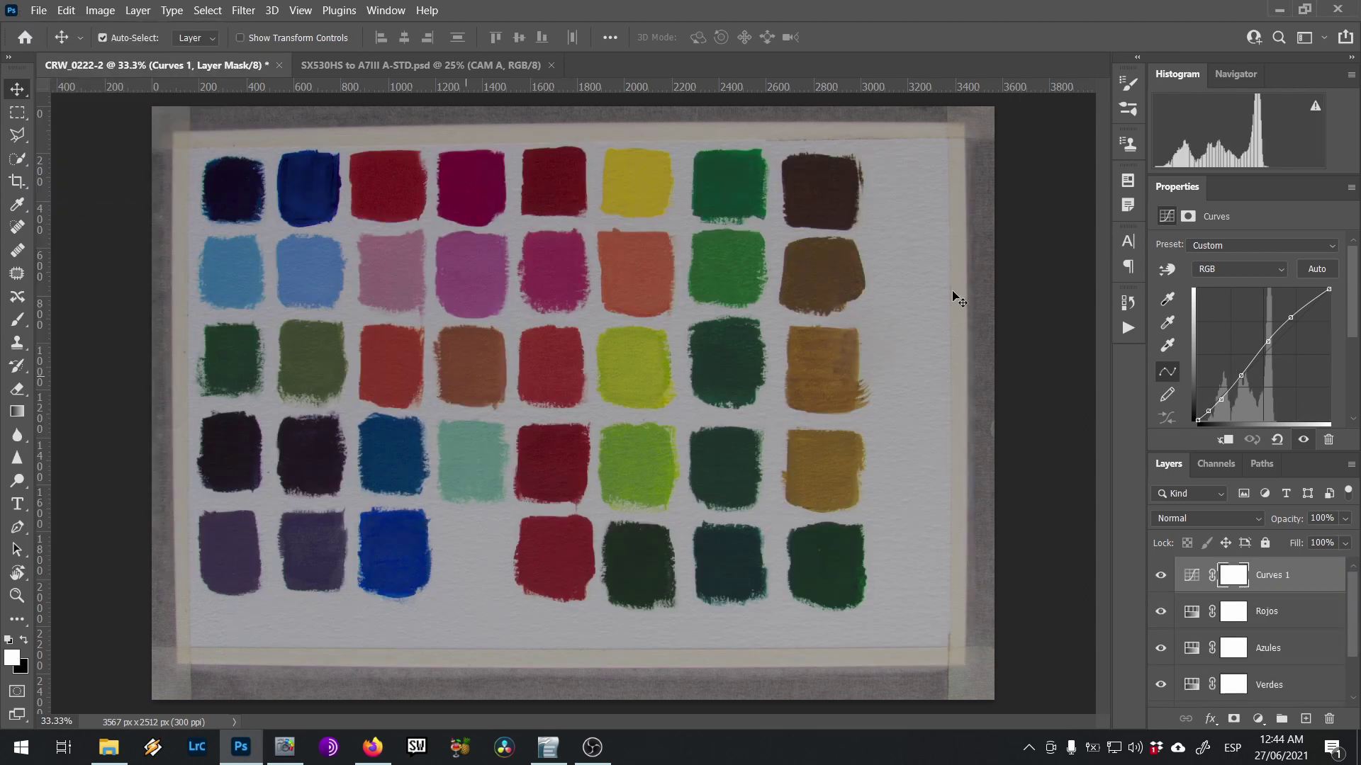